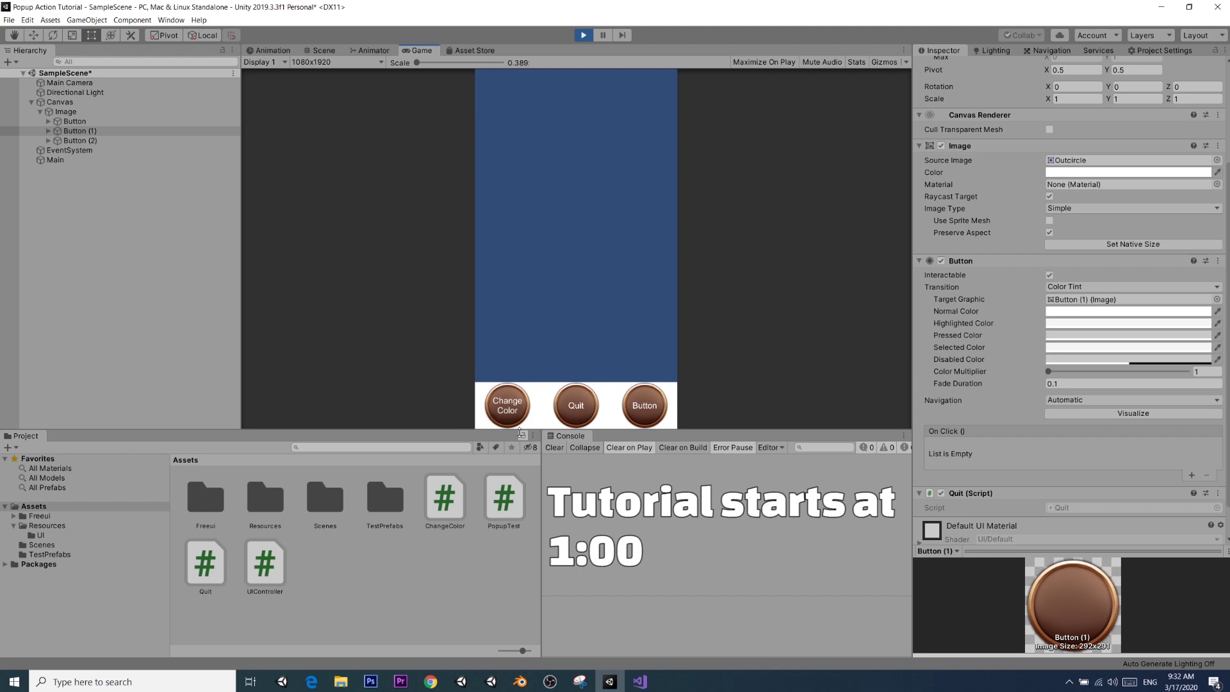
- Try the Change Color popup in Play mode: accept once to turn the background purple, then decline twice
{"action": "left_click", "coordinate": [518, 413]}
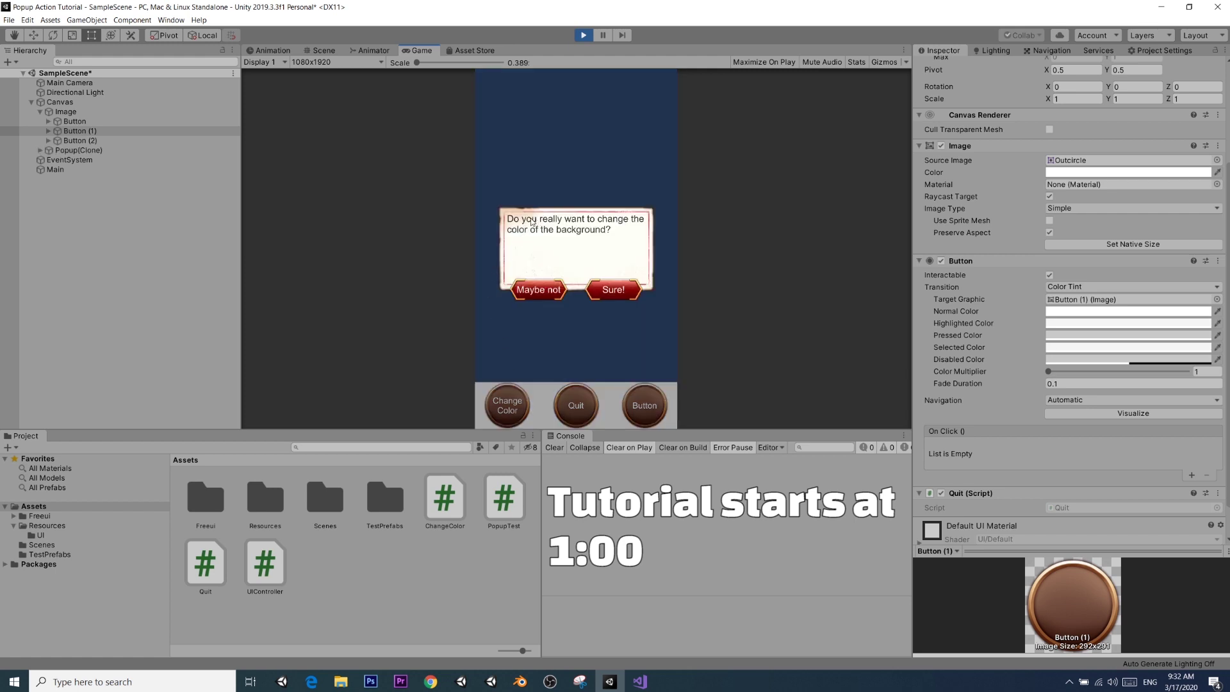
{"action": "left_click", "coordinate": [618, 298]}
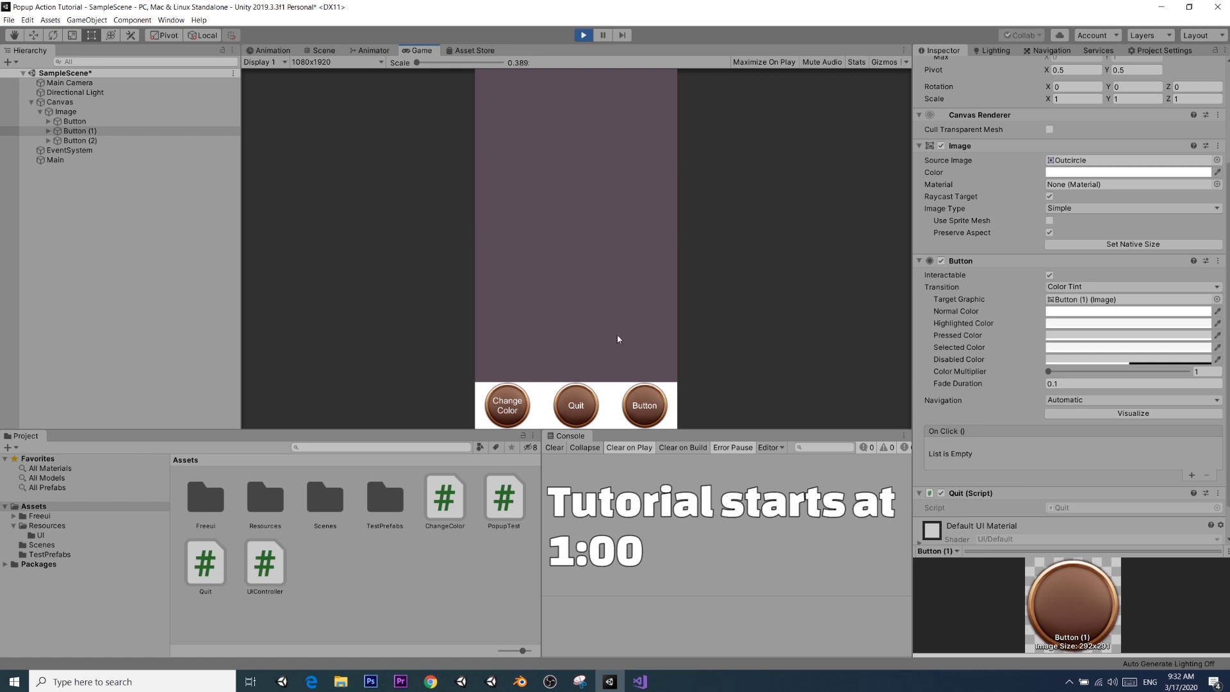
{"action": "left_click", "coordinate": [508, 414]}
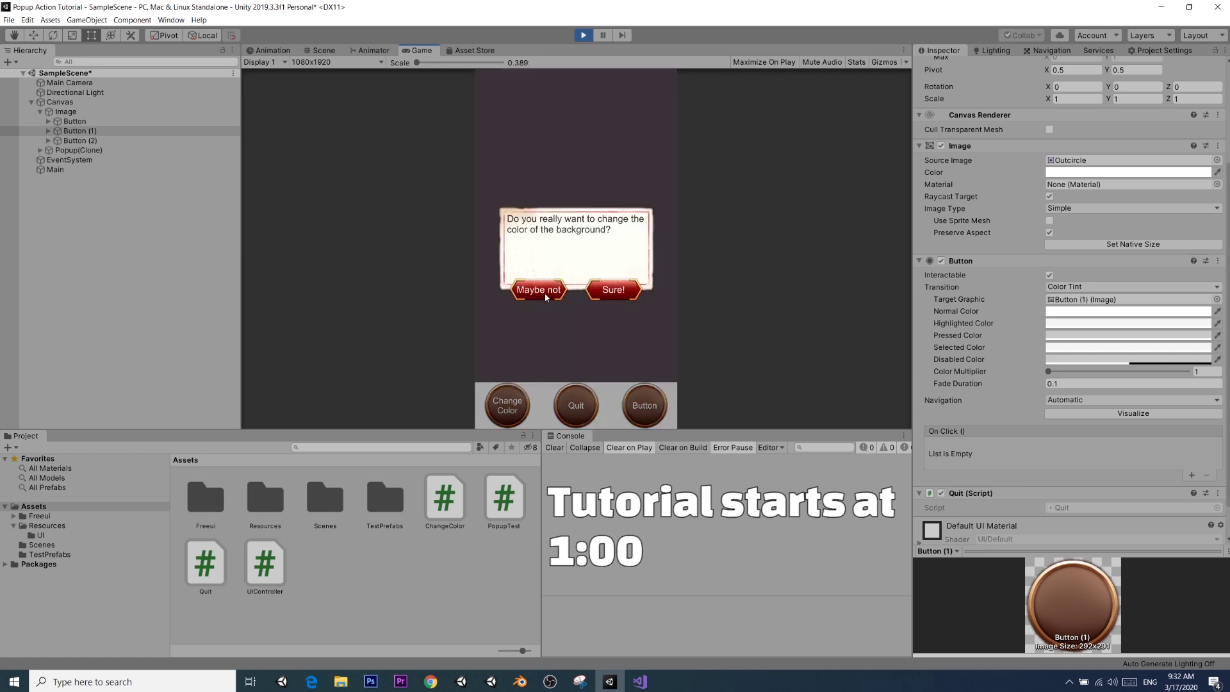
{"action": "left_click", "coordinate": [543, 292]}
{"action": "left_click", "coordinate": [531, 408]}
{"action": "left_click", "coordinate": [544, 289]}
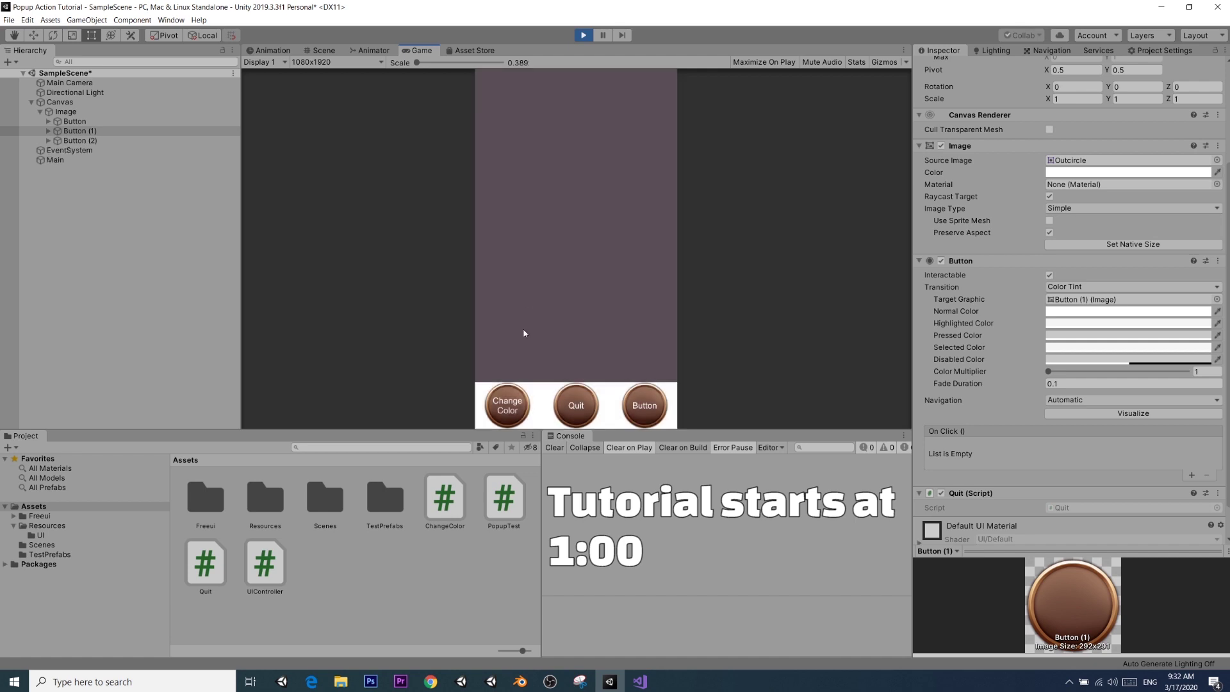
- Open the quit popup and decline it, then accept it and stop Play mode
{"action": "left_click", "coordinate": [585, 413]}
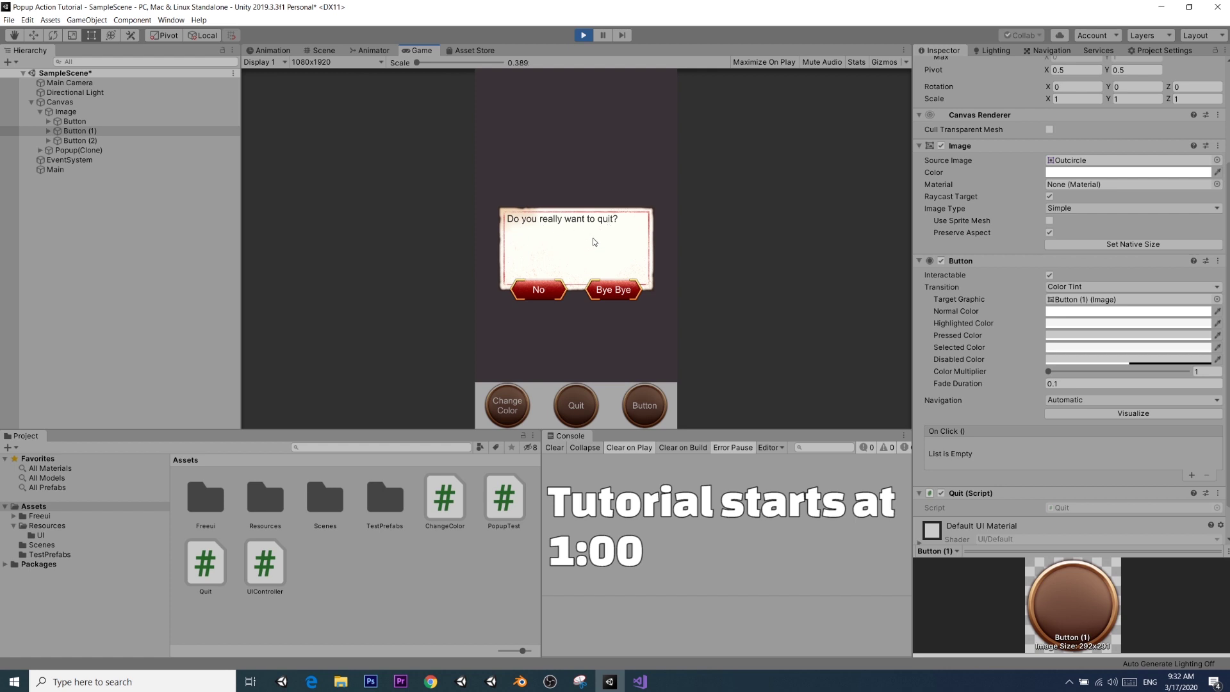
{"action": "left_click", "coordinate": [561, 297]}
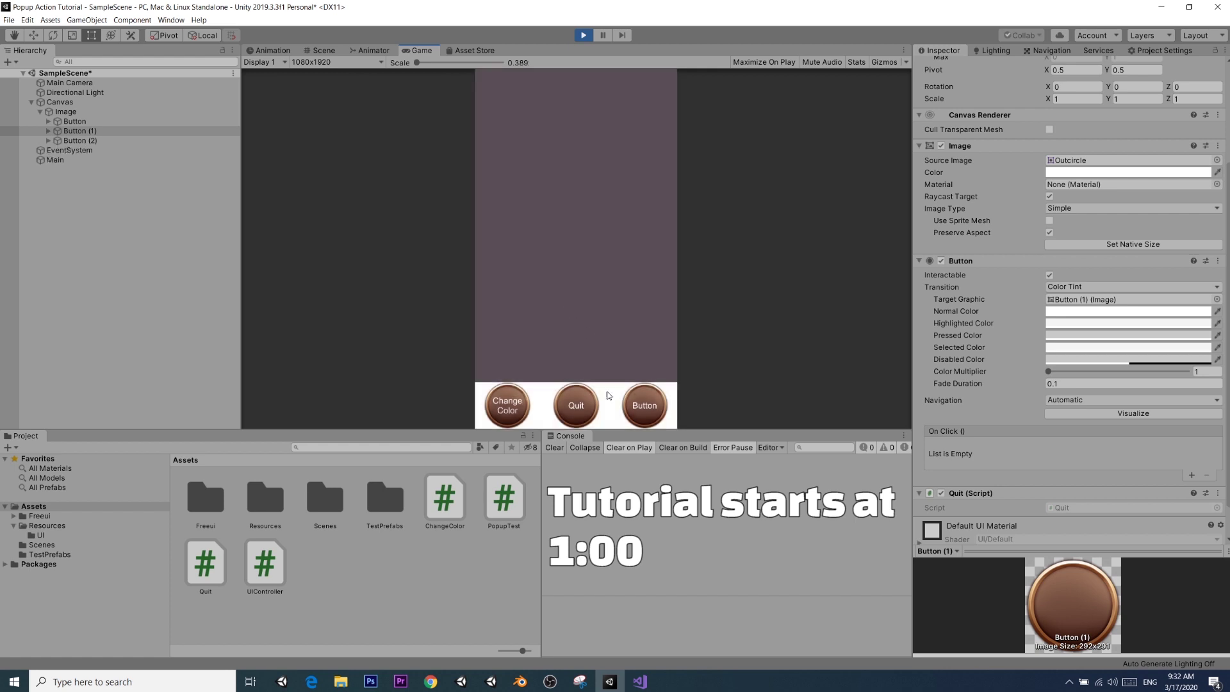
{"action": "left_click", "coordinate": [591, 411]}
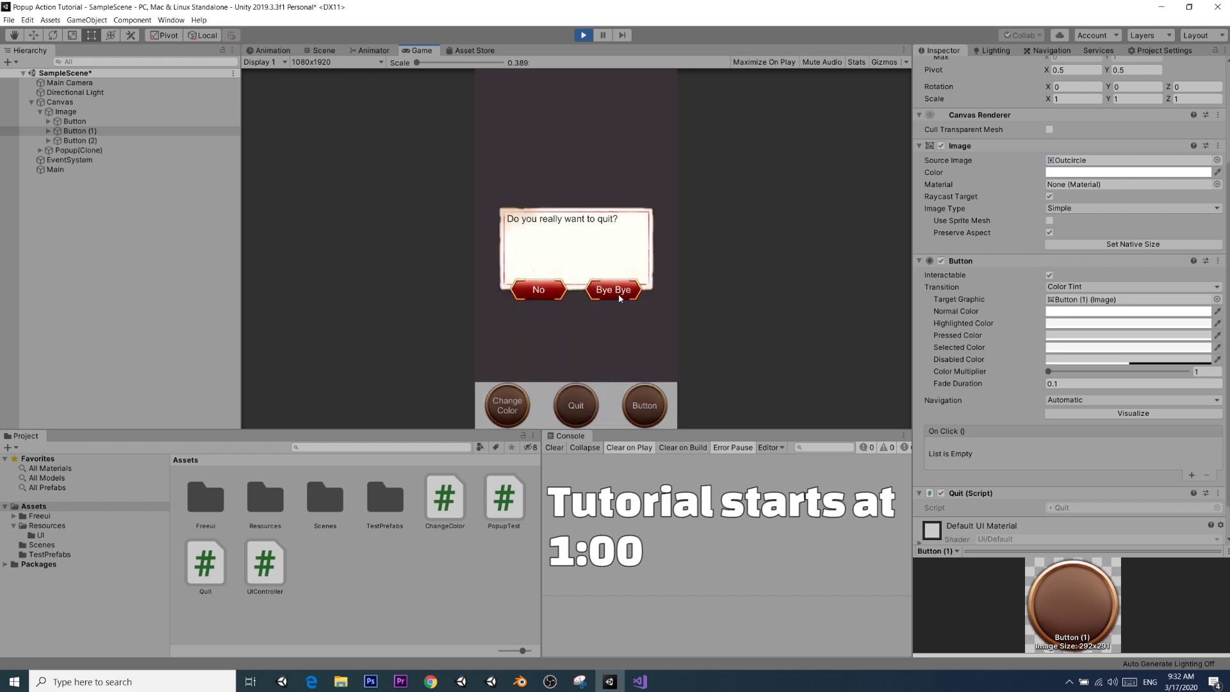
{"action": "left_click", "coordinate": [620, 296]}
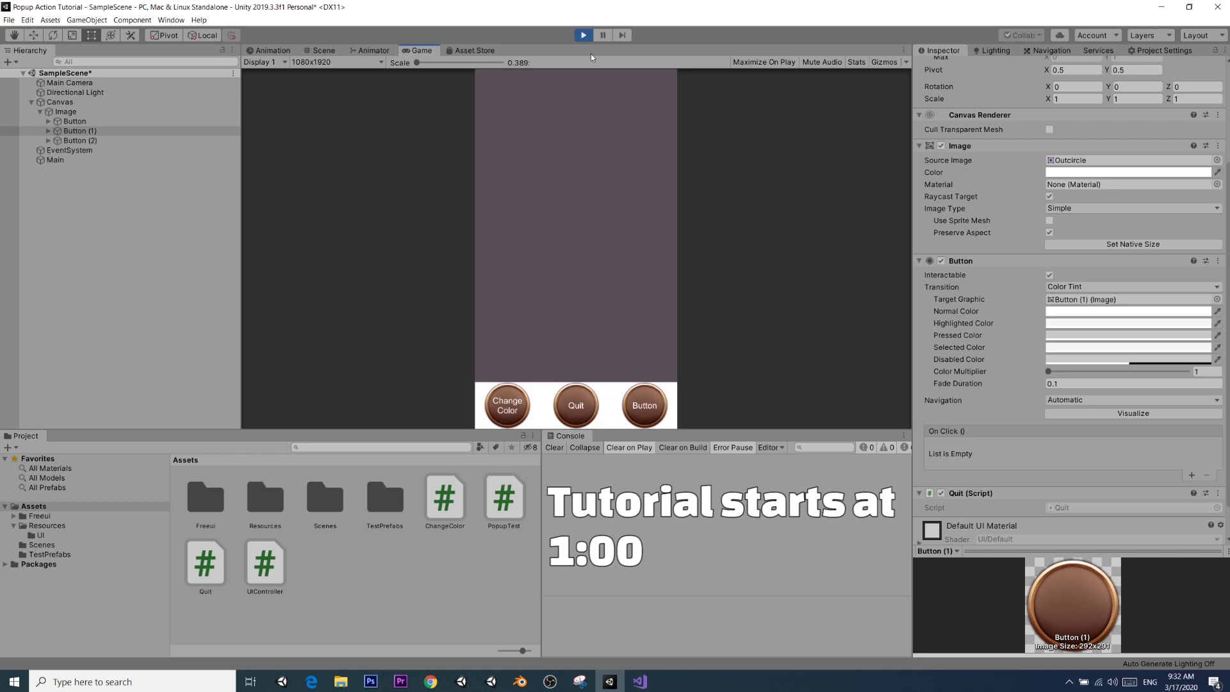
{"action": "left_click", "coordinate": [583, 35]}
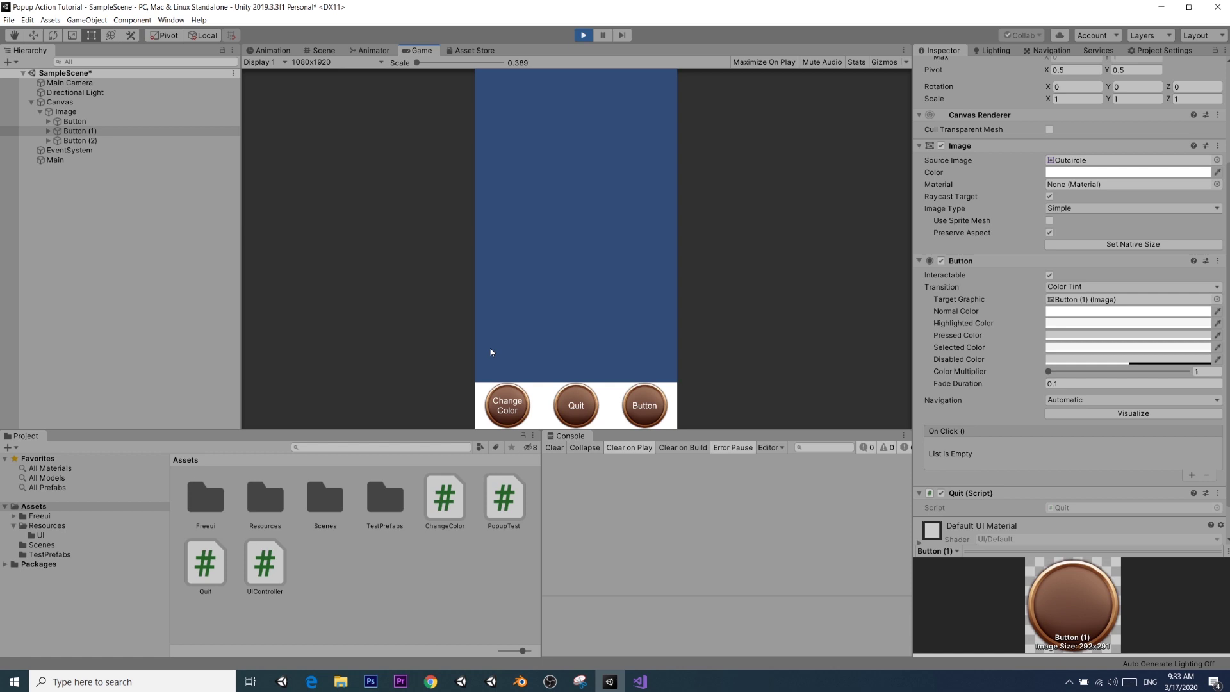
- Preview the colour-change popup in the finished demo, then start a new empty scene
{"action": "left_click", "coordinate": [507, 406]}
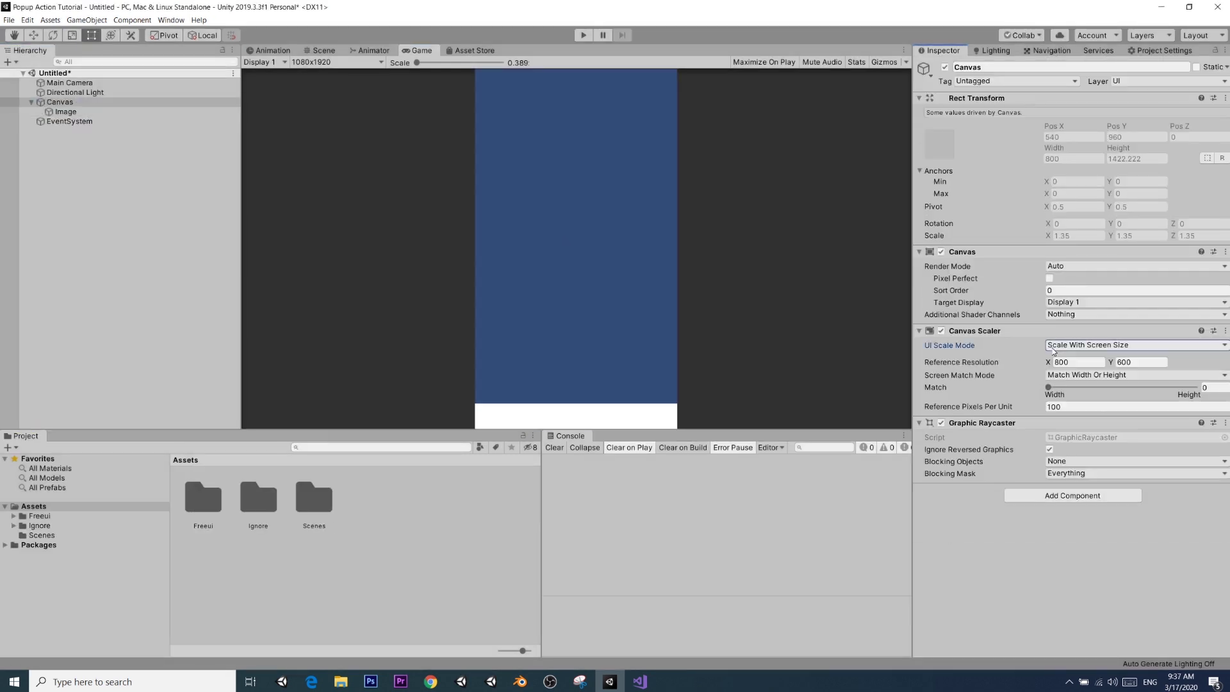
{"action": "type", "text": "11"}
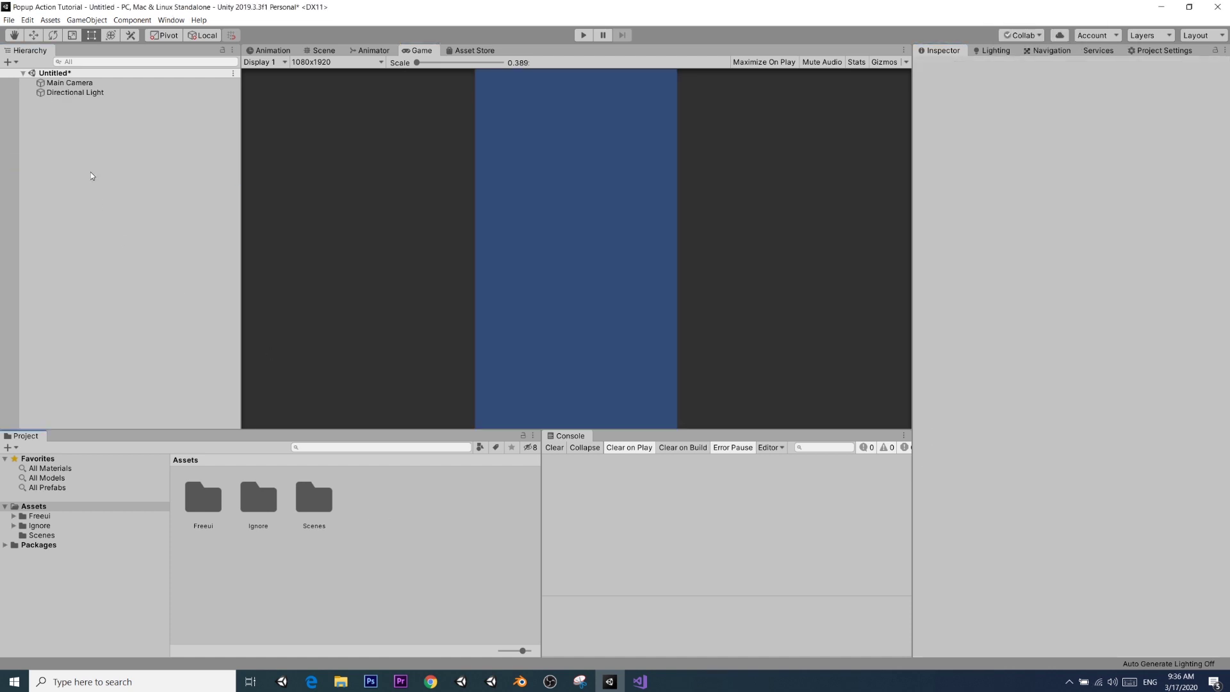
- Add a UI Image on a new Canvas, stretched along the bottom edge with Alt-anchored positioning
{"action": "right_click", "coordinate": [90, 172]}
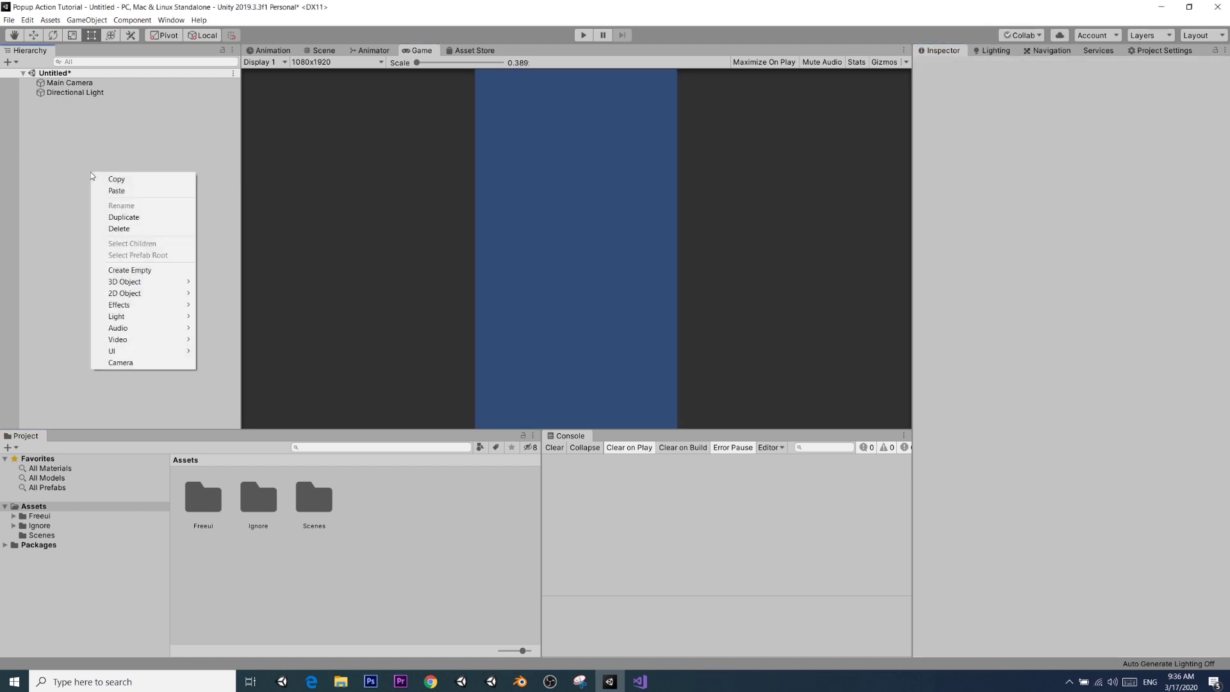
{"action": "mouse_move", "coordinate": [171, 353]}
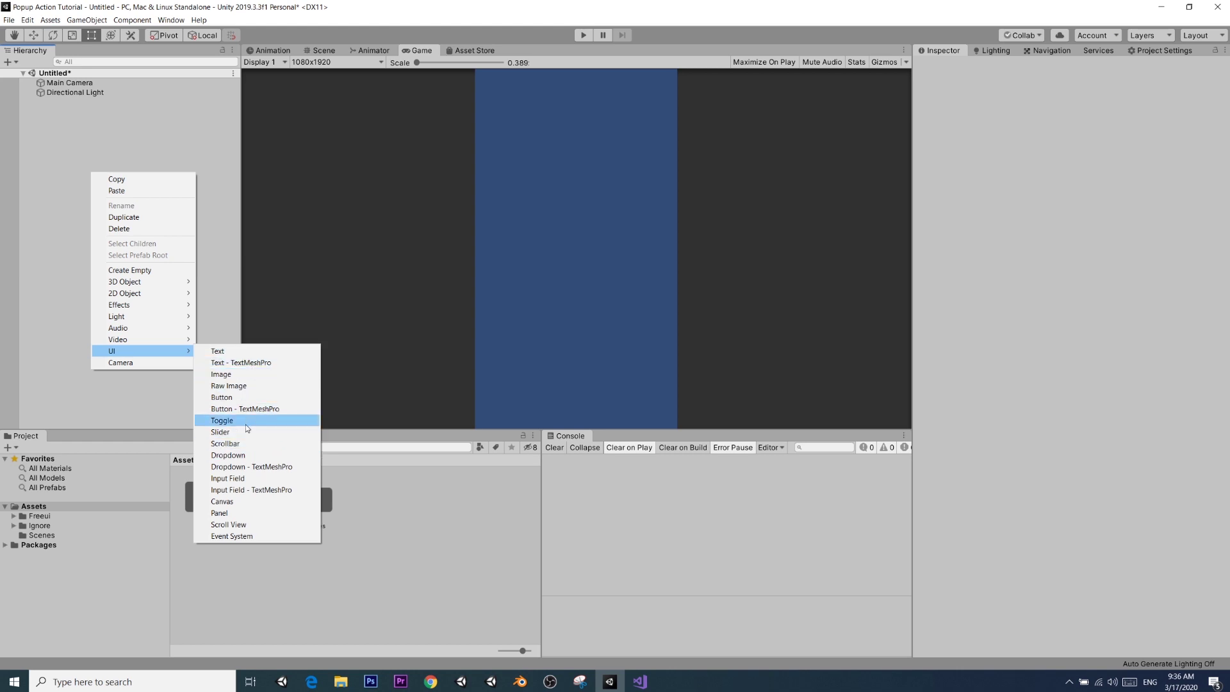
{"action": "left_click", "coordinate": [243, 374]}
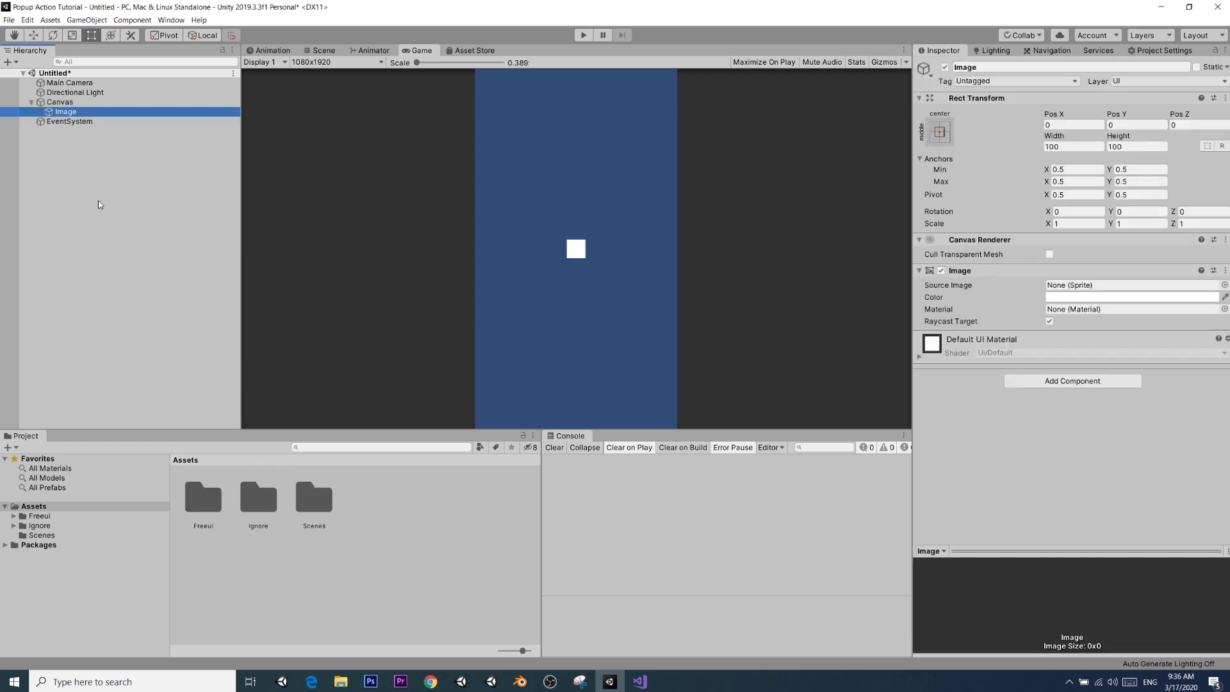
{"action": "left_click", "coordinate": [940, 131]}
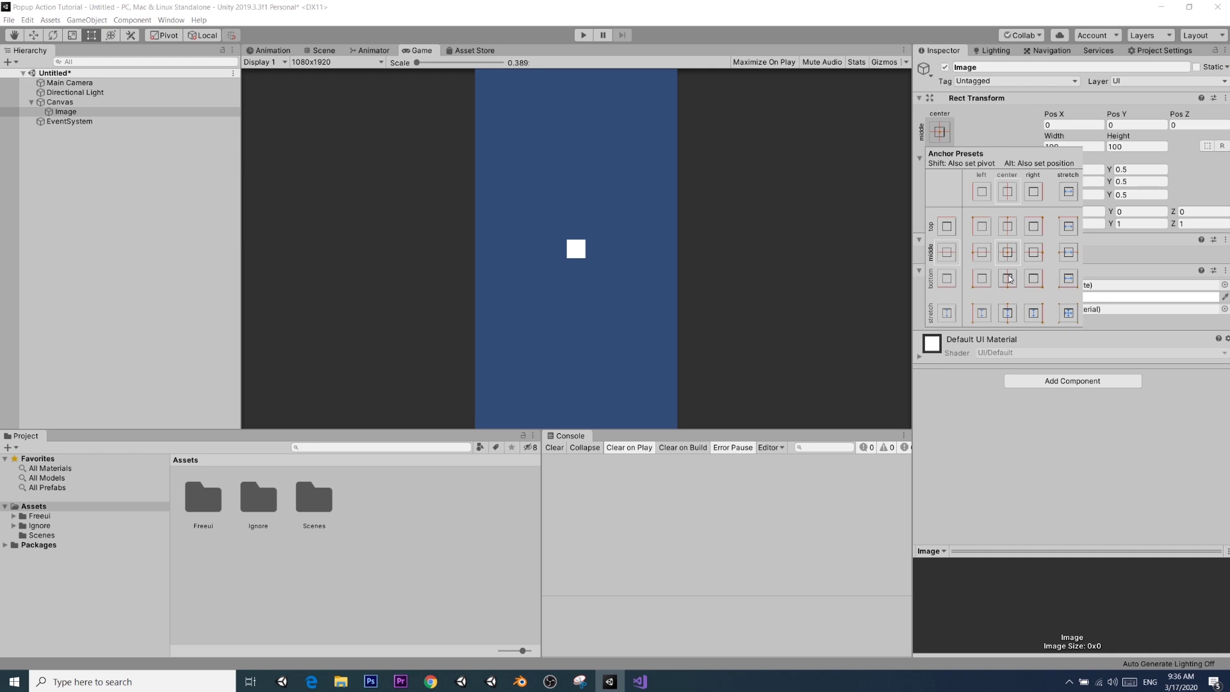
{"action": "key", "text": "alt"}
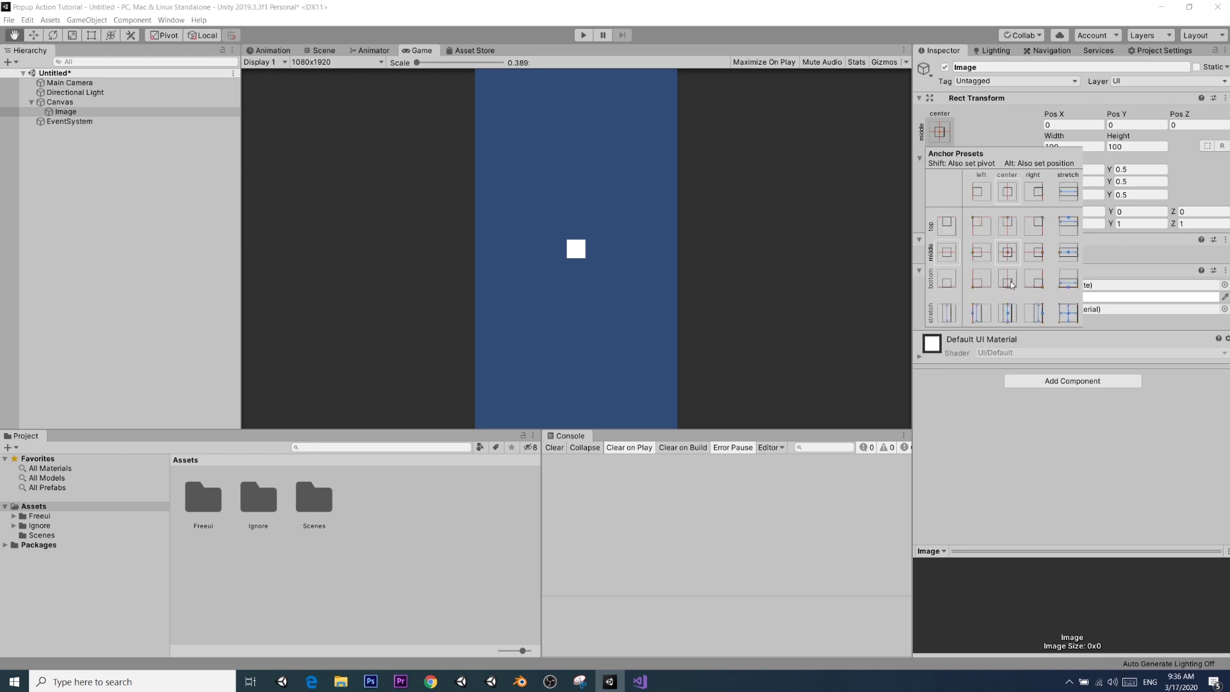
{"action": "left_click", "coordinate": [1070, 283], "text": "alt"}
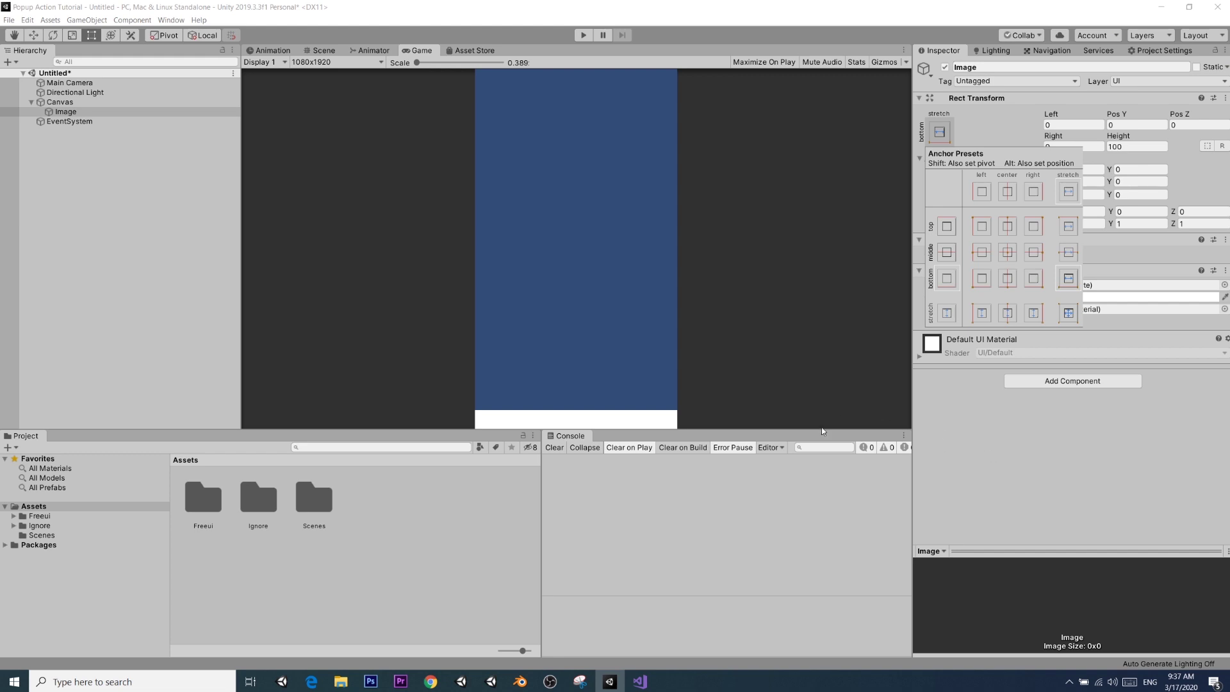
{"action": "left_click", "coordinate": [1050, 472]}
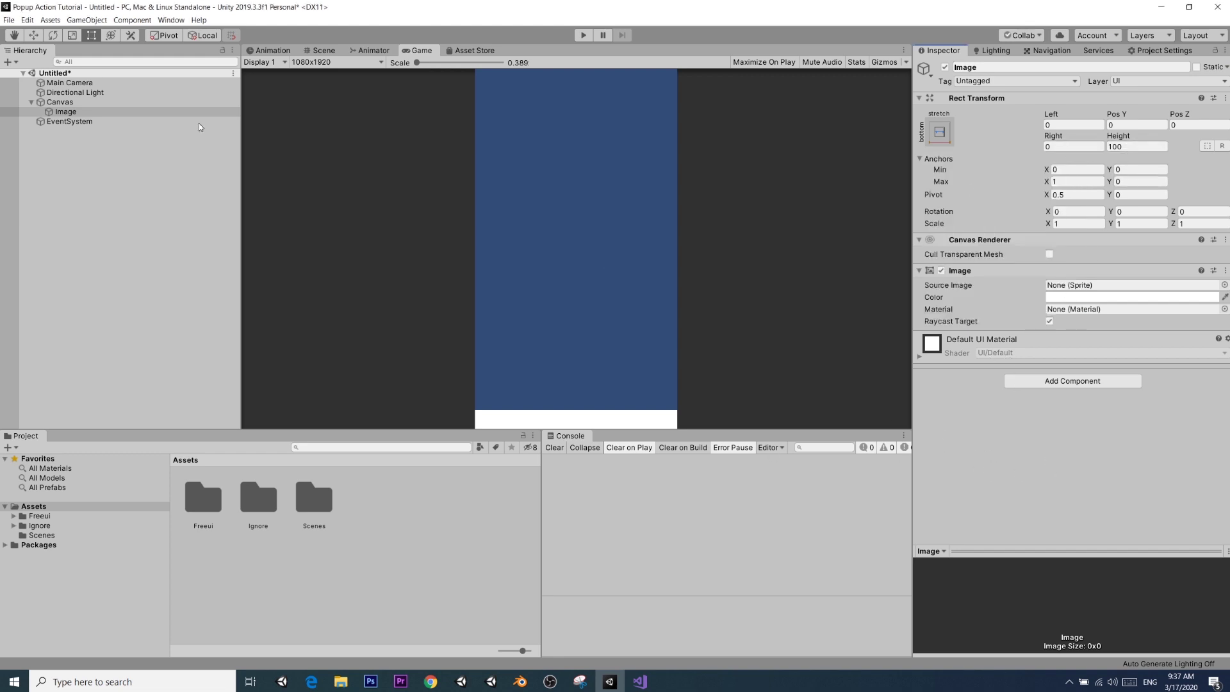
- Set the Canvas Scaler's UI Scale Mode to Scale With Screen Size
{"action": "left_click", "coordinate": [73, 93]}
{"action": "left_click", "coordinate": [64, 102]}
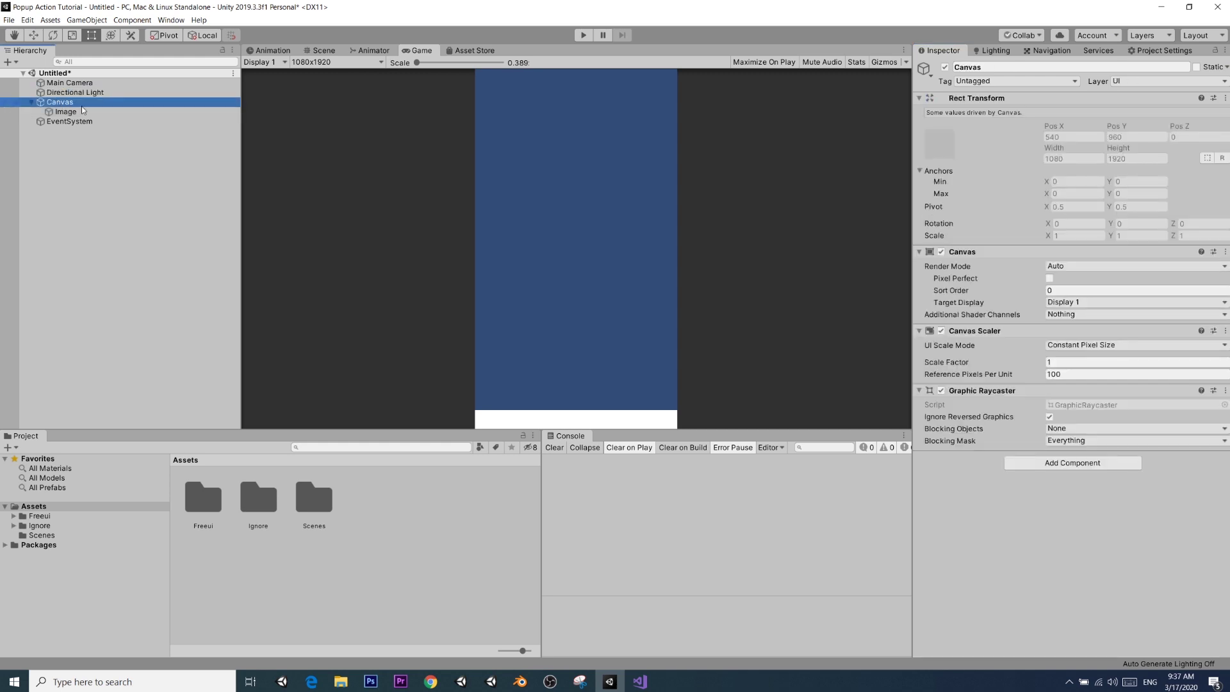
{"action": "left_click", "coordinate": [1071, 346]}
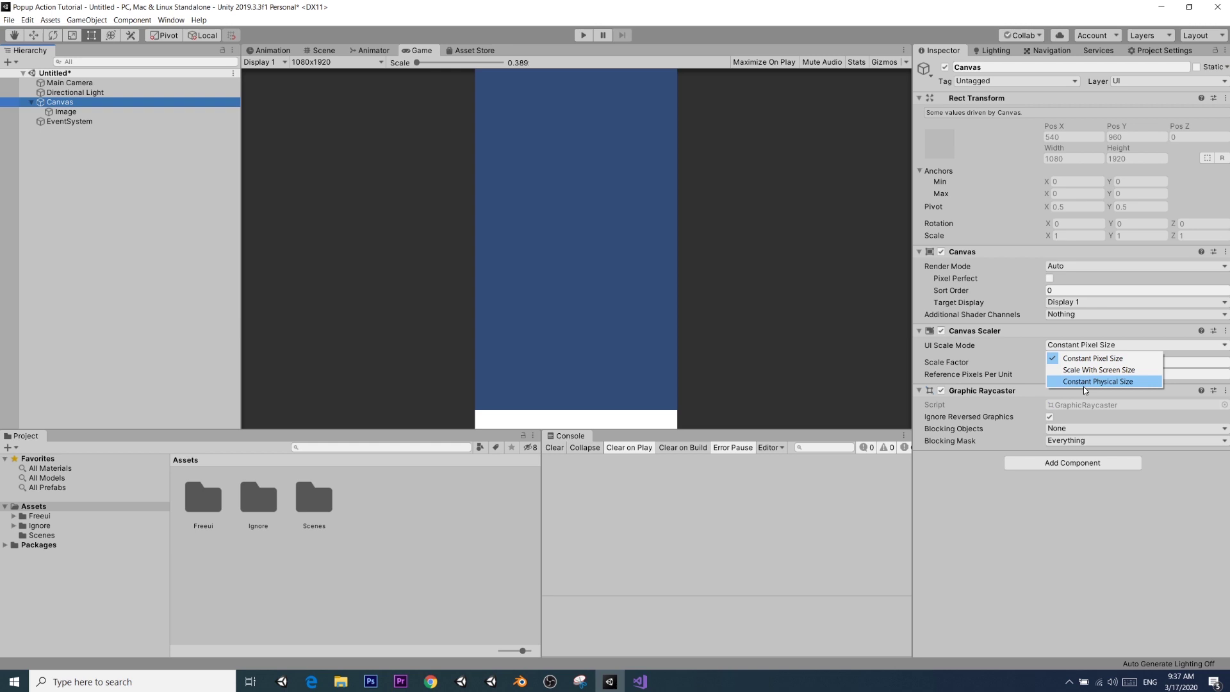
{"action": "left_click", "coordinate": [1088, 373]}
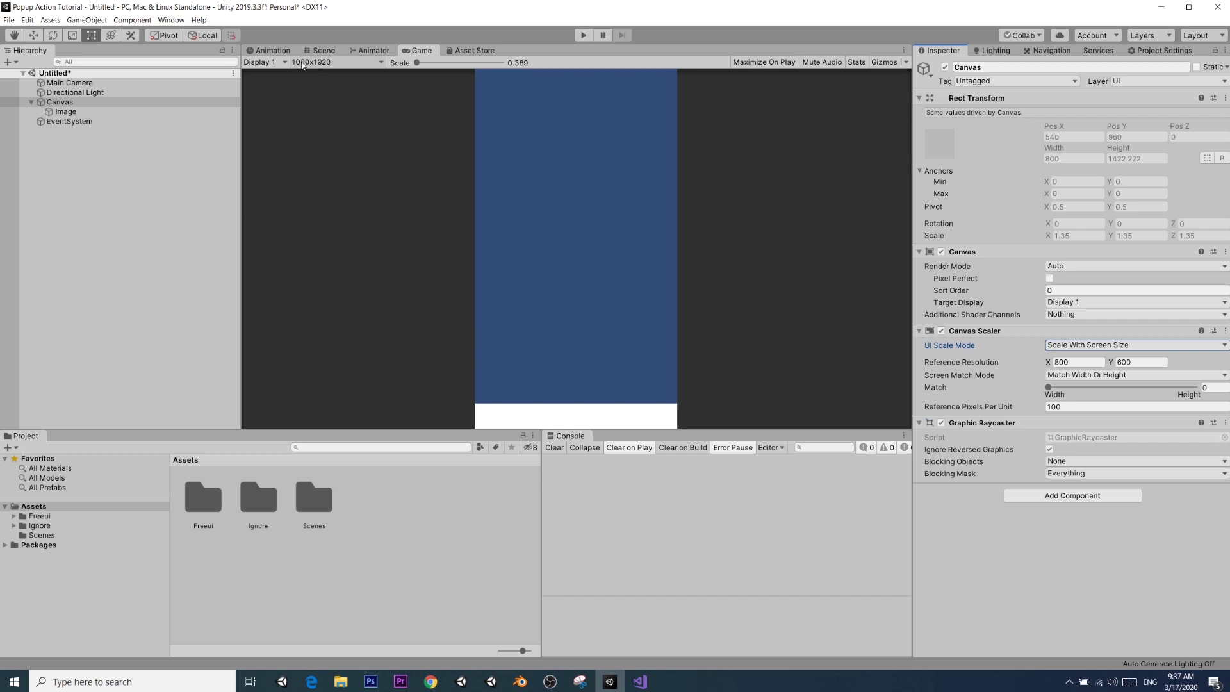
- Set the Canvas reference resolution width to 1080
{"action": "left_click", "coordinate": [1081, 365]}
{"action": "type", "text": "11"}
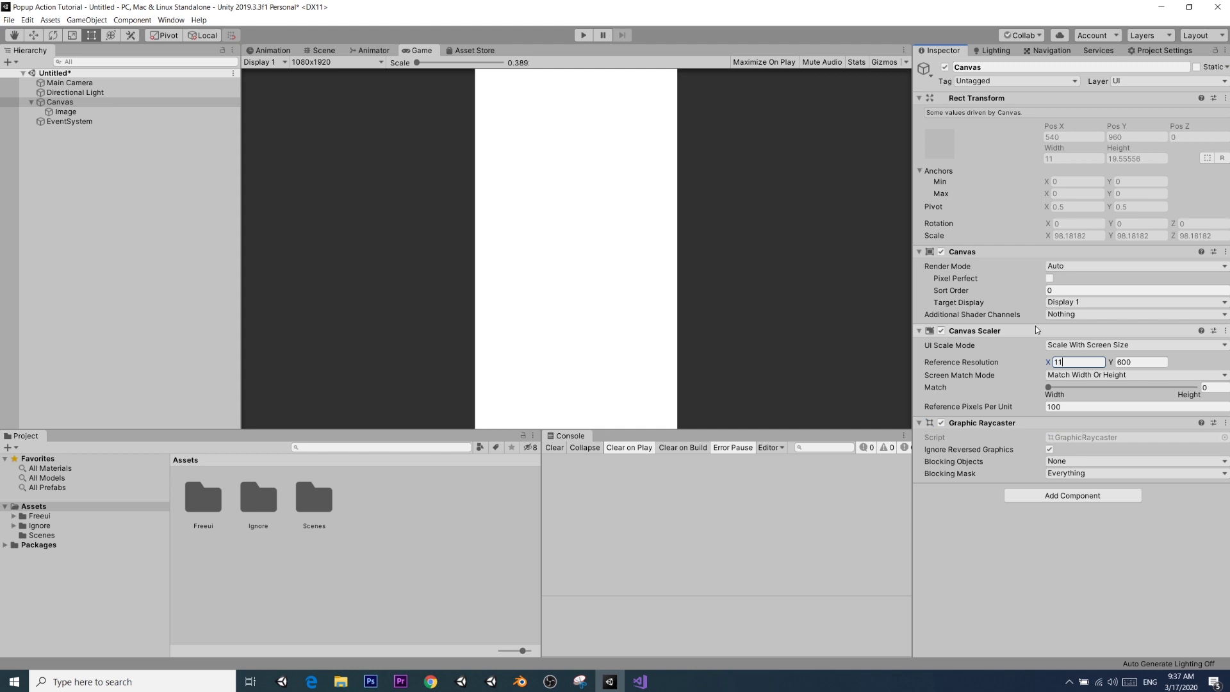
{"action": "key", "text": "BackSpace"}
{"action": "type", "text": "00"}
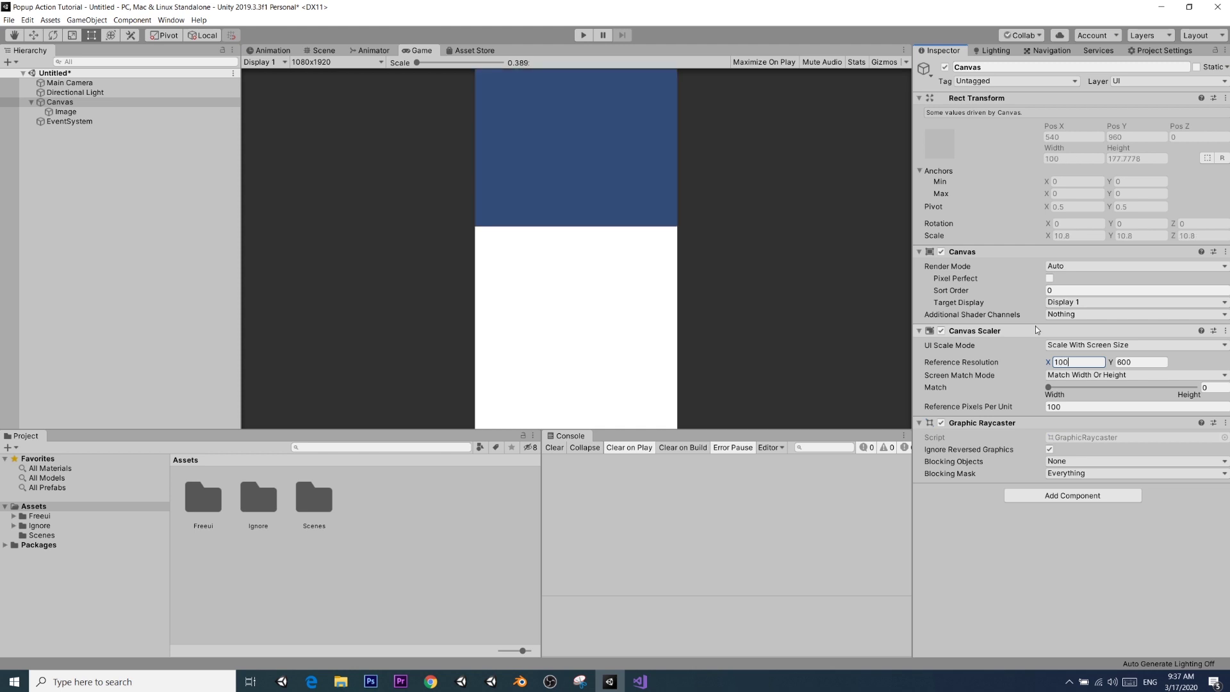
{"action": "key", "text": "BackSpace"}
{"action": "type", "text": "80"}
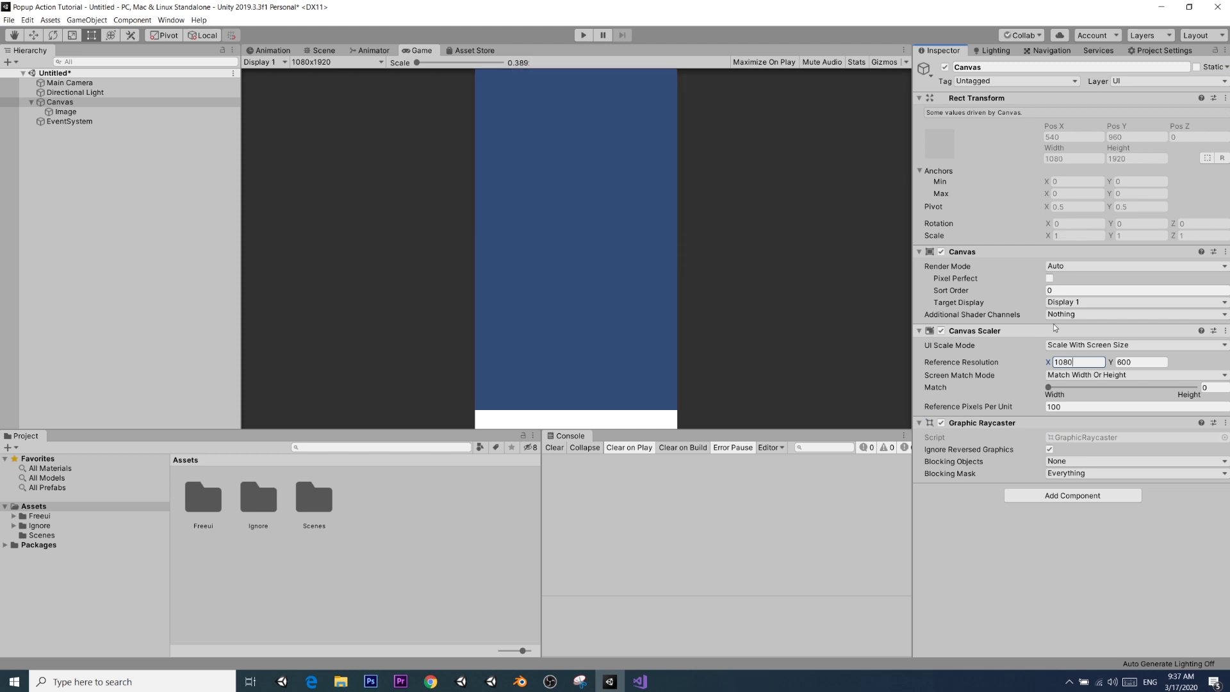
{"action": "left_click", "coordinate": [1043, 589]}
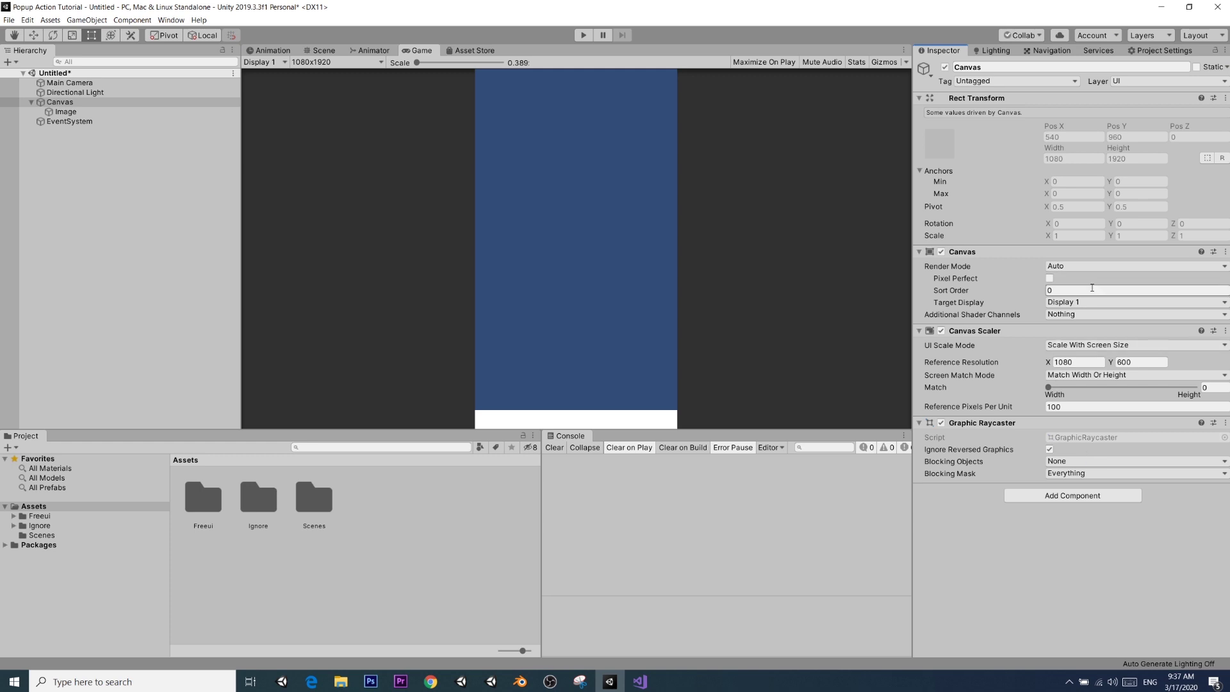
{"action": "left_click", "coordinate": [1049, 387]}
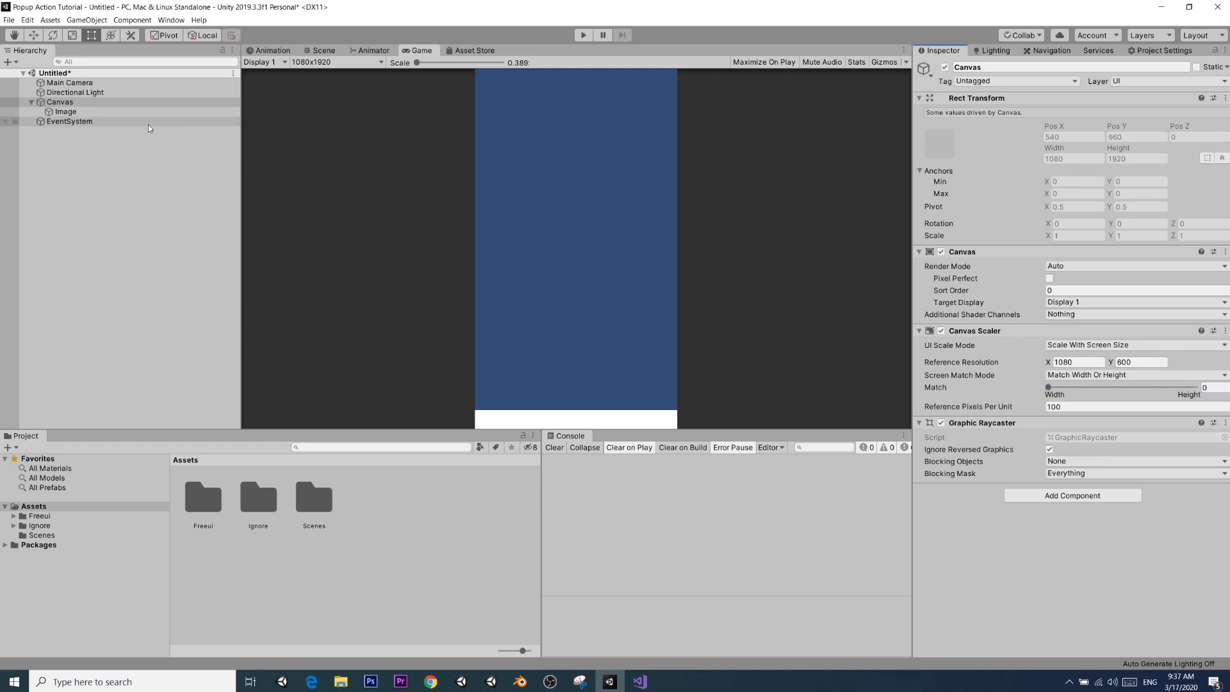
- Make the bottom Image 250 units tall
{"action": "left_click", "coordinate": [69, 111]}
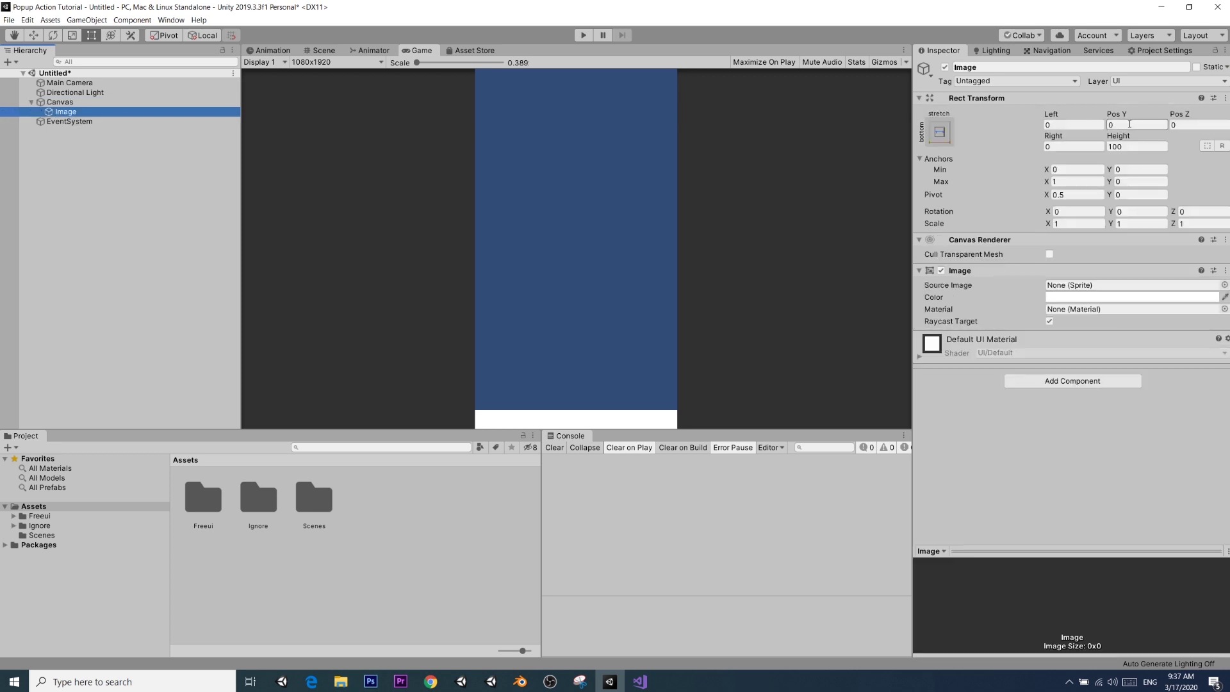
{"action": "left_click", "coordinate": [1138, 146]}
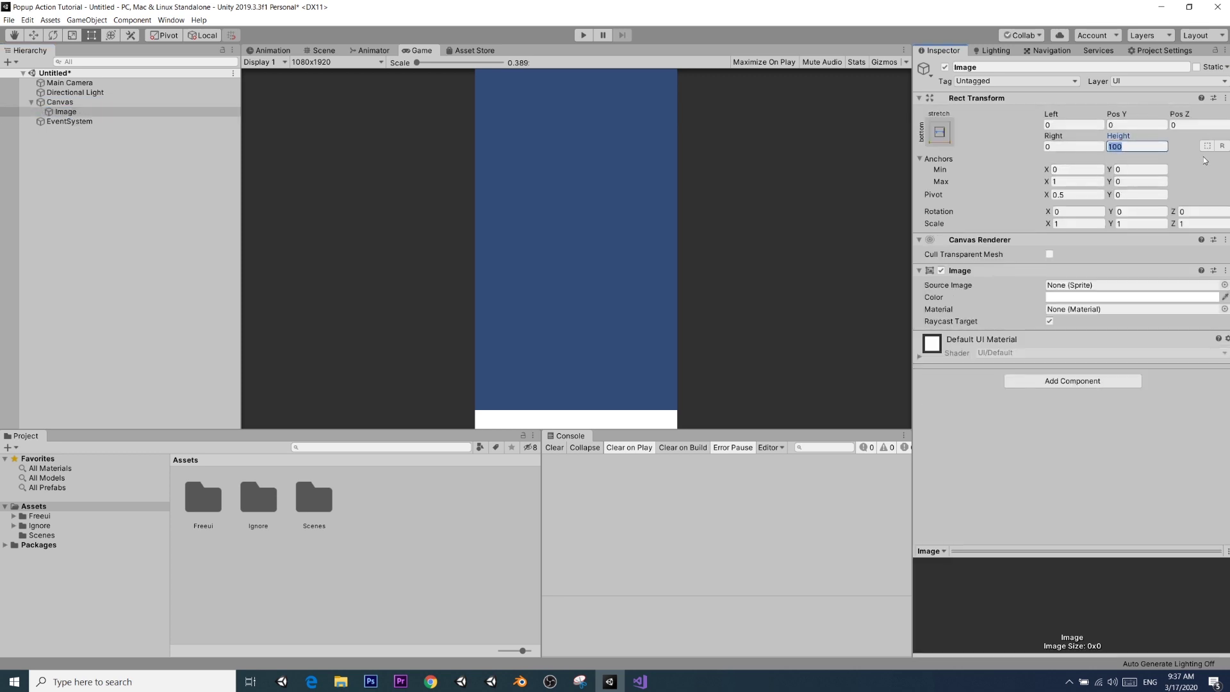
{"action": "type", "text": "250"}
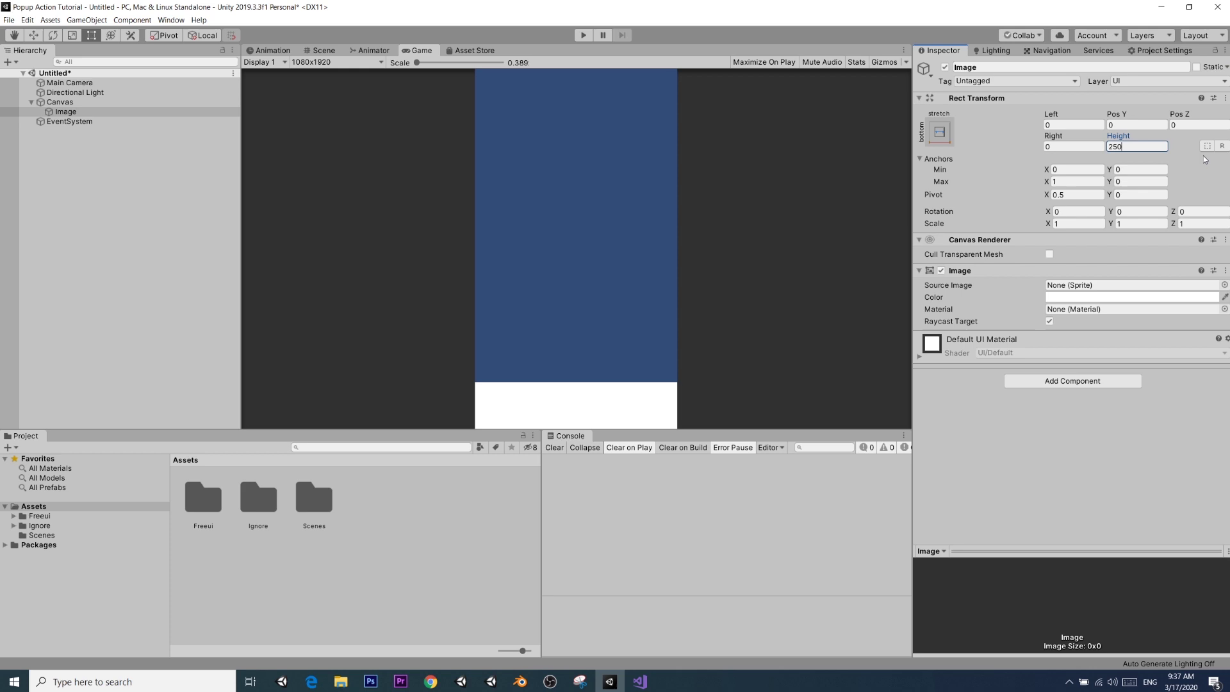
{"action": "left_click", "coordinate": [1133, 402]}
- Add a Horizontal Layout Group via the 'Hori' search, briefly viewing the Asset Store before returning to Game
{"action": "left_click", "coordinate": [1081, 384]}
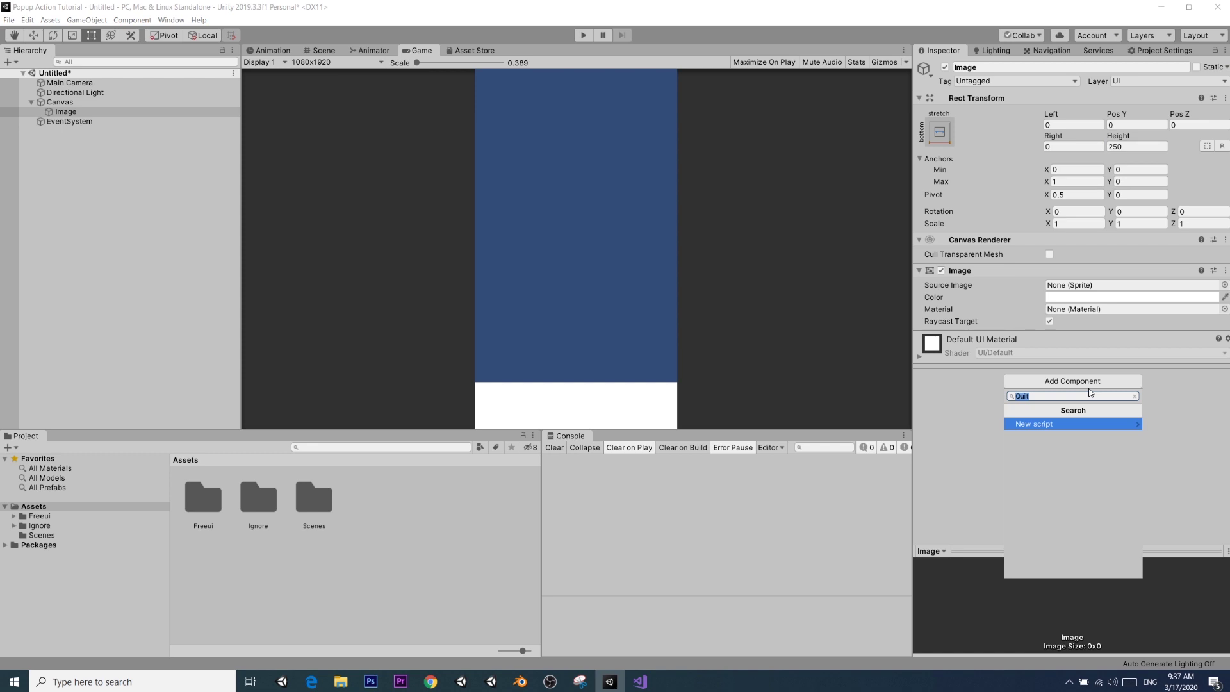
{"action": "type", "text": "Hori"}
{"action": "key", "text": "Return"}
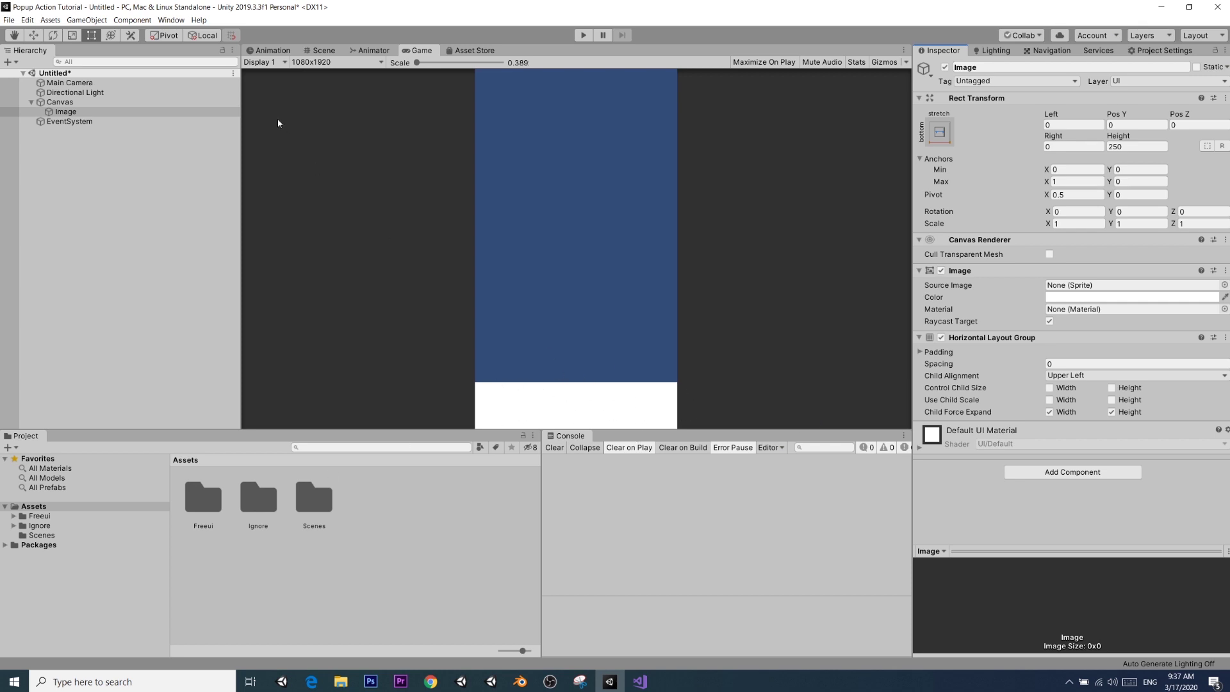
{"action": "left_click", "coordinate": [462, 51]}
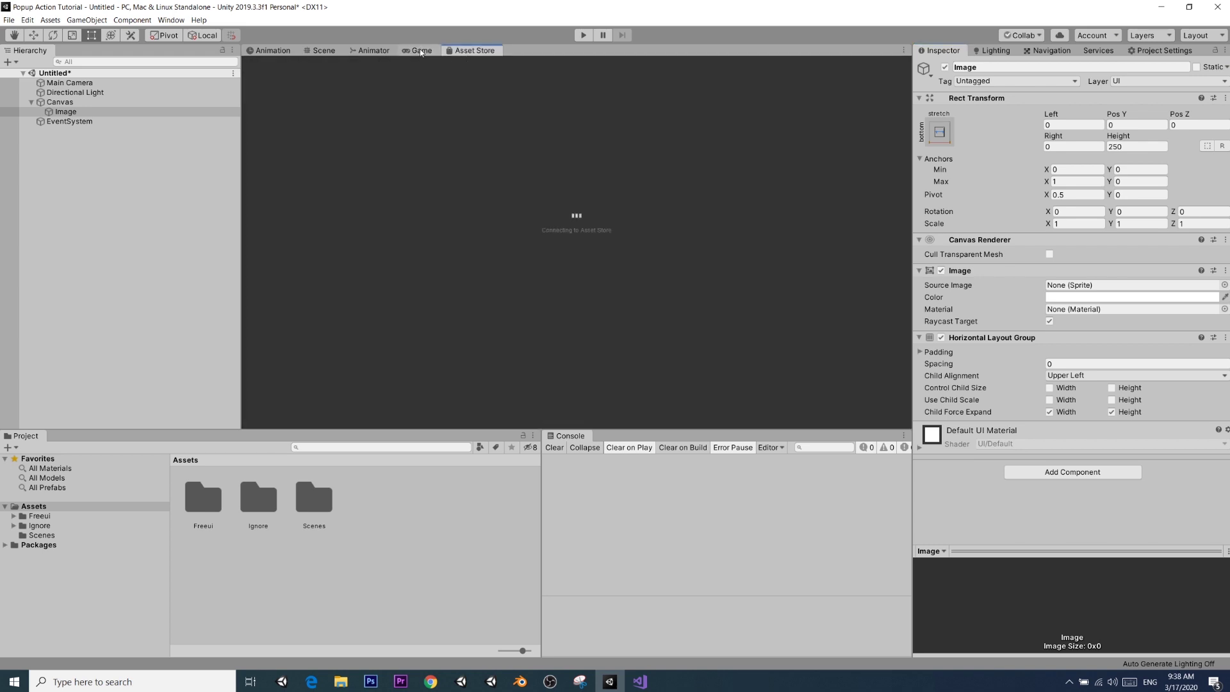
{"action": "left_click", "coordinate": [420, 51]}
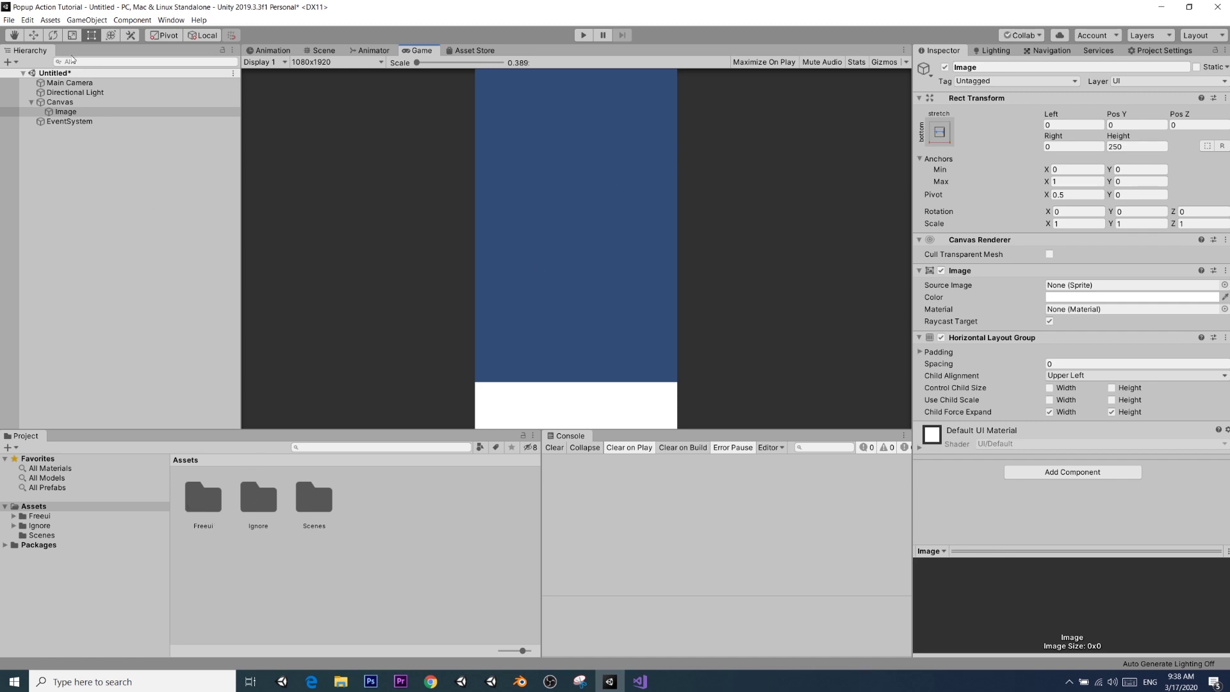
- Rename the bottom Image to BottomMenu
{"action": "left_click", "coordinate": [76, 113]}
{"action": "key", "text": "F2"}
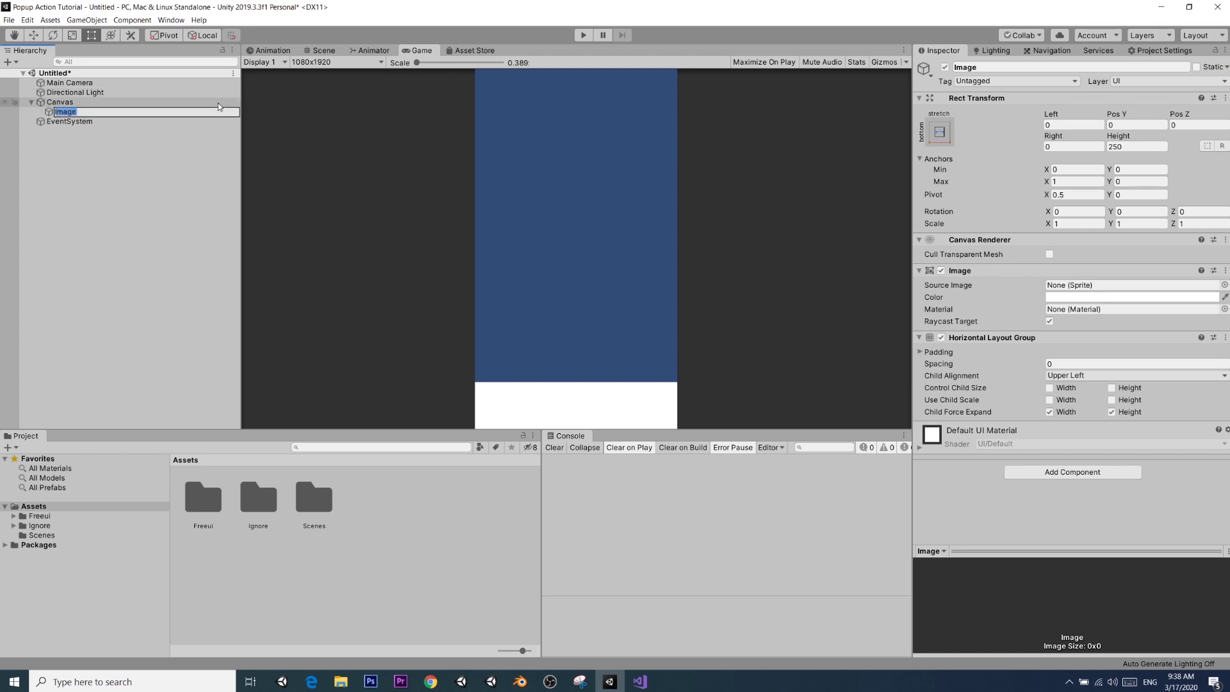
{"action": "type", "text": "BottomMenu"}
{"action": "key", "text": "Return"}
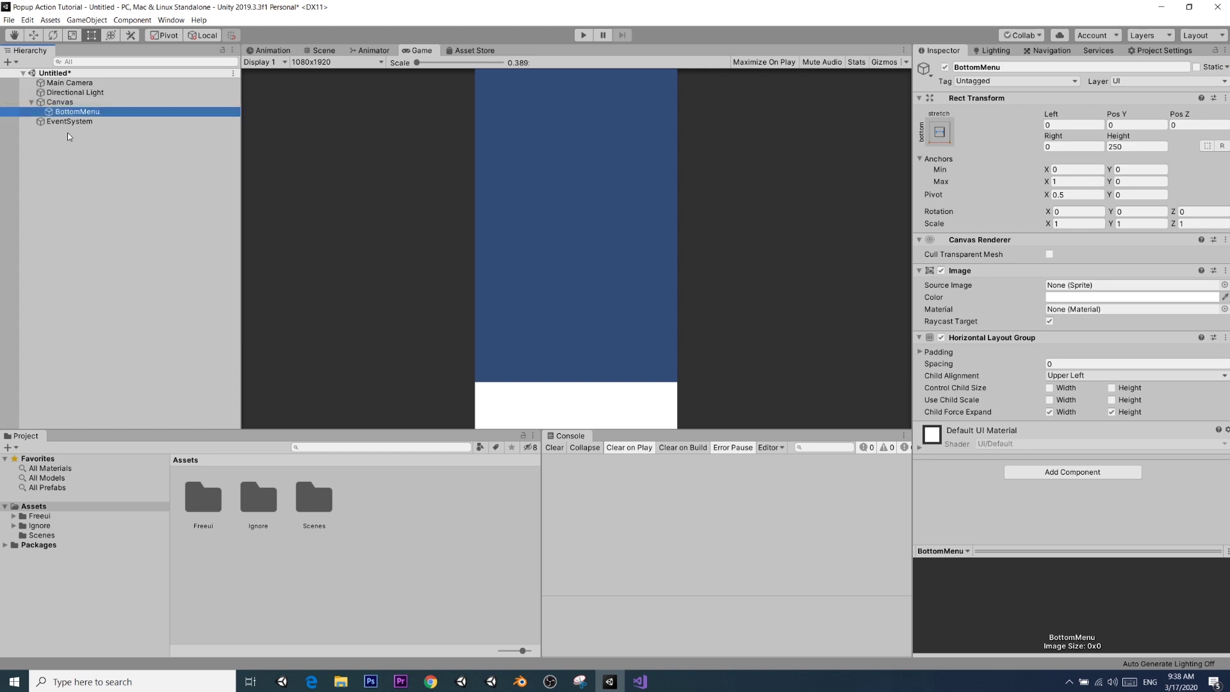
- Add a child Button under BottomMenu, undoing an accidental child Image first
{"action": "right_click", "coordinate": [98, 113]}
{"action": "mouse_move", "coordinate": [167, 294]}
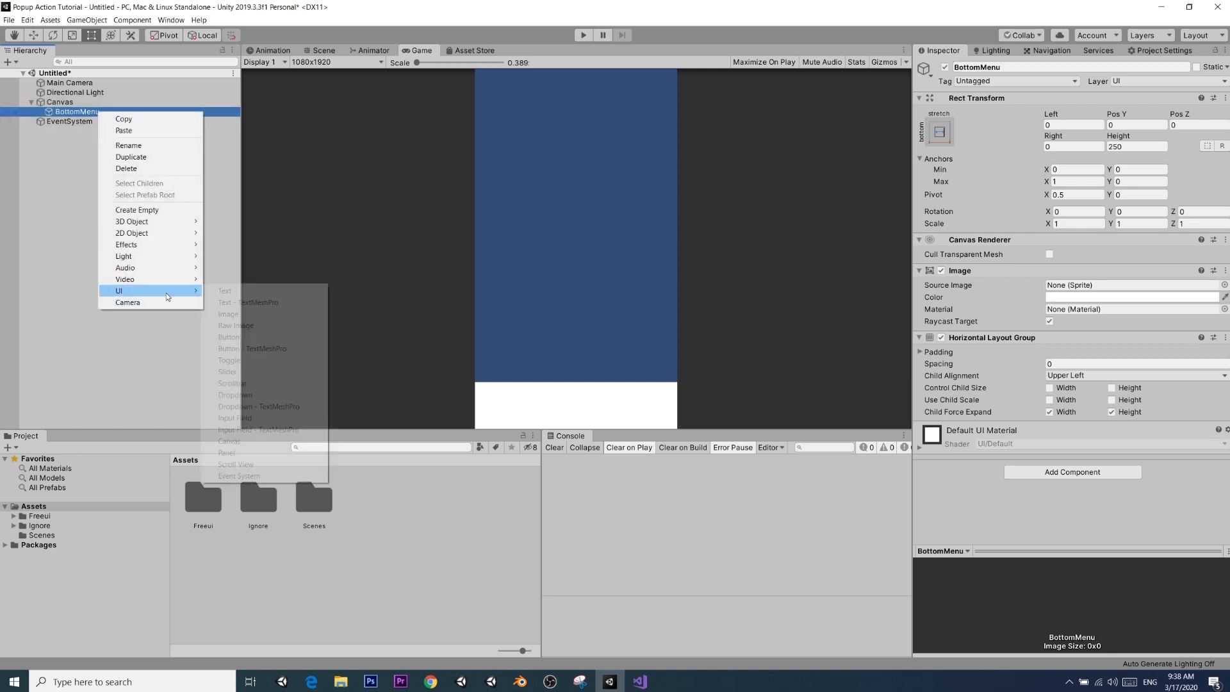
{"action": "left_click", "coordinate": [259, 313]}
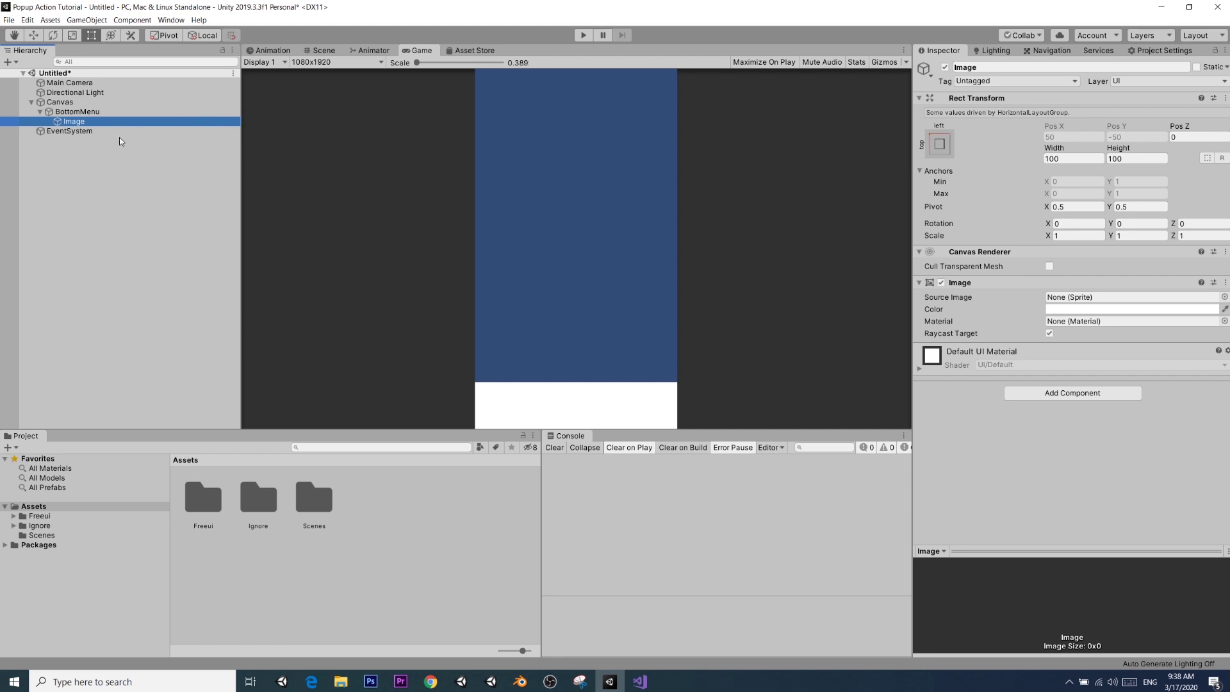
{"action": "key", "text": "ctrl+z"}
{"action": "right_click", "coordinate": [89, 113]}
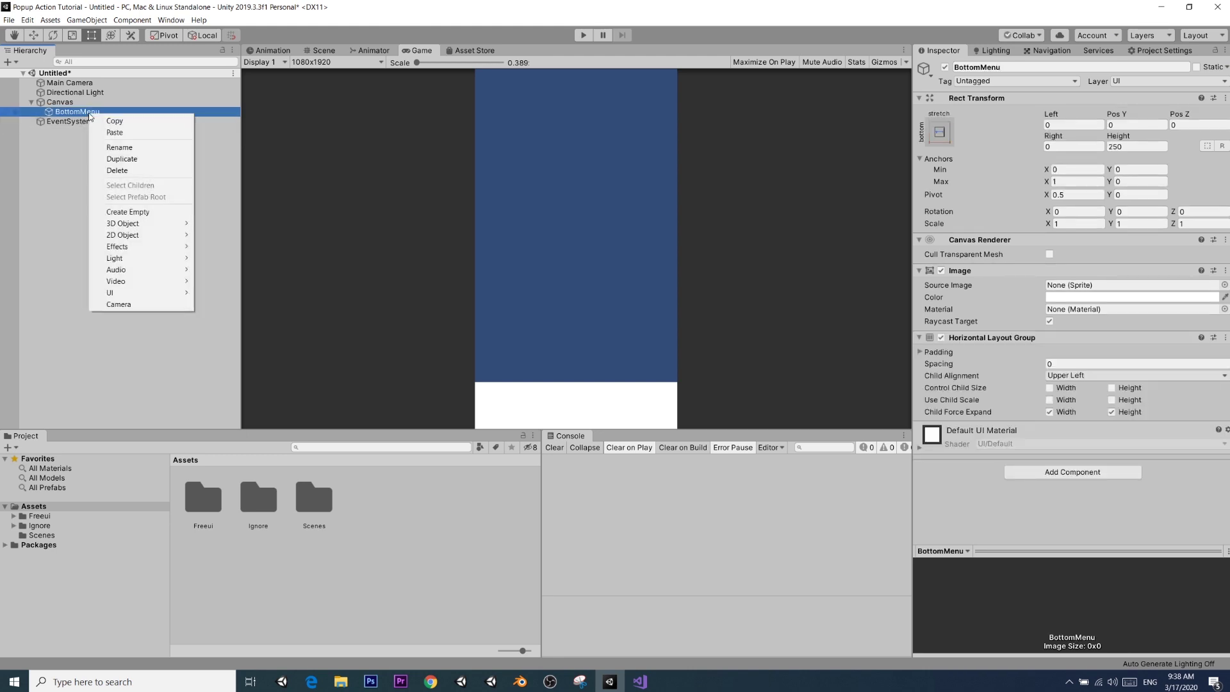
{"action": "mouse_move", "coordinate": [169, 289]}
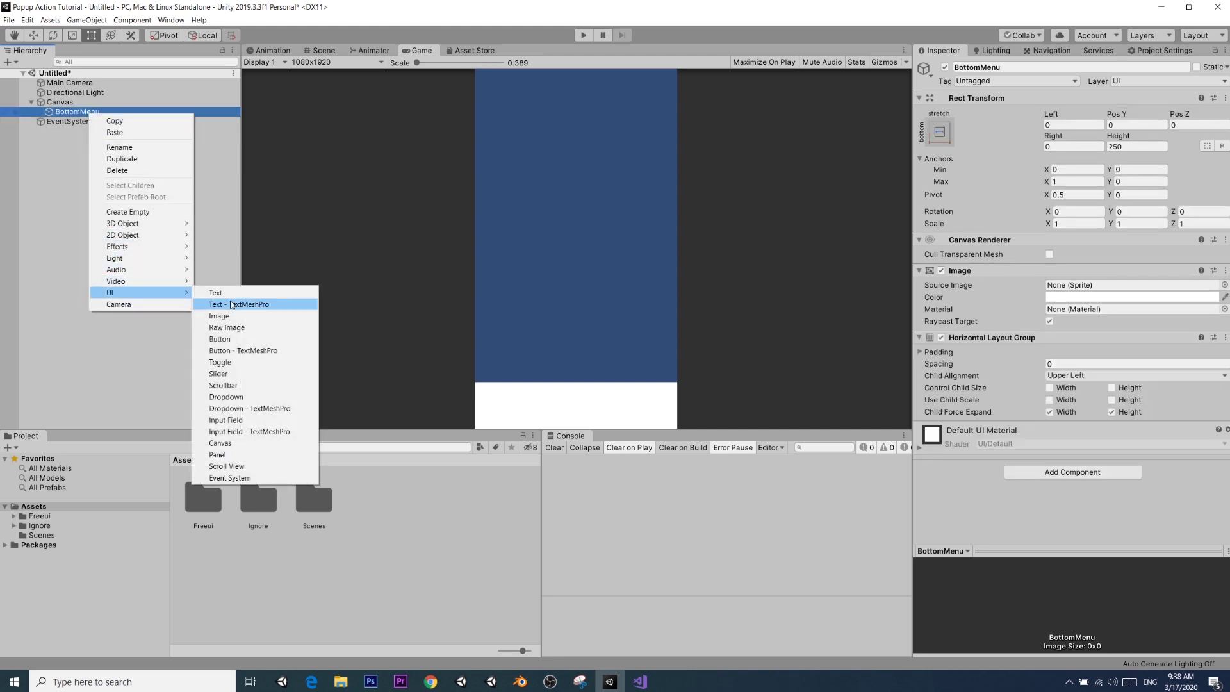
{"action": "left_click", "coordinate": [230, 339]}
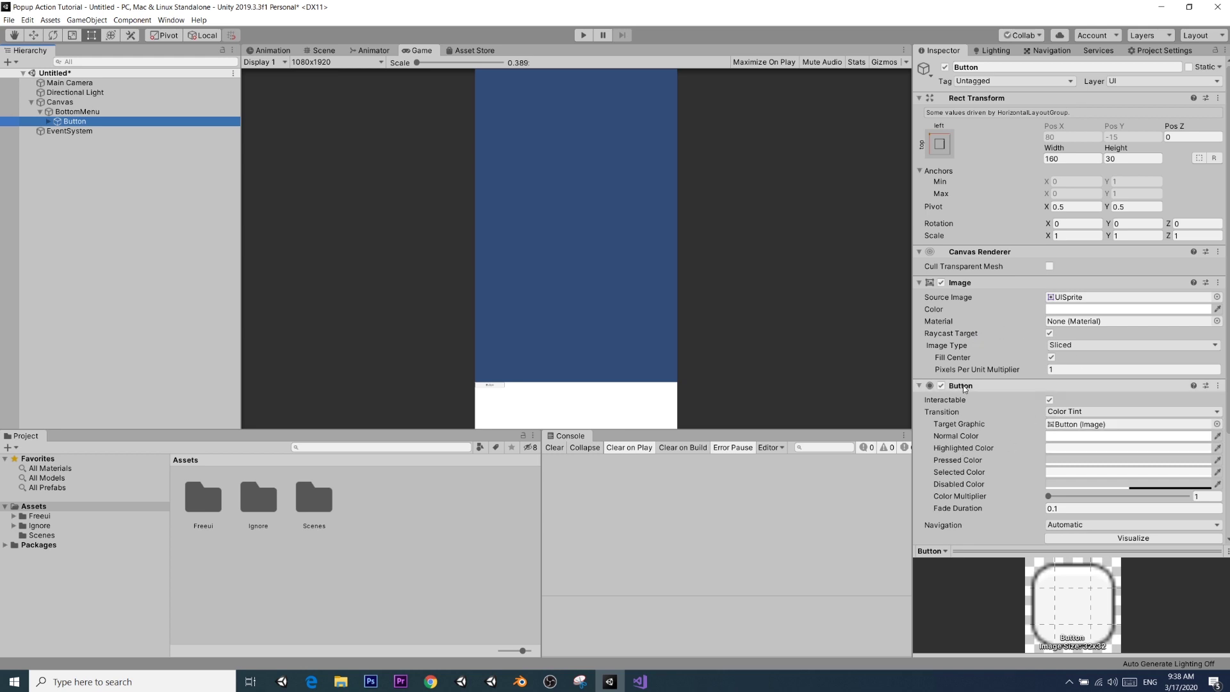
{"action": "scroll", "coordinate": [1011, 462], "scroll_direction": "down", "scroll_amount": 5}
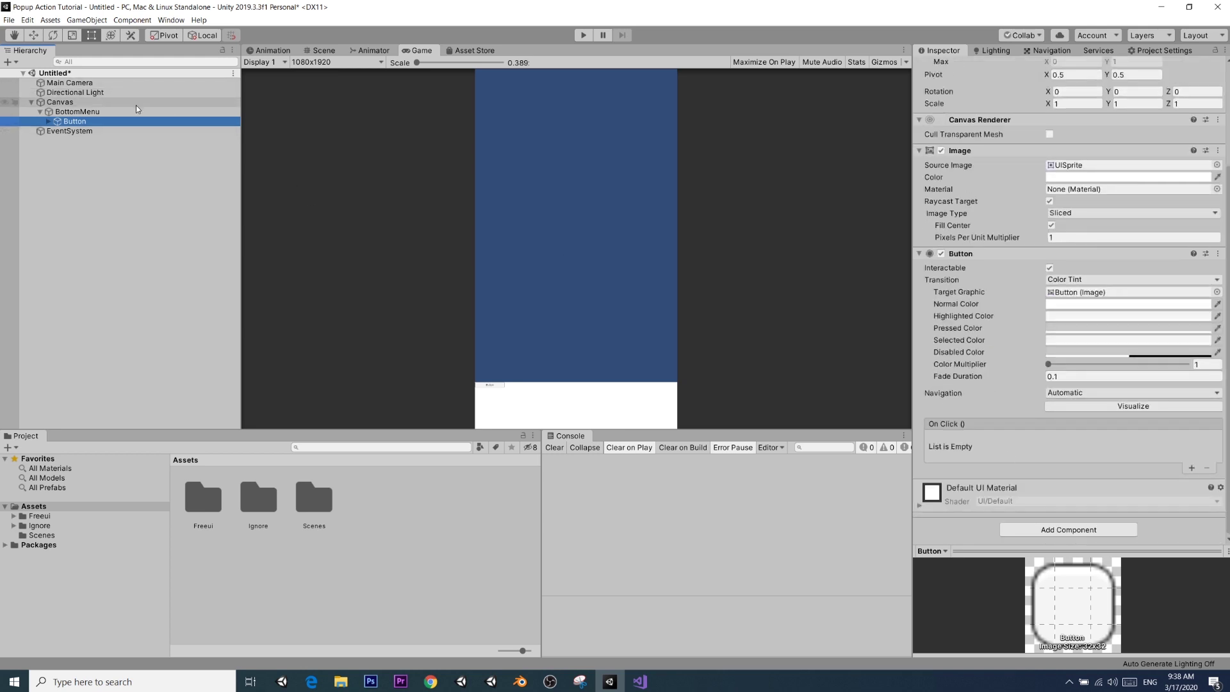
{"action": "left_click", "coordinate": [76, 111]}
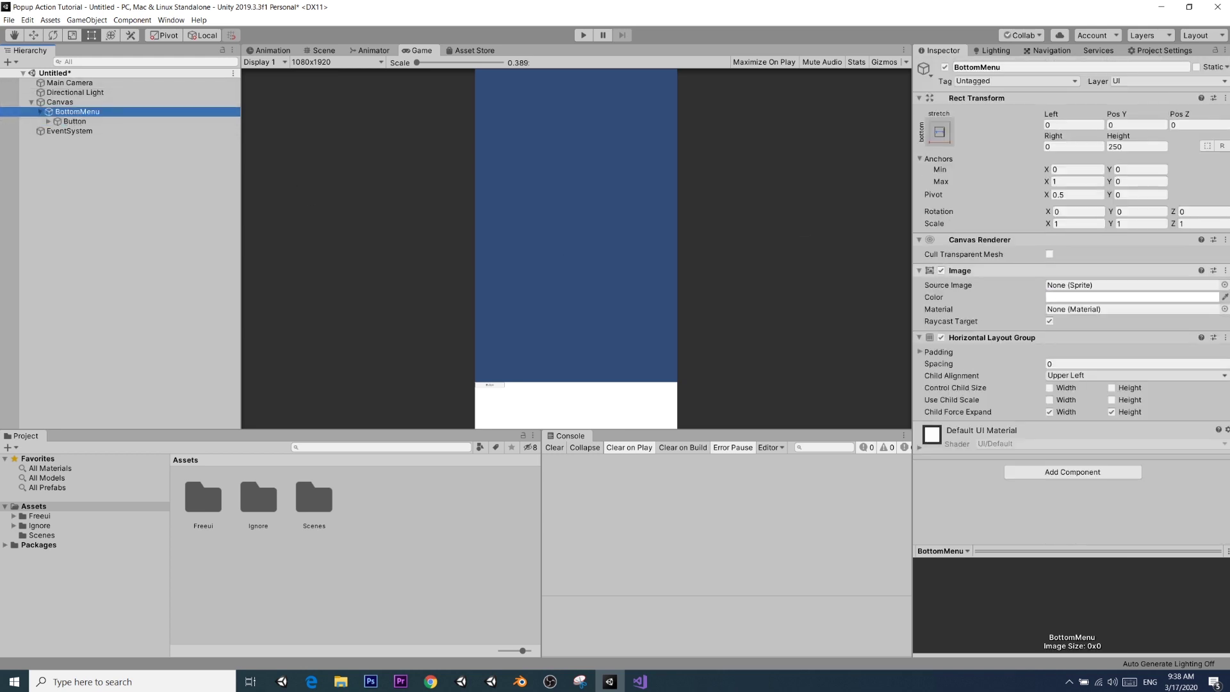
- Set BottomMenu's child alignment to Middle Left and let it control child height
{"action": "left_click", "coordinate": [1063, 377]}
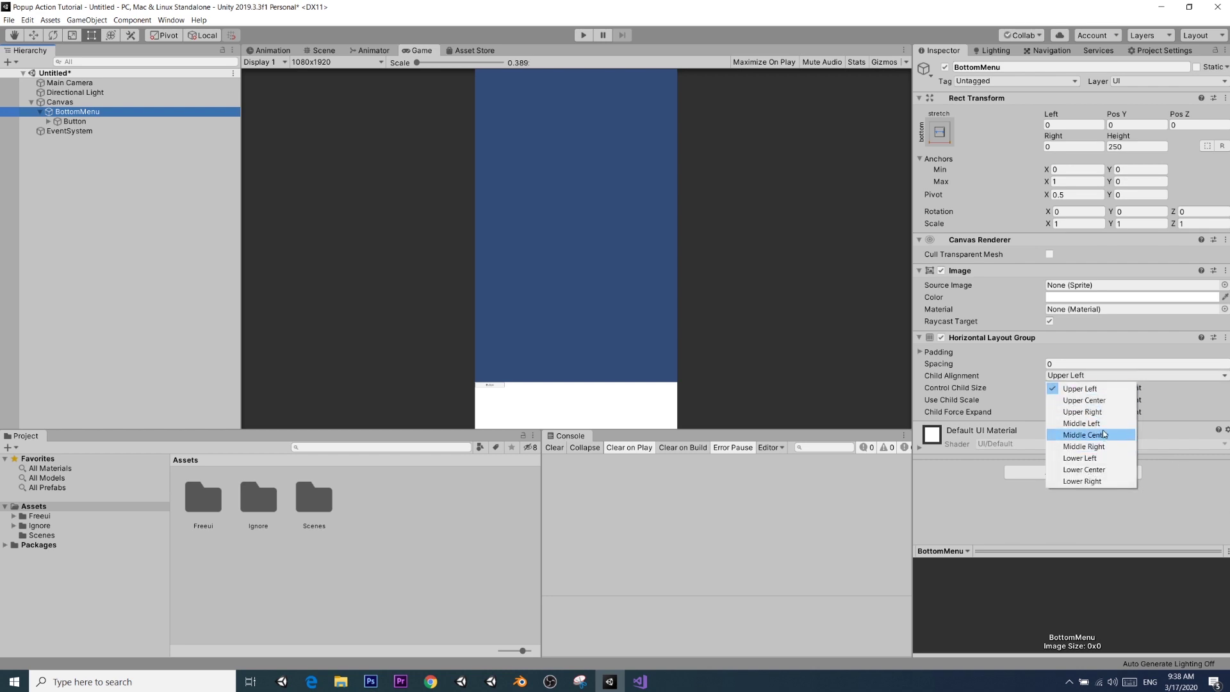
{"action": "left_click", "coordinate": [1108, 471]}
{"action": "left_click", "coordinate": [1088, 377]}
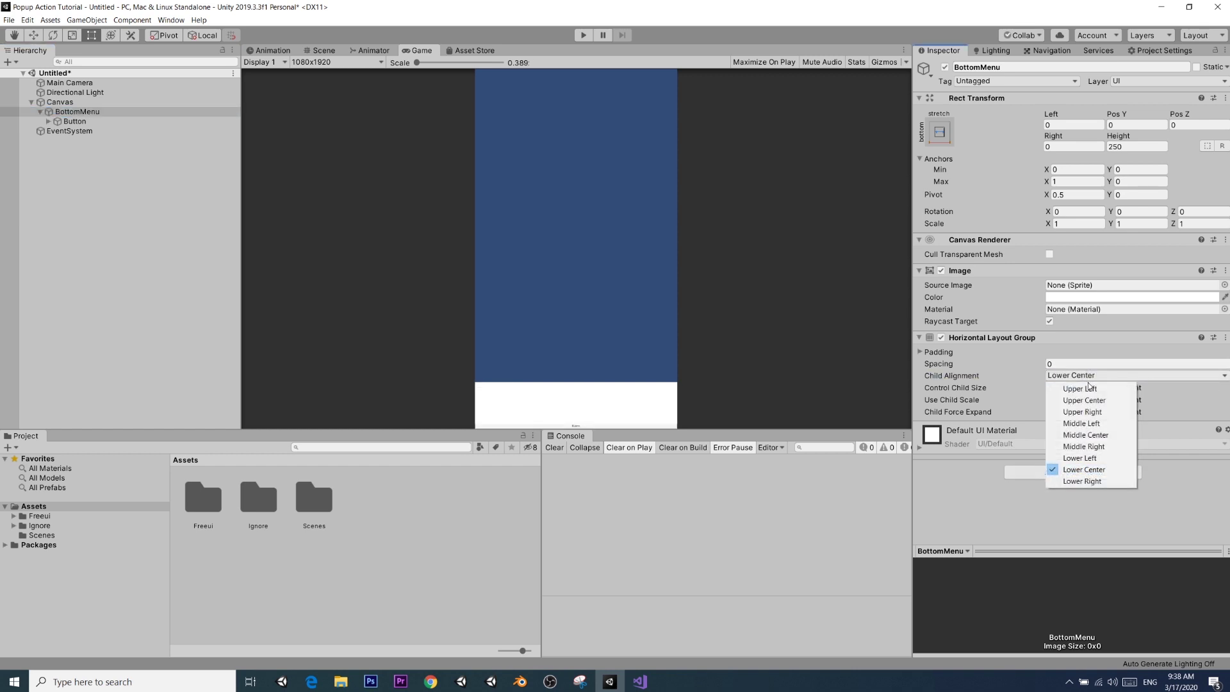
{"action": "left_click", "coordinate": [1105, 425]}
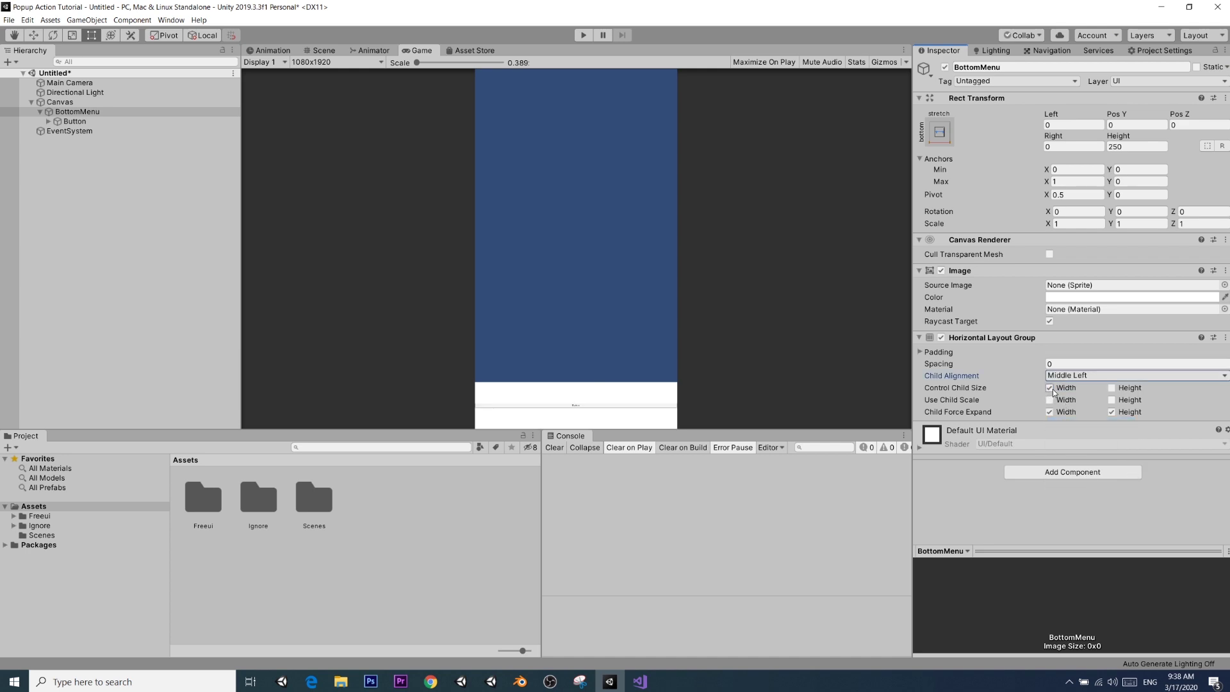
{"action": "left_click", "coordinate": [1115, 389]}
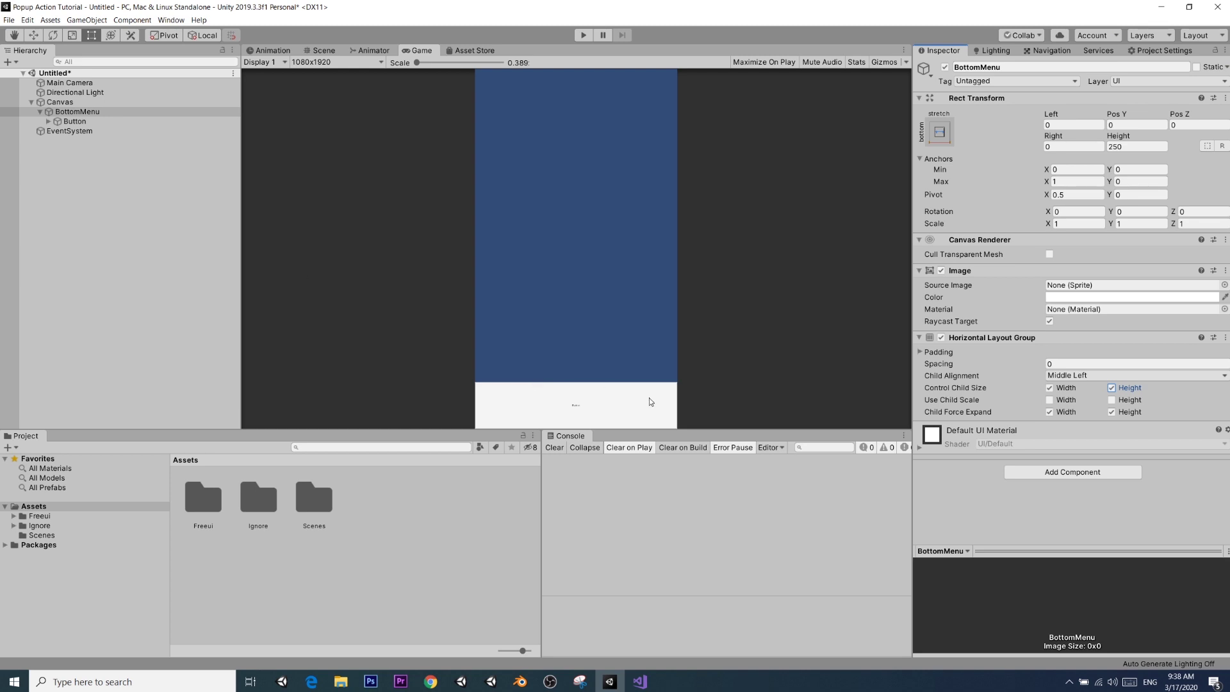
- Duplicate the Button to make three buttons in the bar
{"action": "left_click", "coordinate": [84, 122]}
{"action": "left_click", "coordinate": [75, 121]}
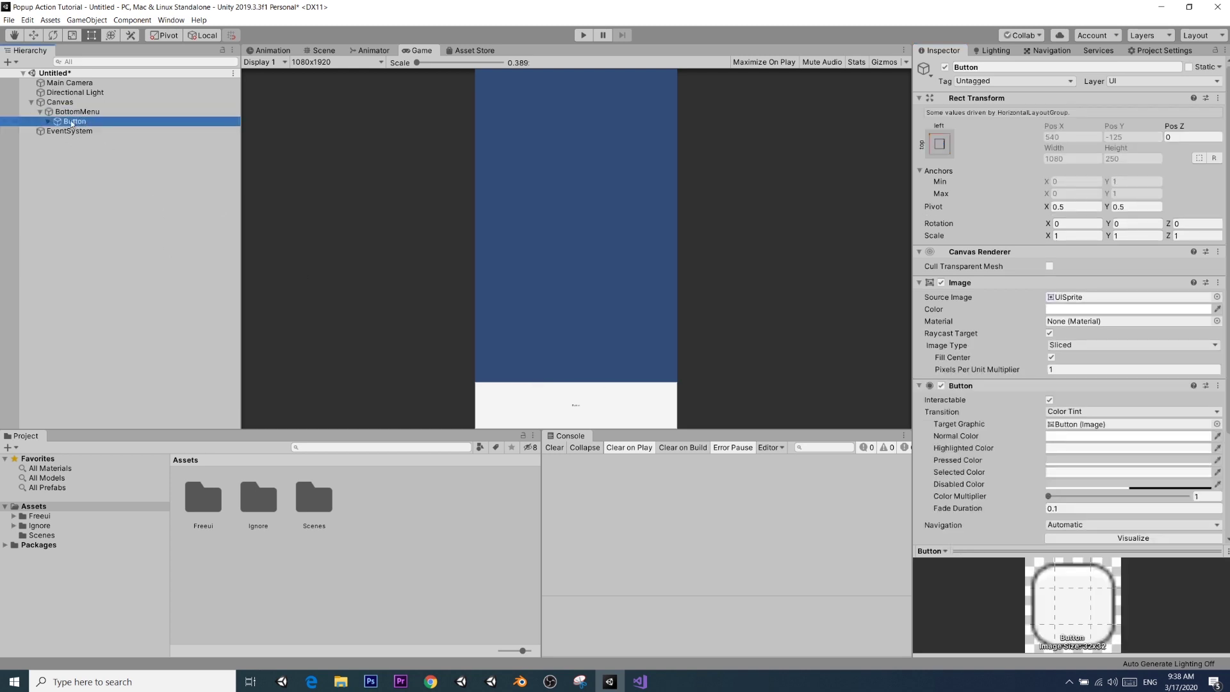
{"action": "key", "text": "ctrl+d"}
{"action": "key", "text": "ctrl+d"}
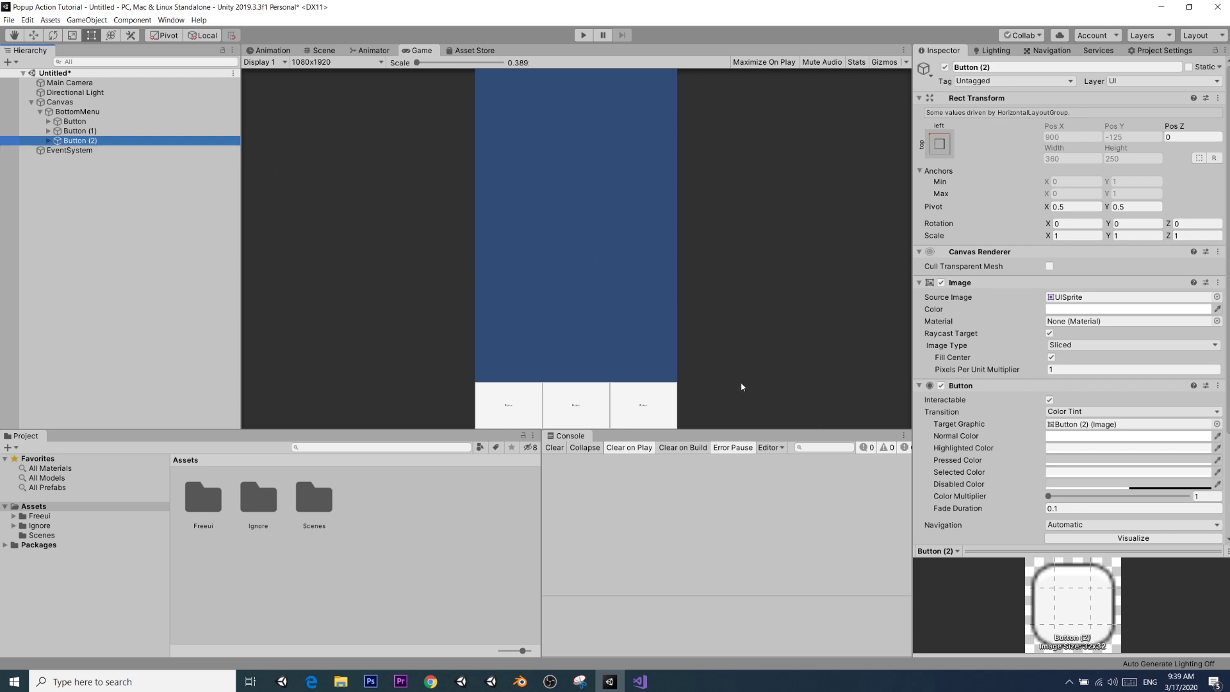
- Give Button, Button (1) and Button (2) the Outcircle sprite with Preserve Aspect on
{"action": "left_click", "coordinate": [89, 123]}
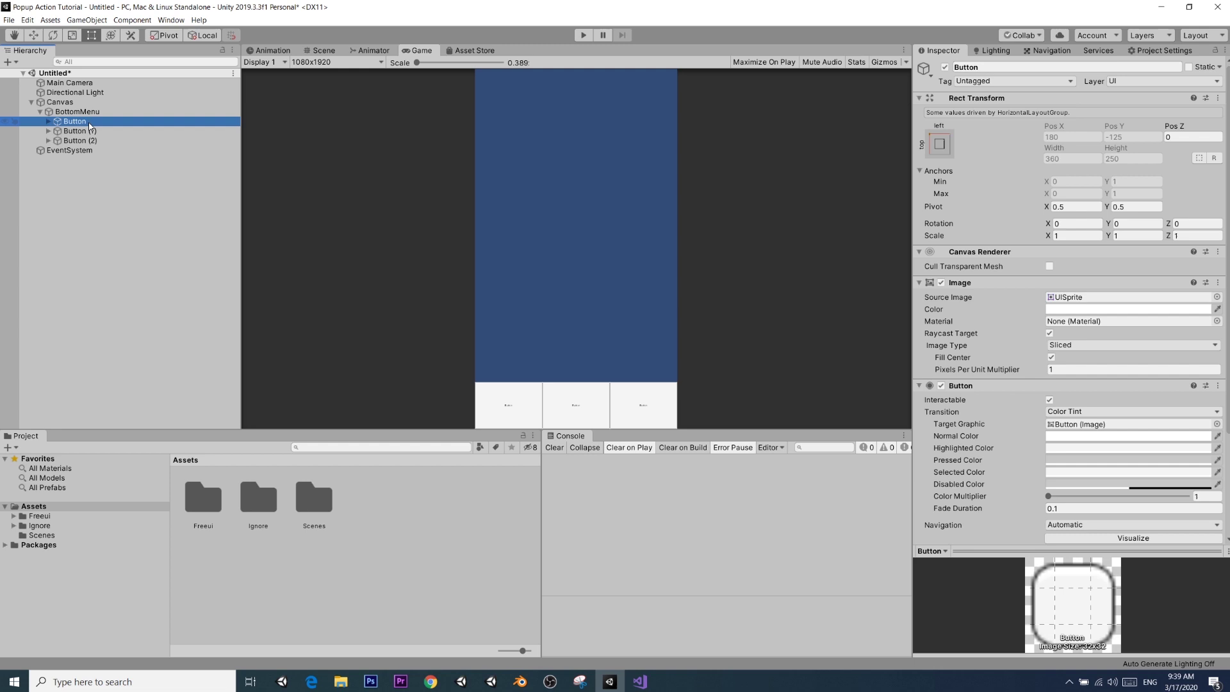
{"action": "left_click", "coordinate": [79, 131], "text": "shift"}
{"action": "left_click", "coordinate": [80, 140], "text": "shift"}
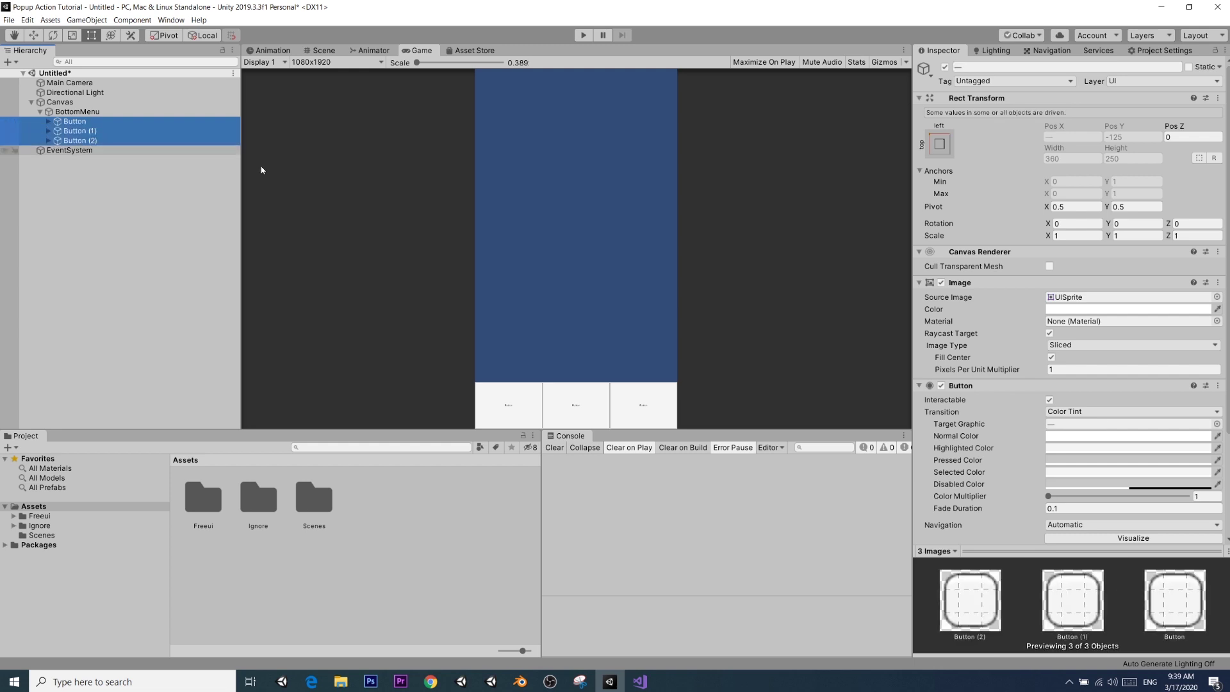
{"action": "left_click", "coordinate": [1217, 297]}
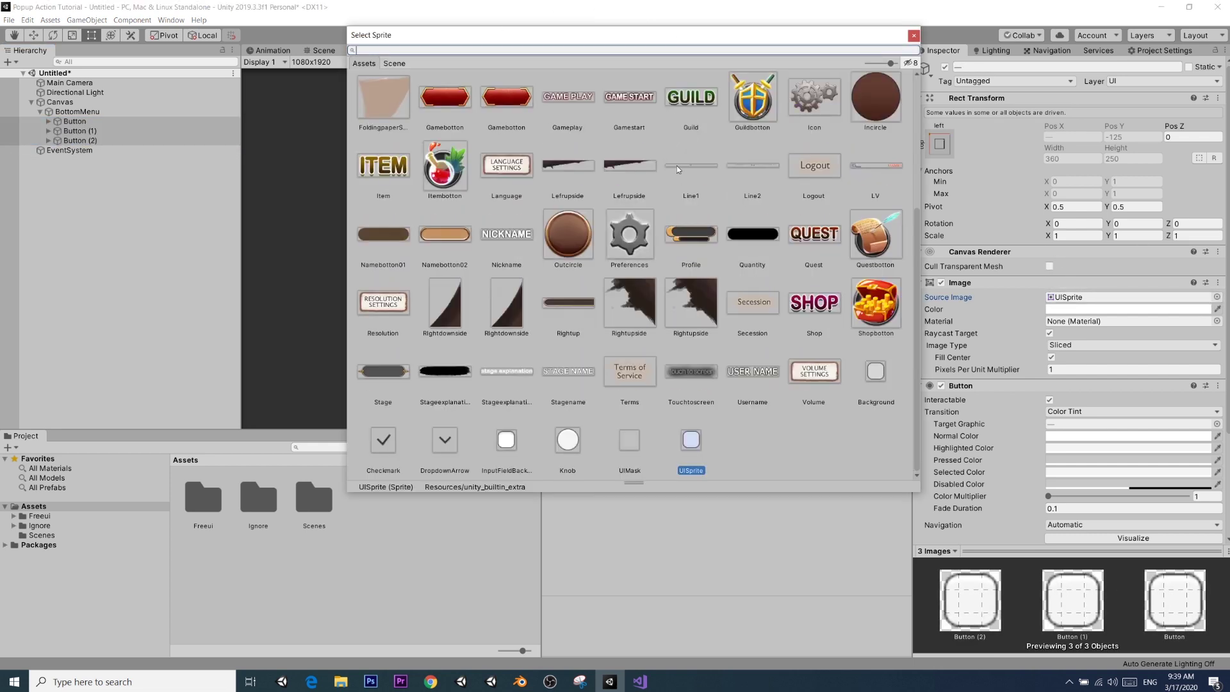
{"action": "double_click", "coordinate": [564, 248]}
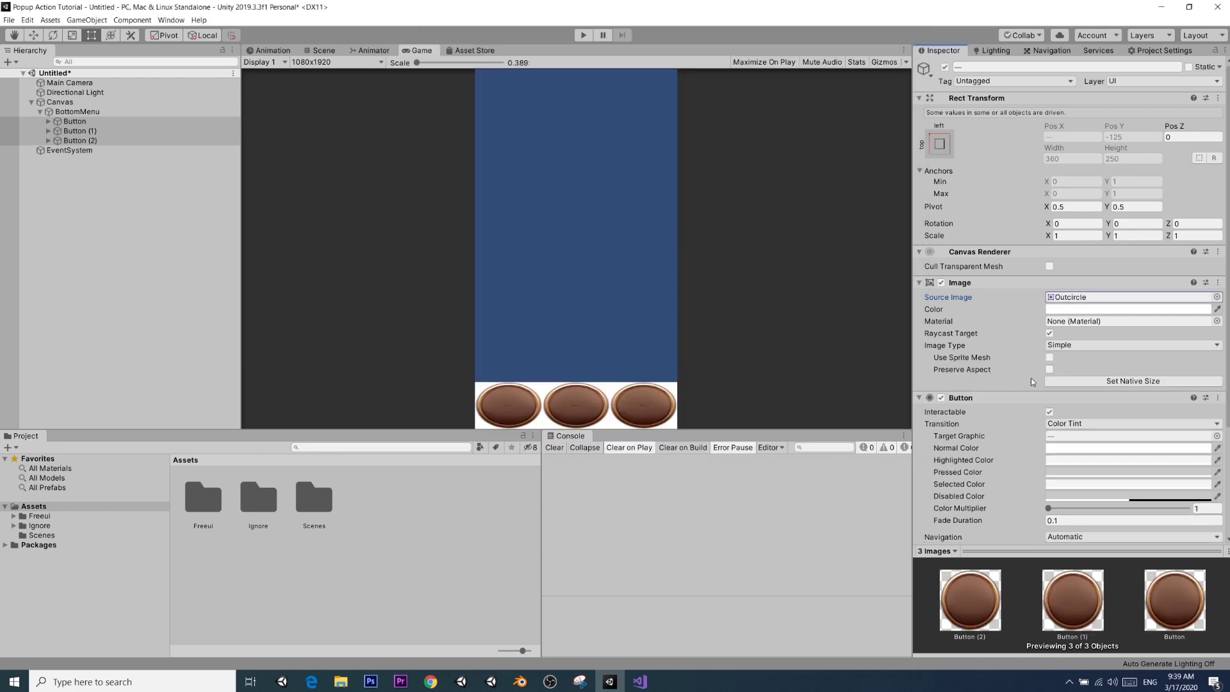
{"action": "left_click", "coordinate": [1050, 370]}
- Expand the three buttons and select all three Text labels together
{"action": "left_click", "coordinate": [56, 125]}
{"action": "left_click", "coordinate": [49, 121]}
{"action": "left_click", "coordinate": [49, 140]}
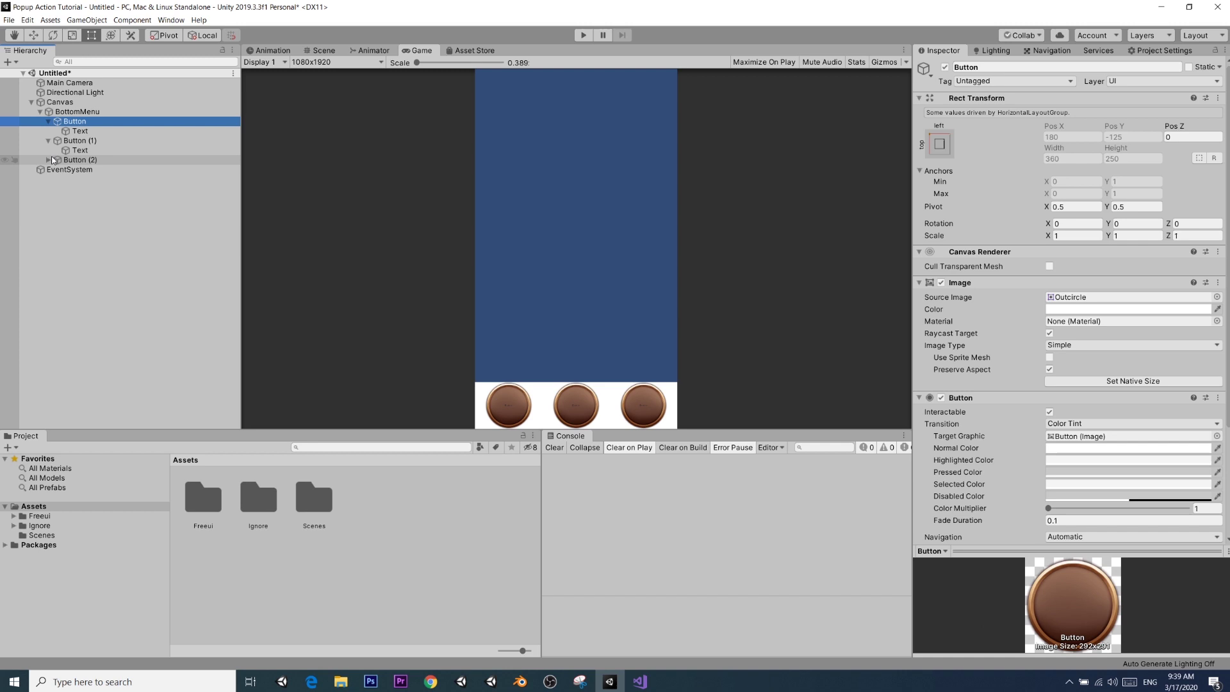
{"action": "left_click", "coordinate": [49, 160]}
{"action": "left_click", "coordinate": [80, 130]}
{"action": "left_click", "coordinate": [82, 151], "text": "ctrl"}
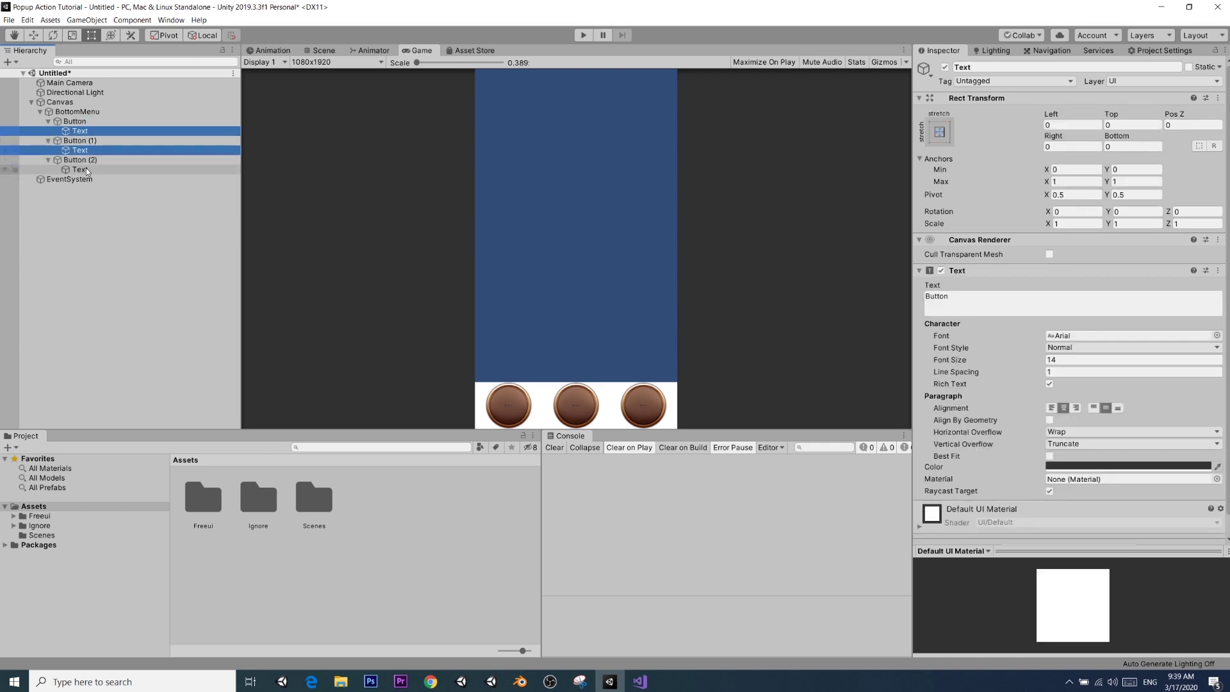
{"action": "left_click", "coordinate": [86, 168], "text": "ctrl"}
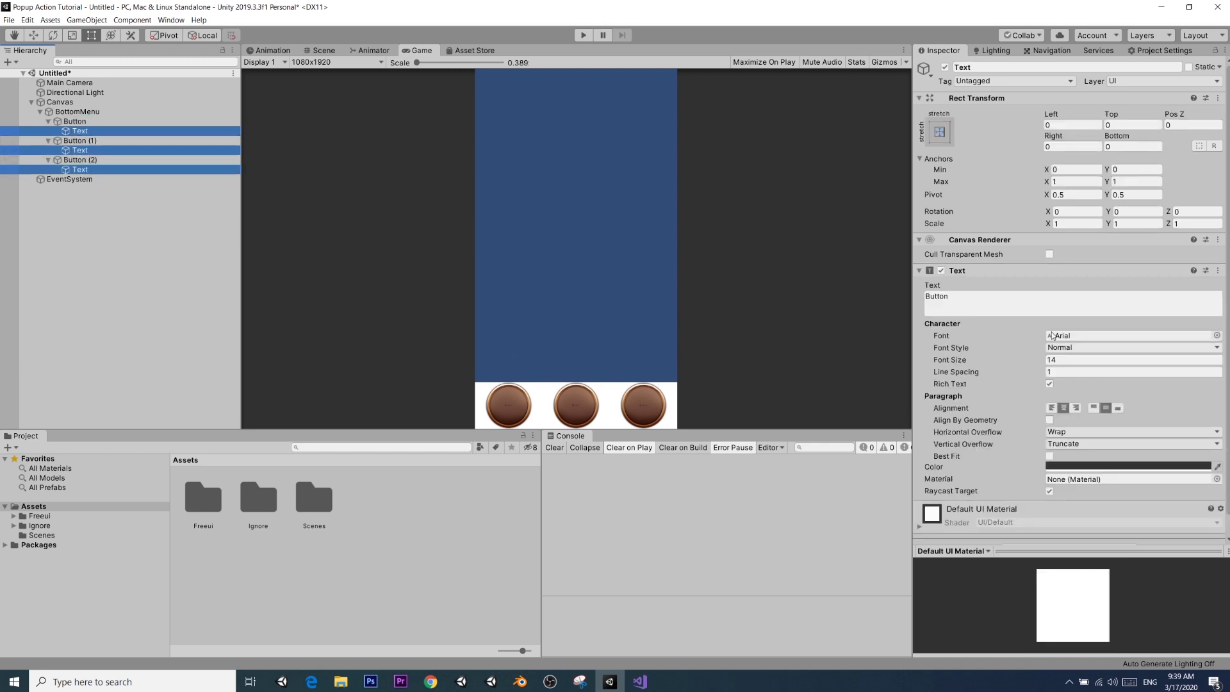
- Make the three button labels white with font size 40
{"action": "left_click", "coordinate": [938, 362]}
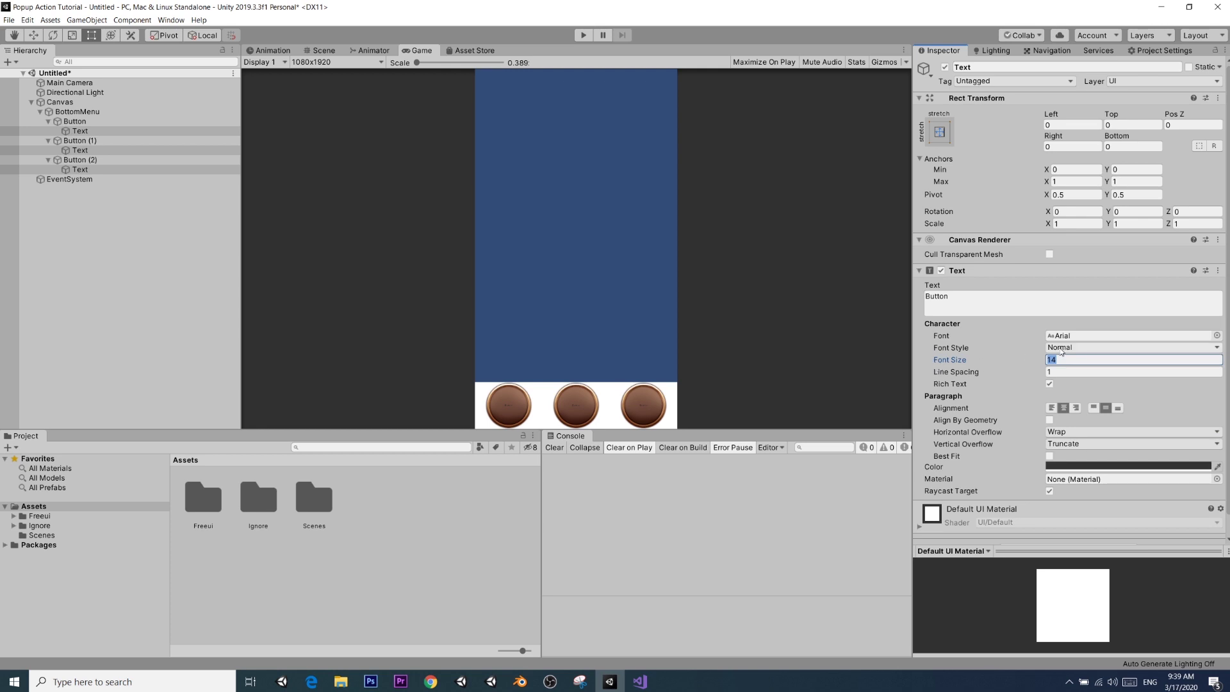
{"action": "type", "text": "300"}
{"action": "key", "text": "BackSpace"}
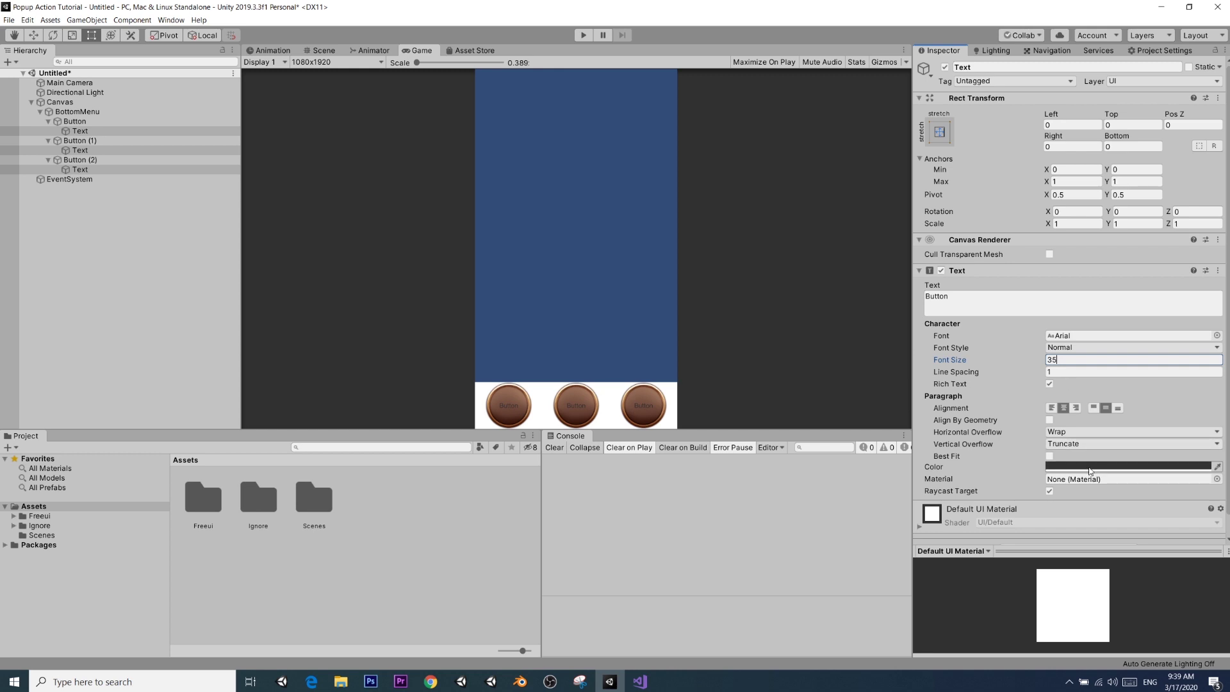
{"action": "left_click", "coordinate": [1128, 467]}
{"action": "left_click", "coordinate": [1043, 344]}
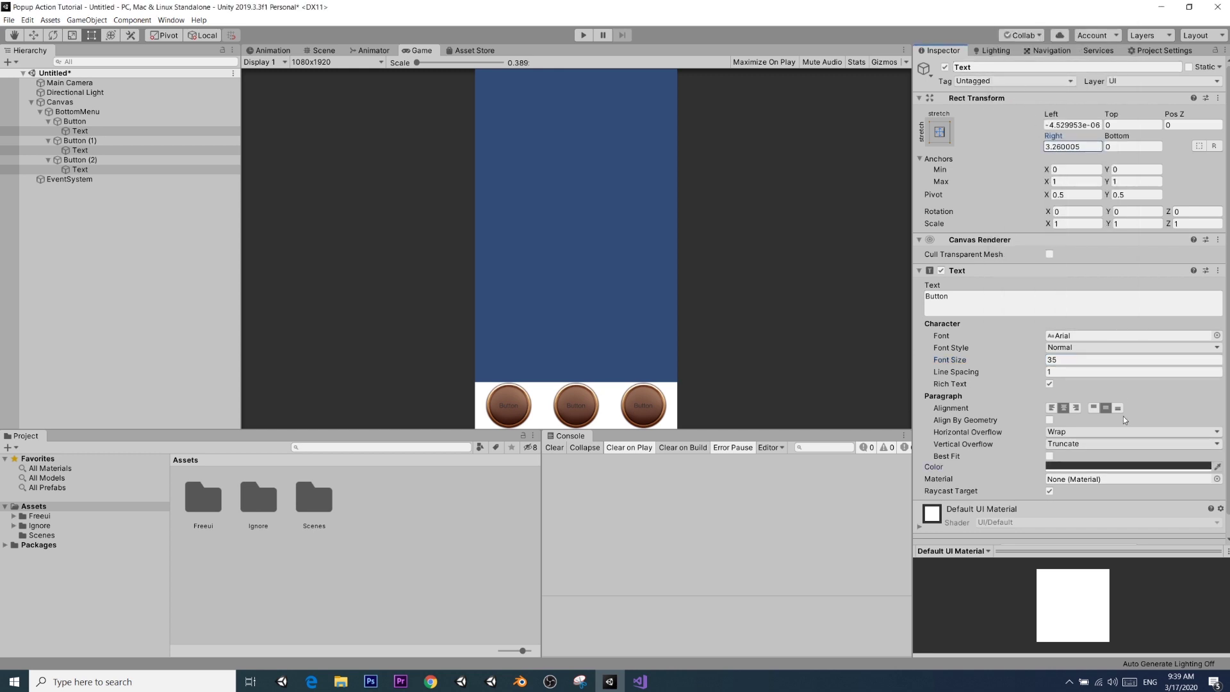
{"action": "left_click", "coordinate": [1090, 469]}
{"action": "left_click_drag", "start_coordinate": [1030, 151], "coordinate": [1019, 93]}
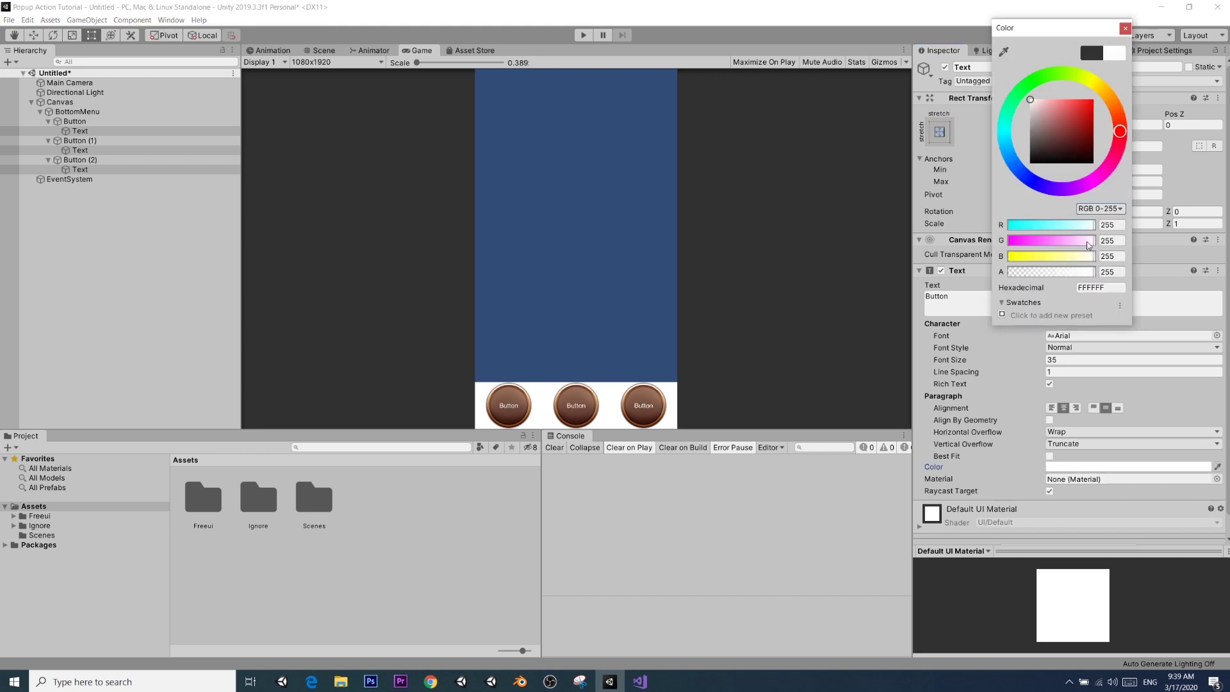
{"action": "left_click", "coordinate": [1126, 28]}
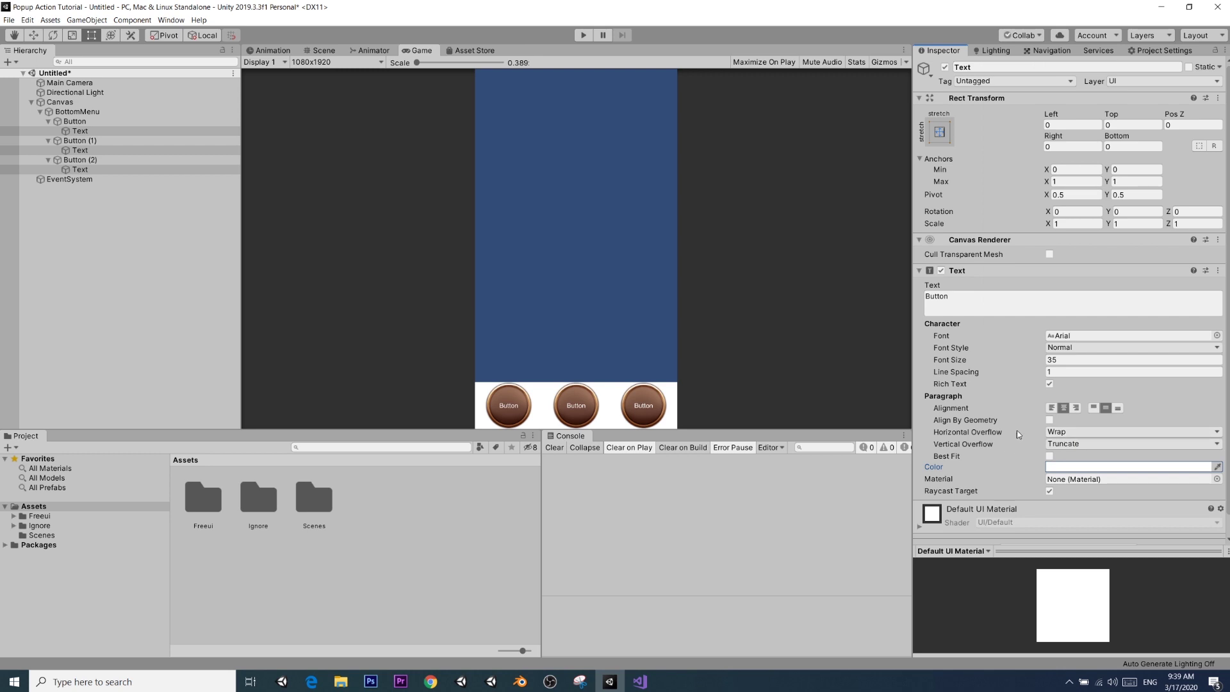
{"action": "left_click", "coordinate": [1063, 360]}
{"action": "type", "text": "40"}
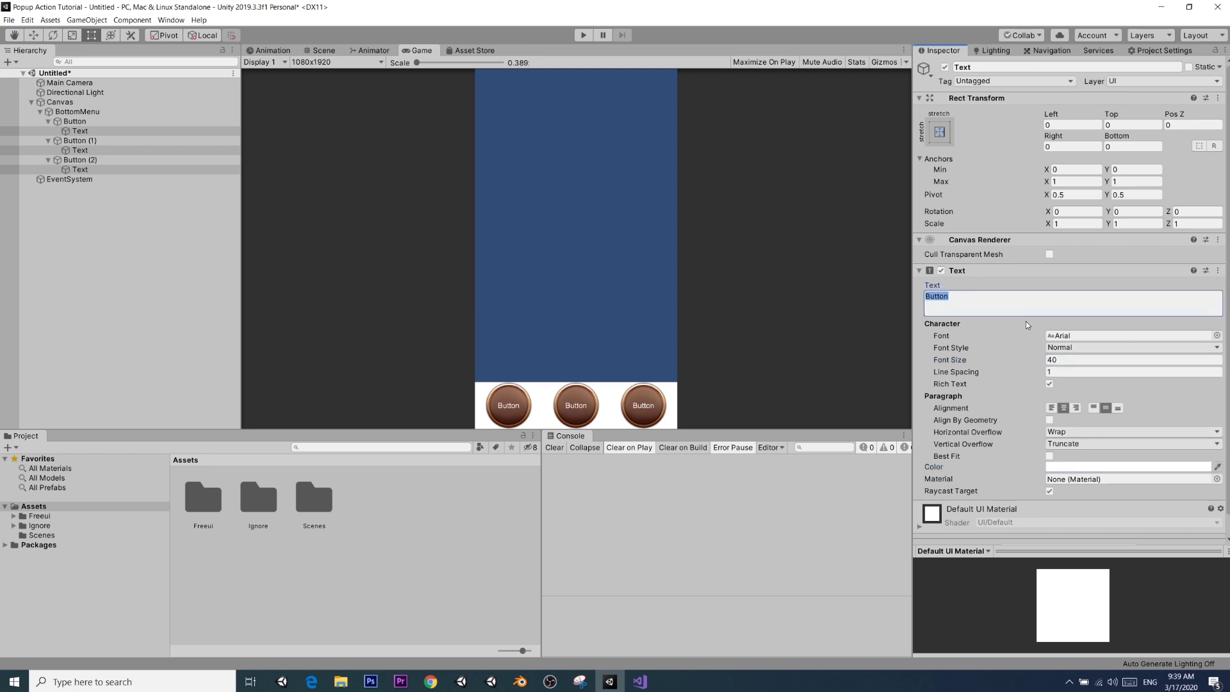
- Change the first button's label to 'Change' and 'Color' on two lines
{"action": "left_click", "coordinate": [109, 141]}
{"action": "key", "text": "Up"}
{"action": "left_click", "coordinate": [964, 293]}
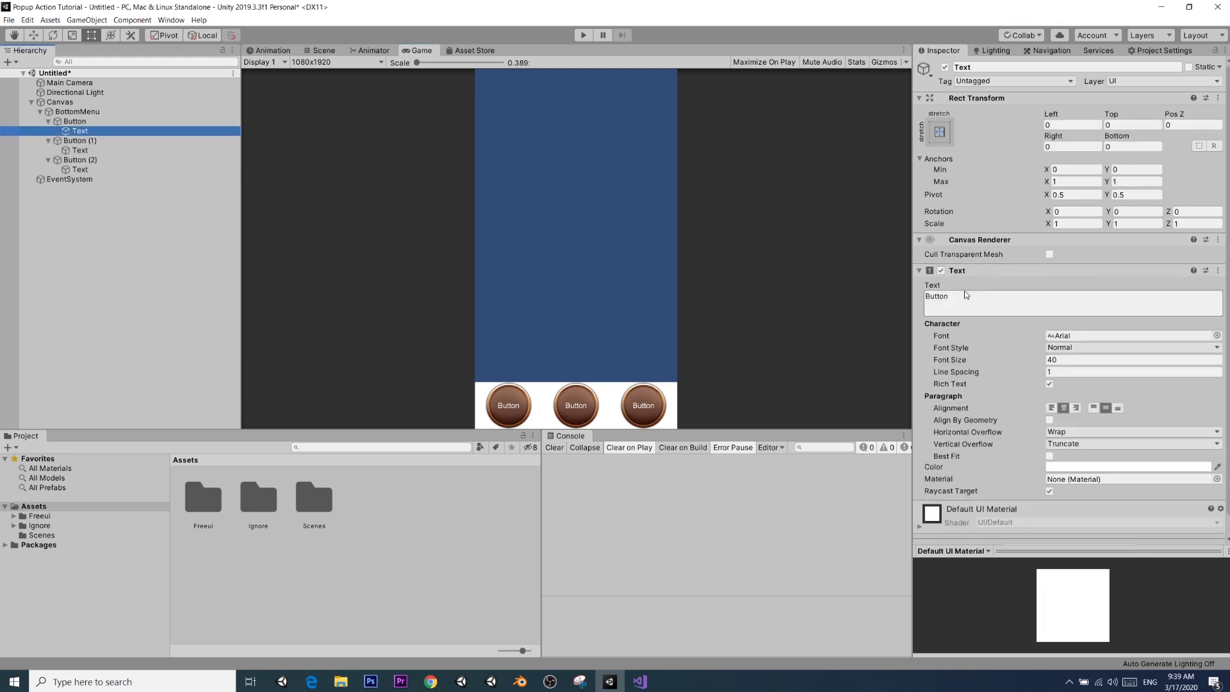
{"action": "double_click", "coordinate": [964, 295]}
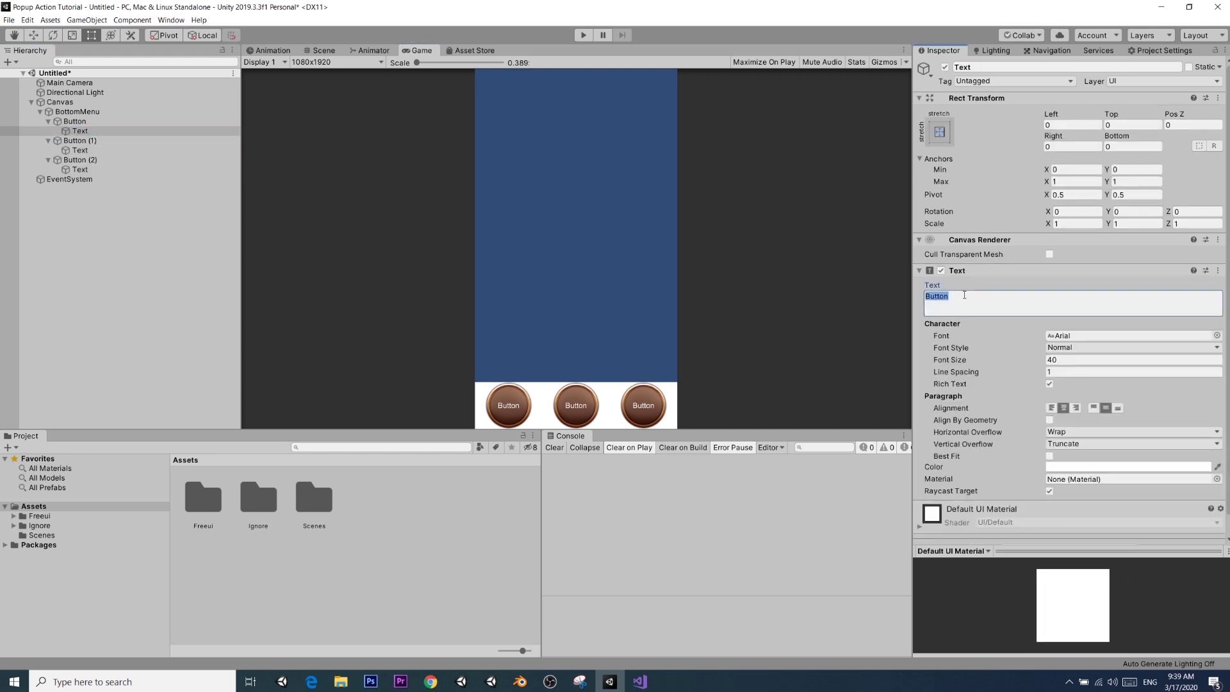
{"action": "type", "text": "Change"}
{"action": "key", "text": "Return"}
{"action": "type", "text": "Color"}
- Relabel the middle button 'Quit', then clear the selection
{"action": "left_click", "coordinate": [75, 150]}
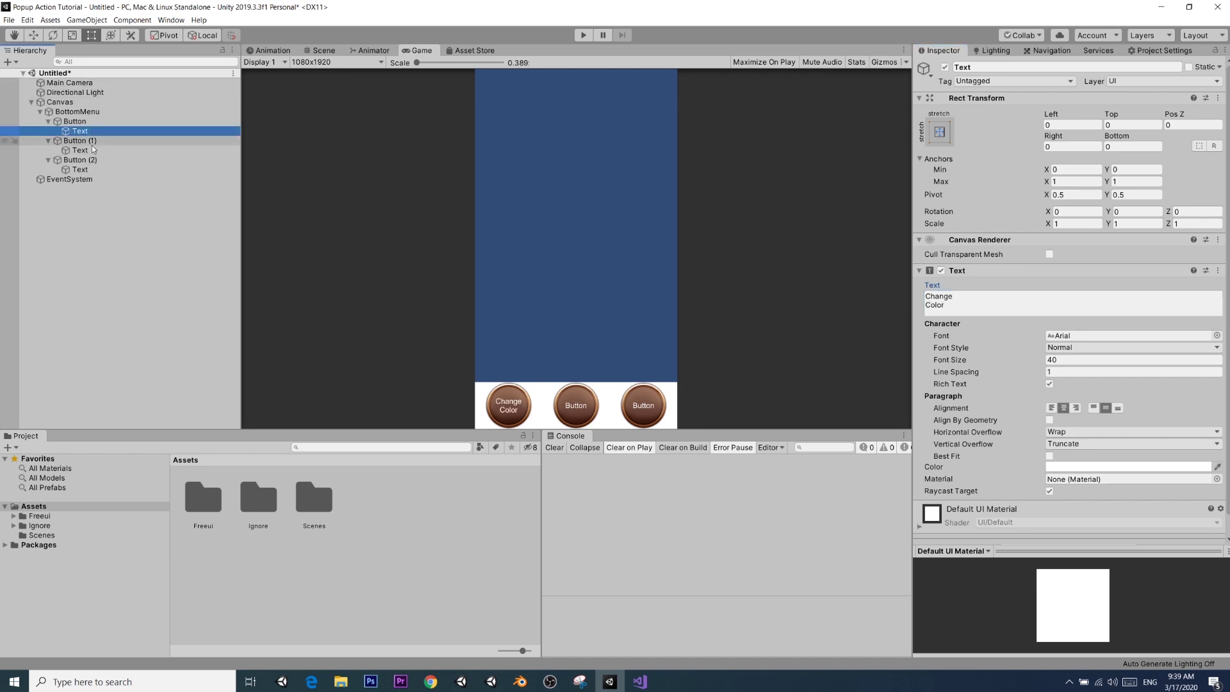
{"action": "left_click", "coordinate": [935, 300]}
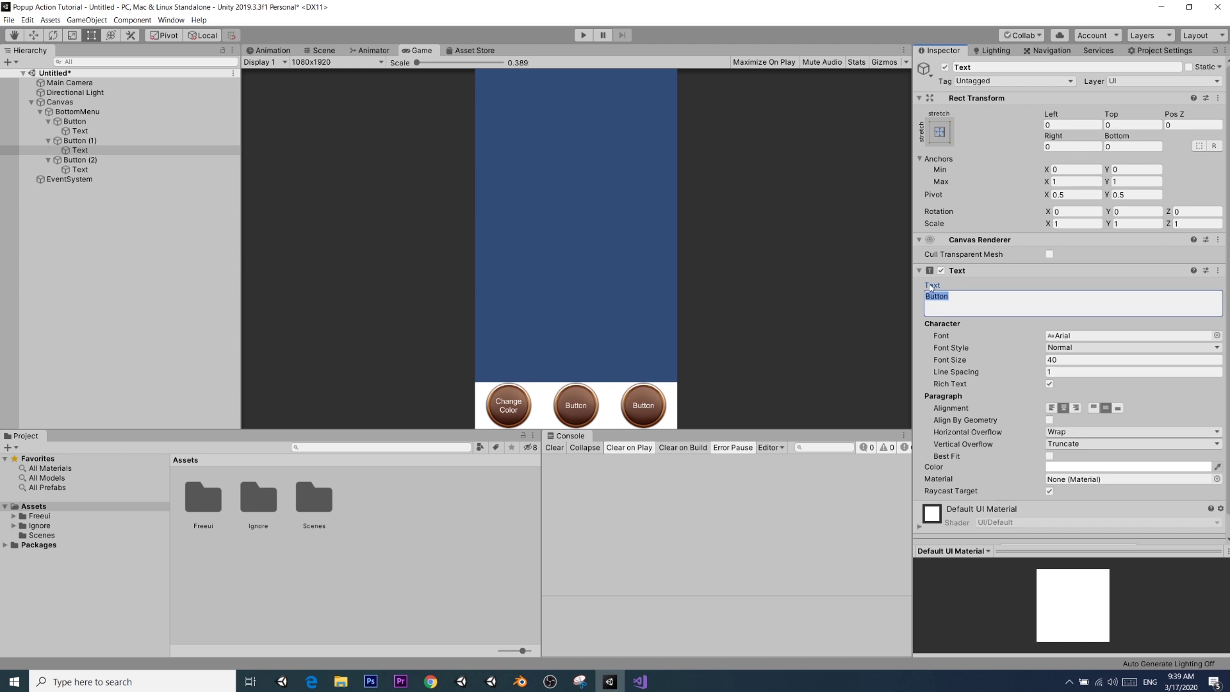
{"action": "type", "text": "Quit"}
{"action": "left_click", "coordinate": [59, 235]}
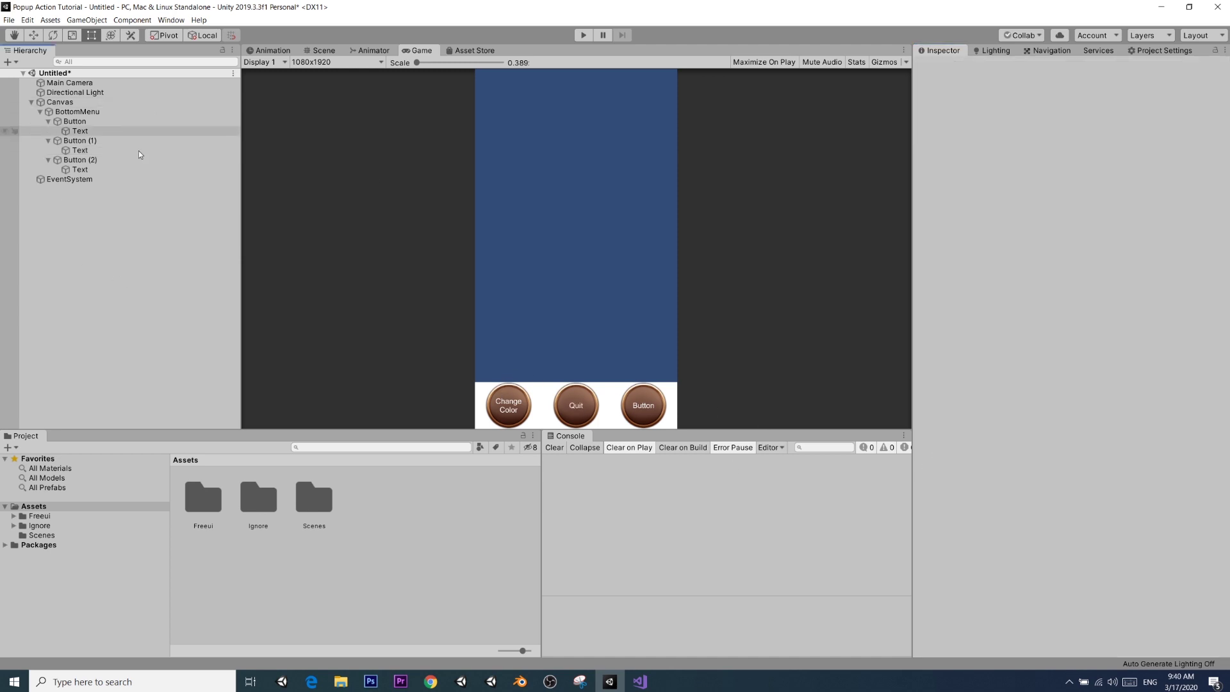
{"action": "left_click", "coordinate": [139, 169]}
{"action": "key", "text": "Up"}
{"action": "key", "text": "Up"}
{"action": "key", "text": "Up"}
{"action": "key", "text": "Up"}
{"action": "key", "text": "Up"}
{"action": "key", "text": "Up"}
{"action": "key", "text": "Up"}
{"action": "left_click", "coordinate": [143, 291]}
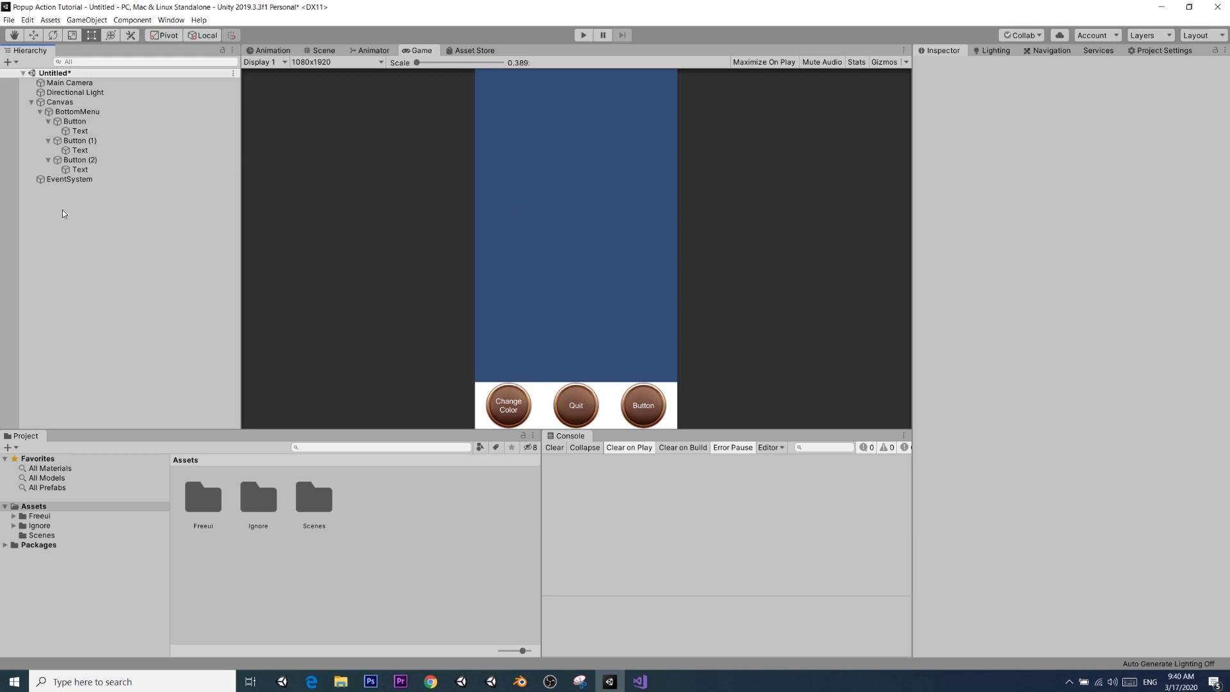
- Add a new Image under the Canvas, stretched to fill the whole canvas
{"action": "left_click", "coordinate": [39, 112]}
{"action": "left_click", "coordinate": [61, 102]}
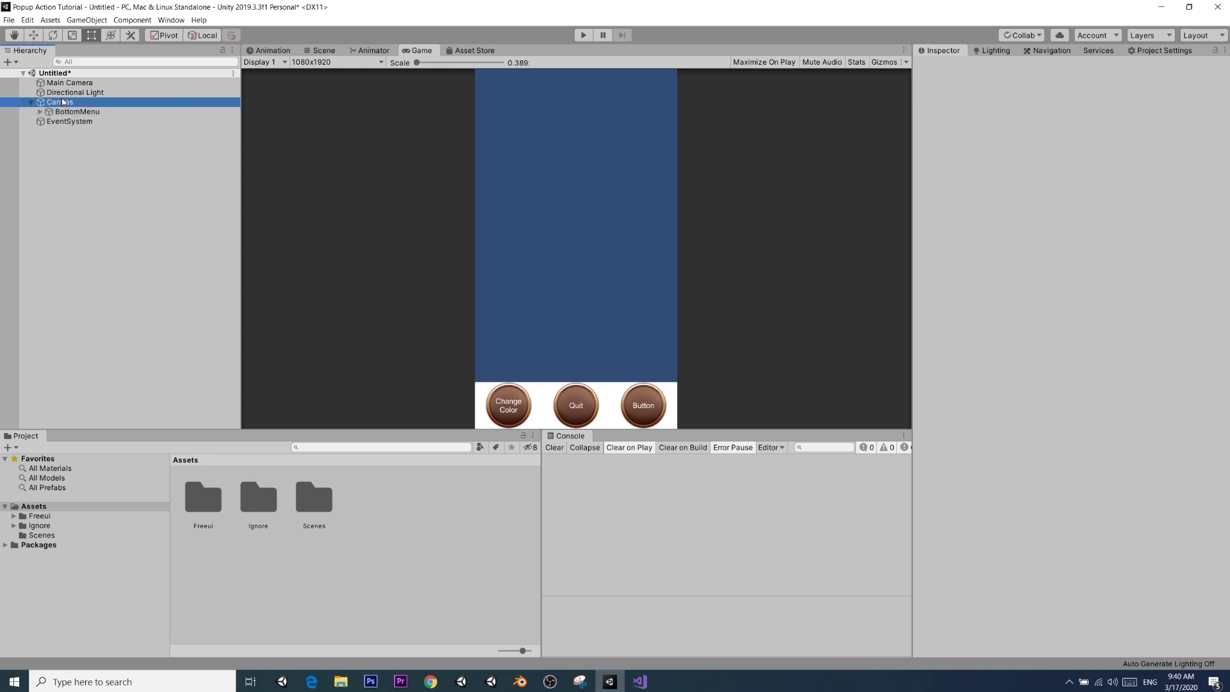
{"action": "right_click", "coordinate": [60, 102]}
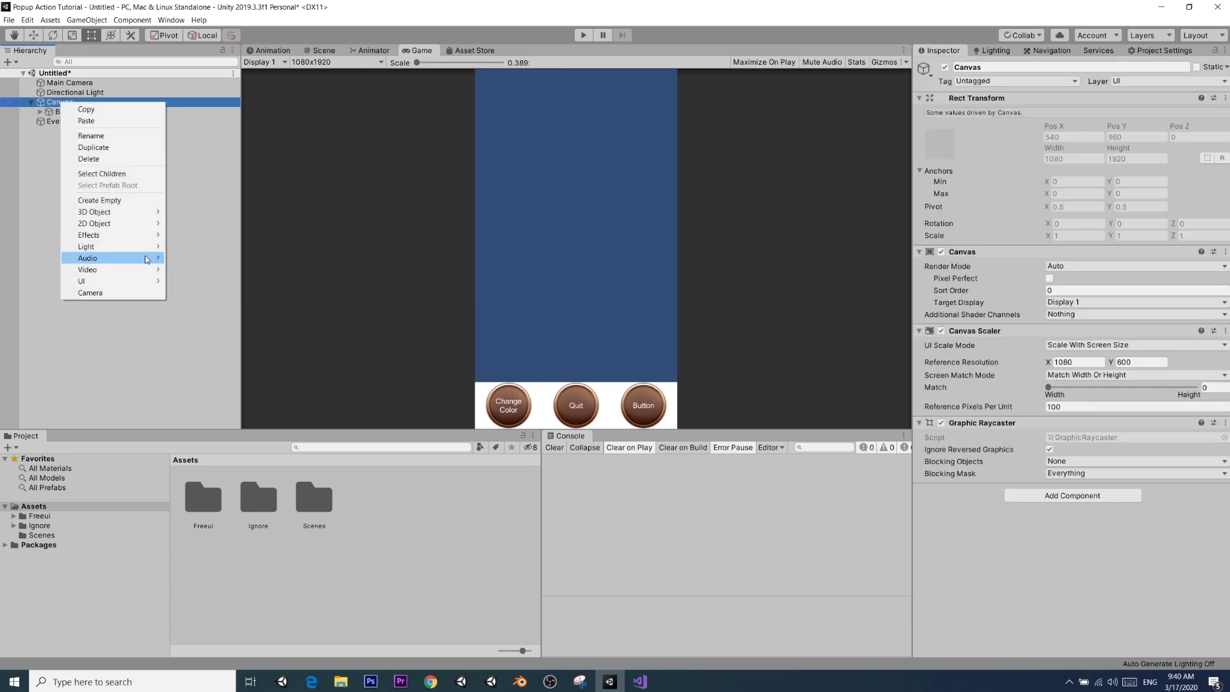
{"action": "mouse_move", "coordinate": [134, 282]}
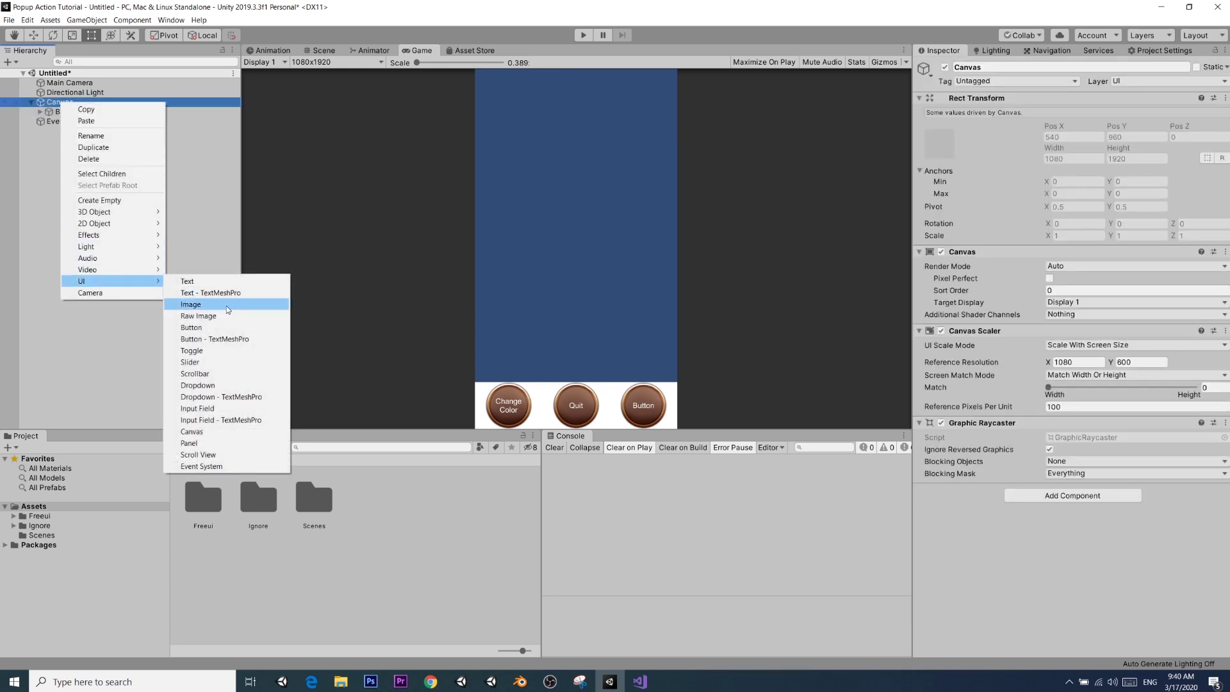
{"action": "left_click", "coordinate": [227, 309]}
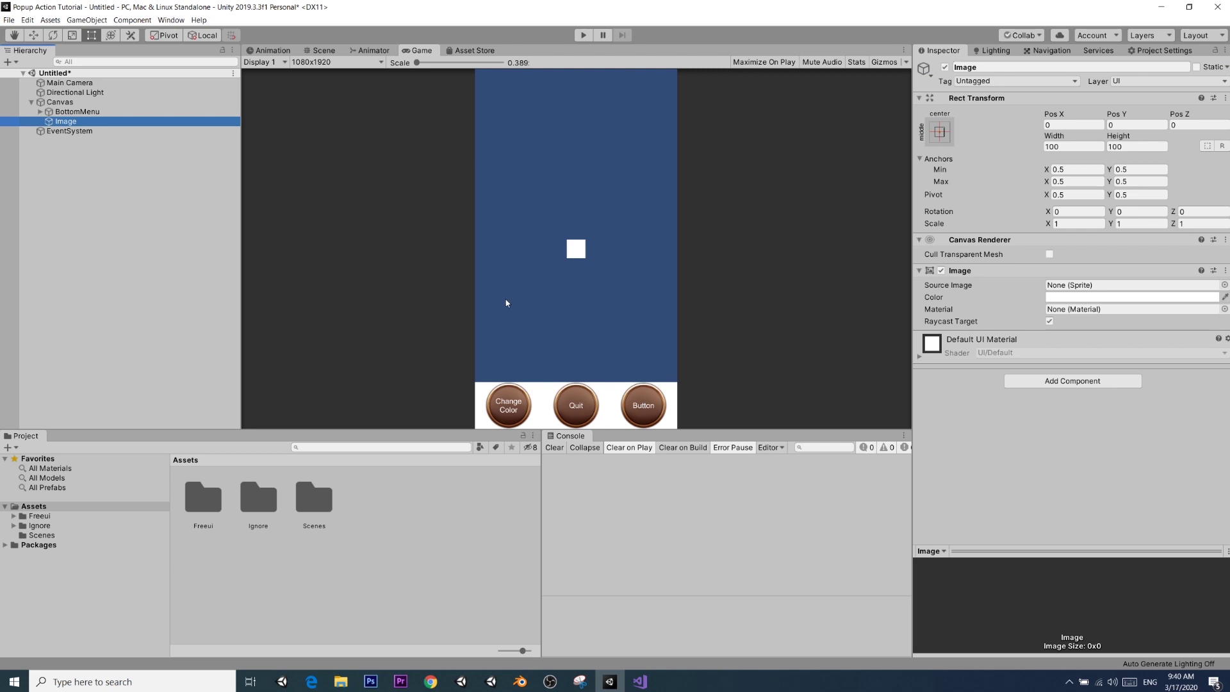
{"action": "left_click", "coordinate": [950, 133]}
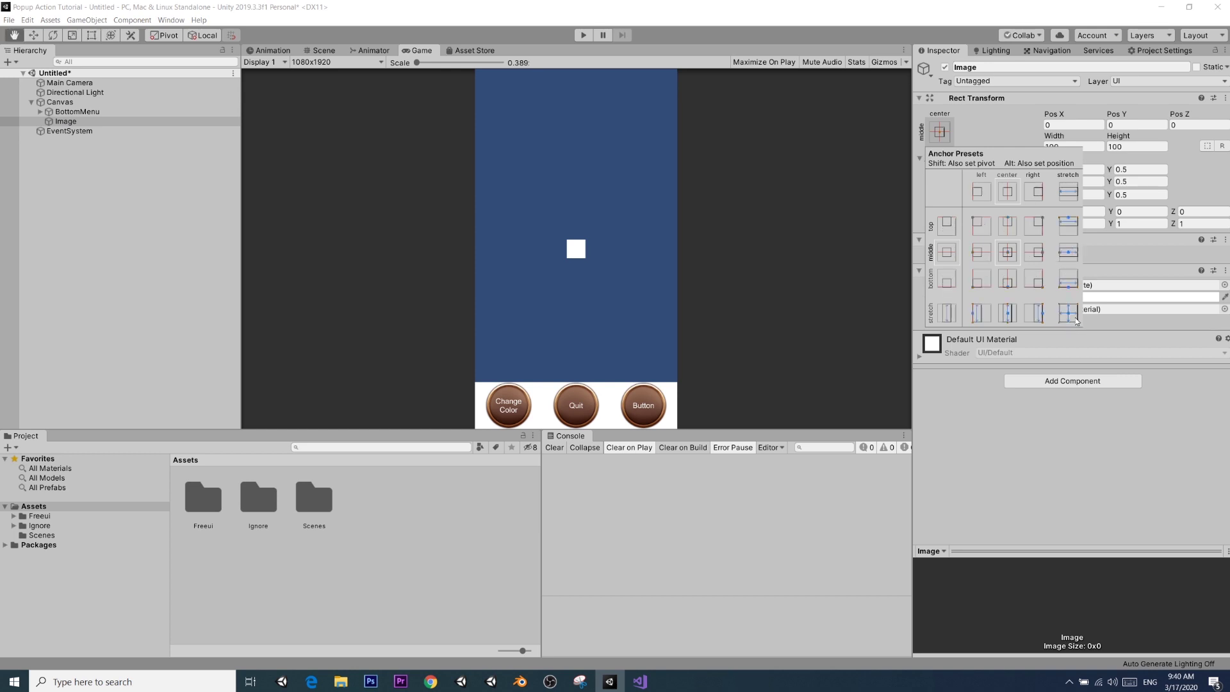
{"action": "left_click", "coordinate": [1076, 319], "text": "alt+shift"}
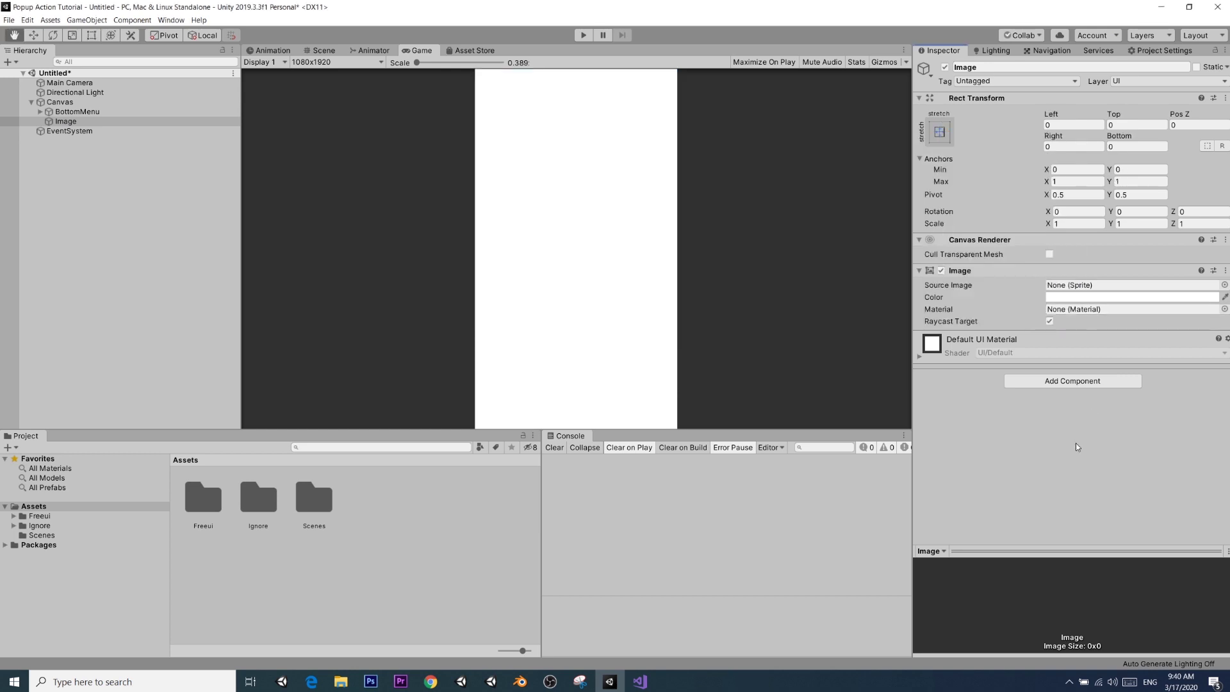
- Tint the full-screen image black at alpha 56 and rename it Popup
{"action": "left_click", "coordinate": [1082, 298]}
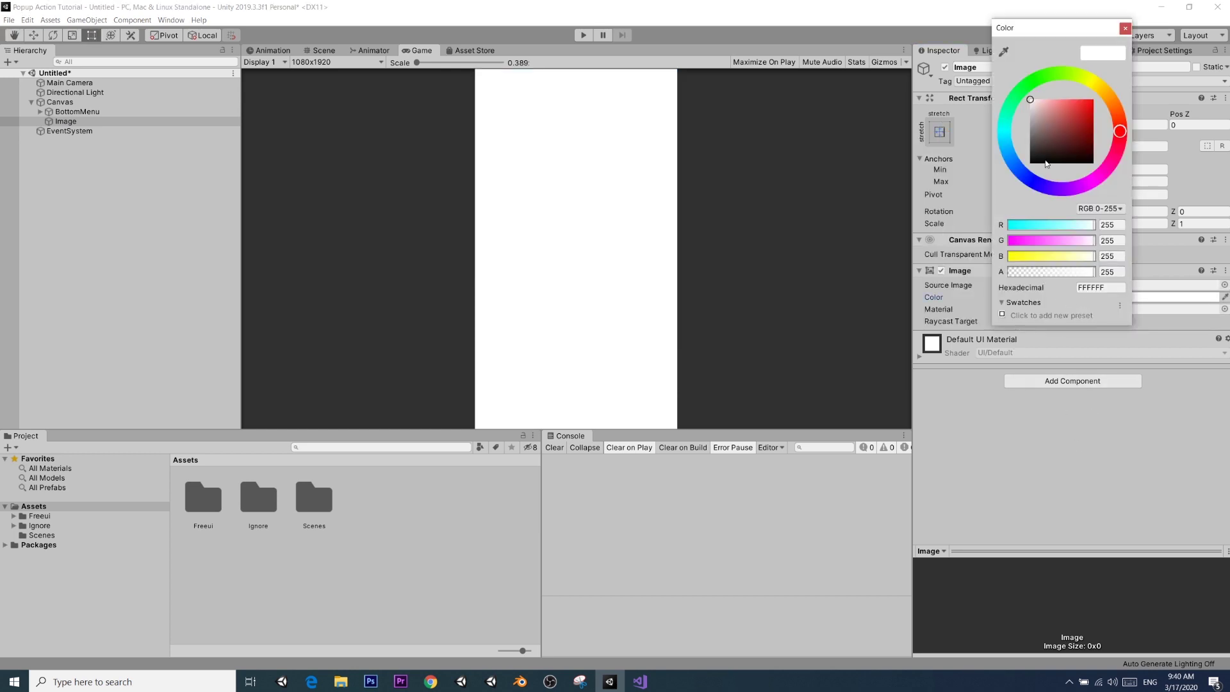
{"action": "left_click_drag", "start_coordinate": [1047, 164], "coordinate": [998, 176]}
{"action": "left_click_drag", "start_coordinate": [1093, 272], "coordinate": [1009, 272]}
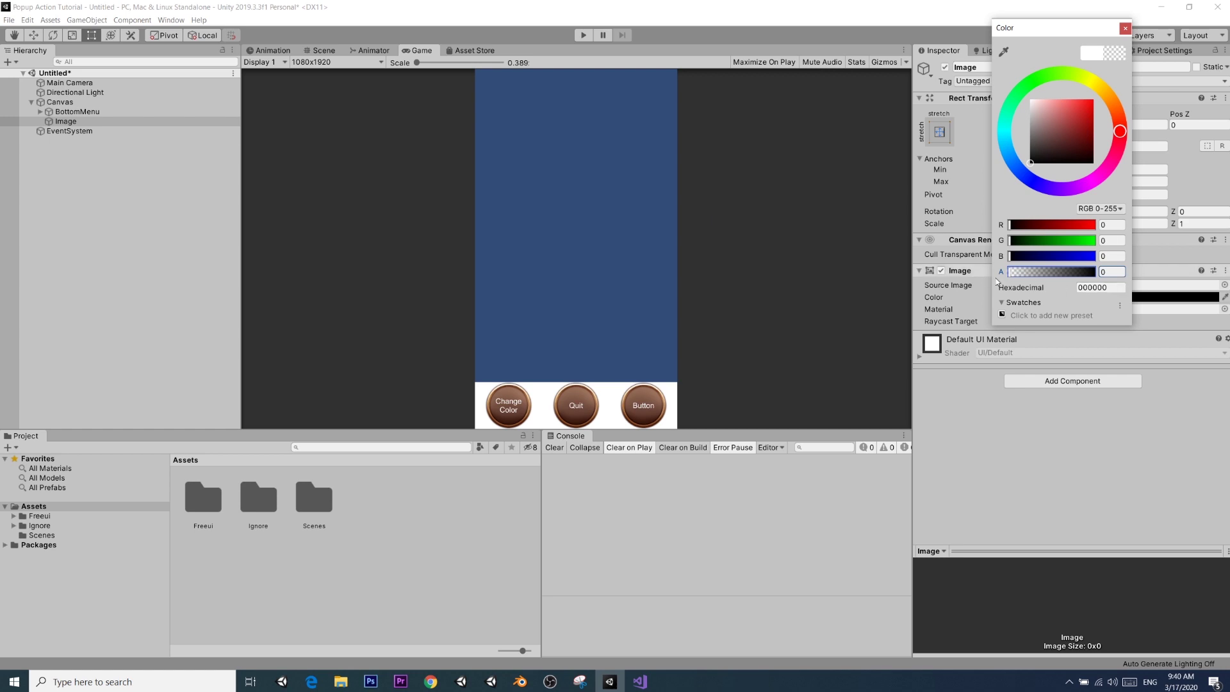
{"action": "left_click_drag", "start_coordinate": [1013, 271], "coordinate": [1029, 272]}
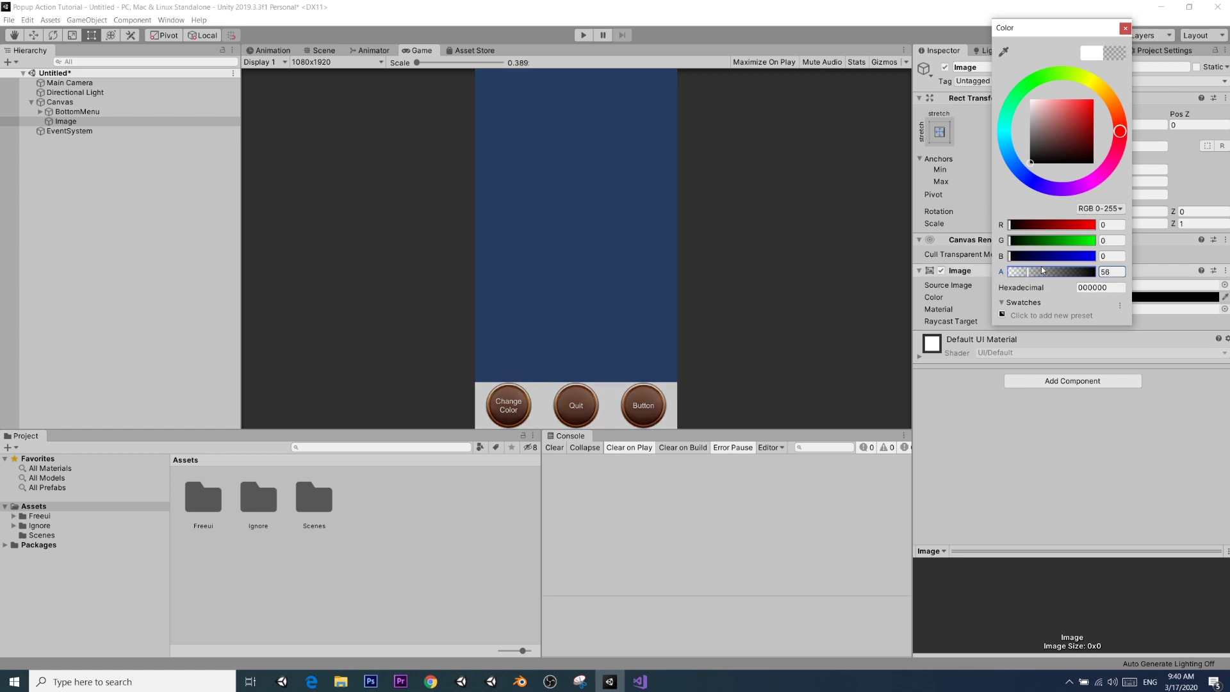
{"action": "left_click", "coordinate": [1126, 29]}
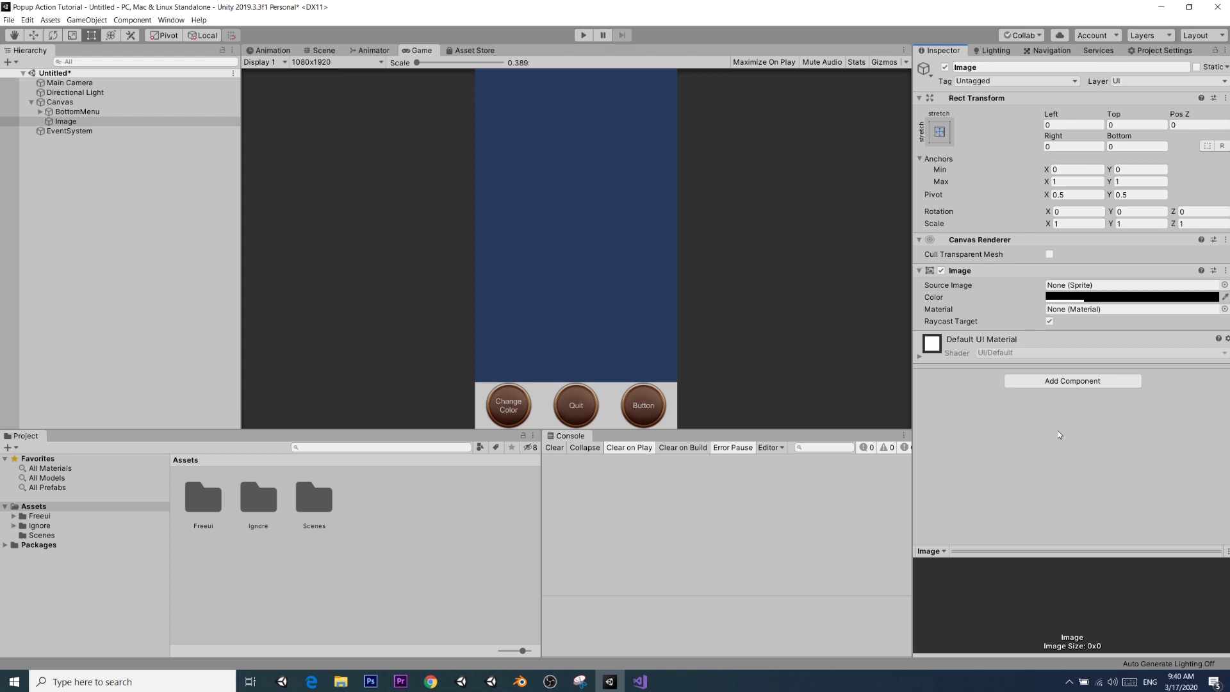
{"action": "key", "text": "F2"}
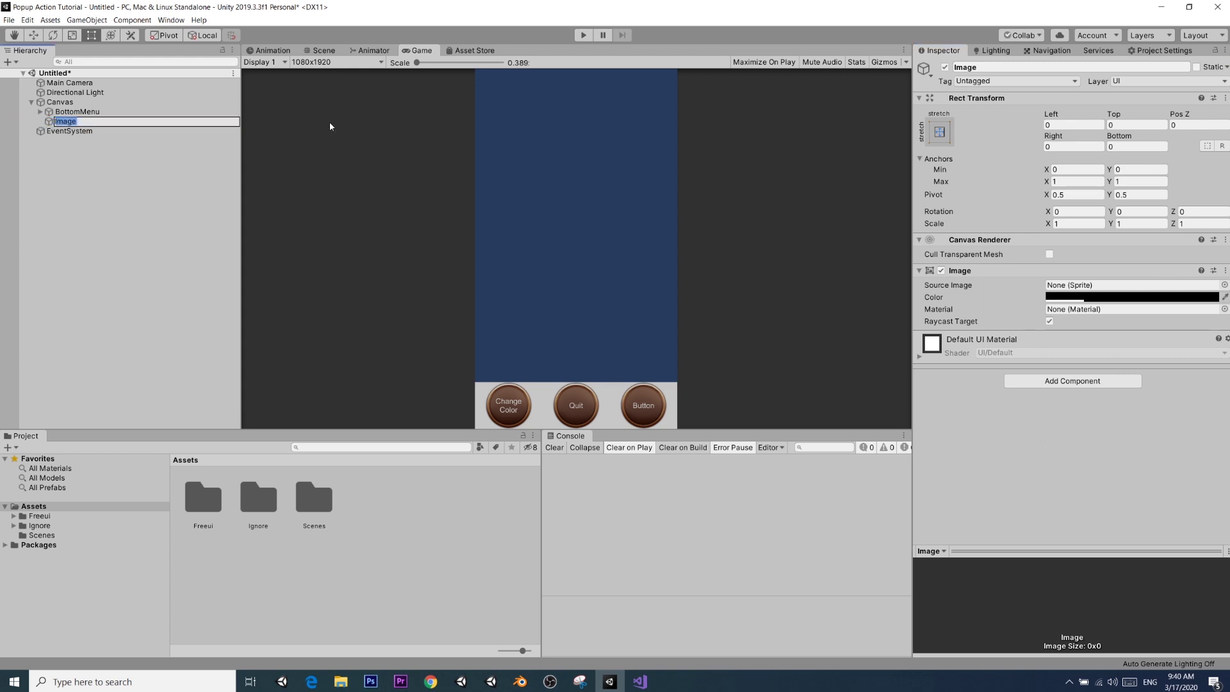
{"action": "type", "text": "Popupp"}
- Add an Image inside Popup and give it the Back sprite
{"action": "left_click", "coordinate": [184, 236]}
{"action": "left_click", "coordinate": [63, 123]}
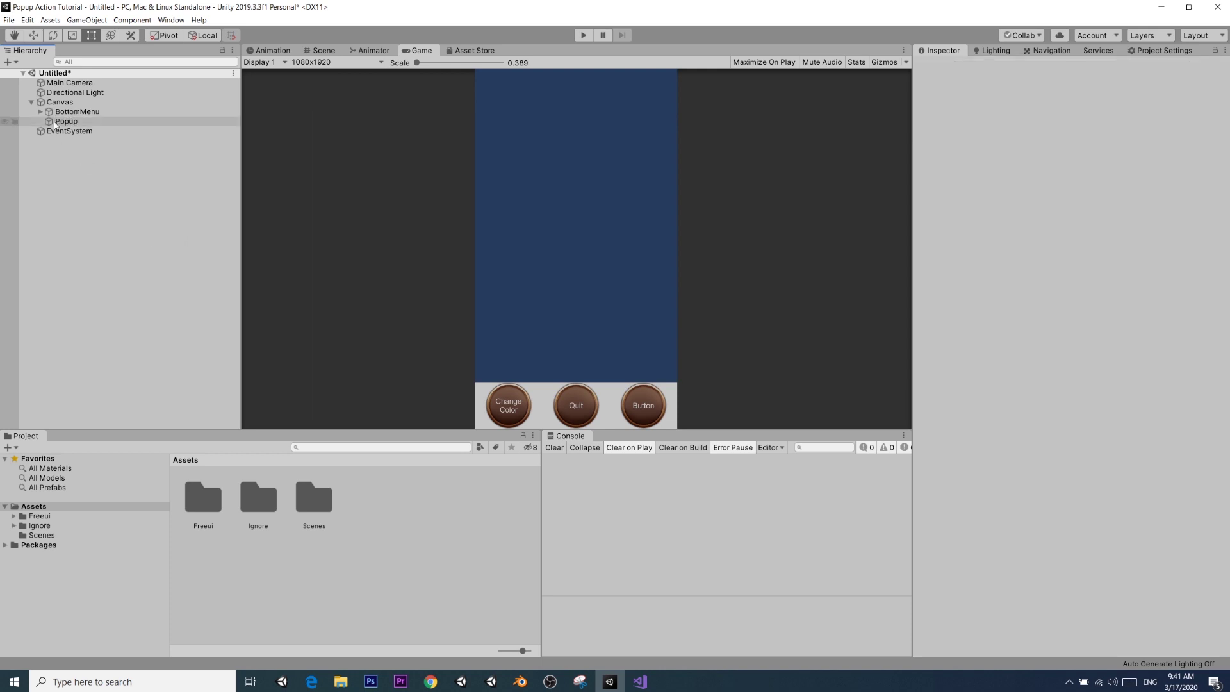
{"action": "right_click", "coordinate": [128, 125]}
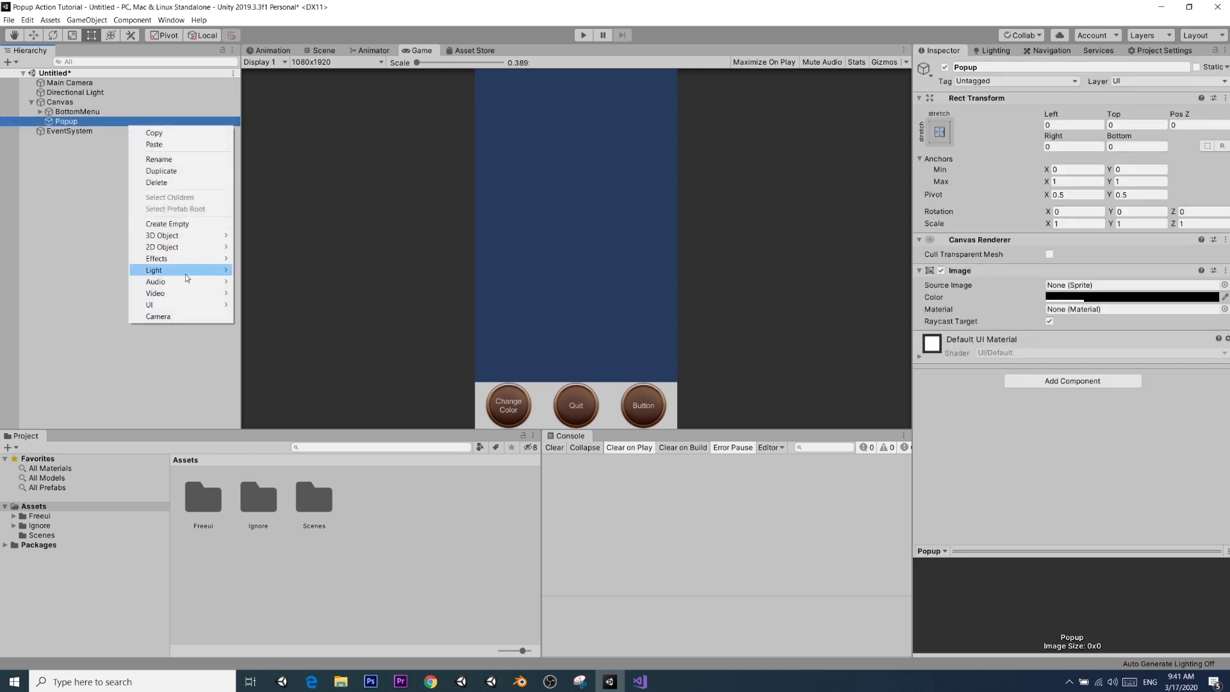
{"action": "mouse_move", "coordinate": [190, 306]}
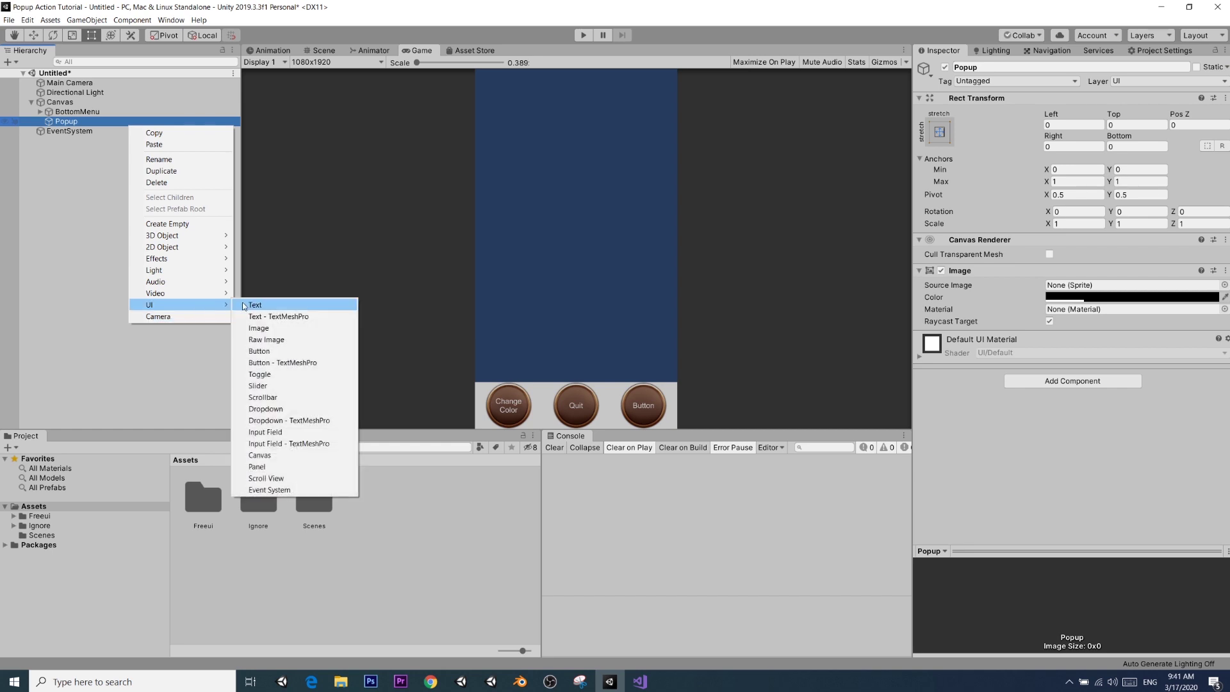
{"action": "left_click", "coordinate": [282, 331]}
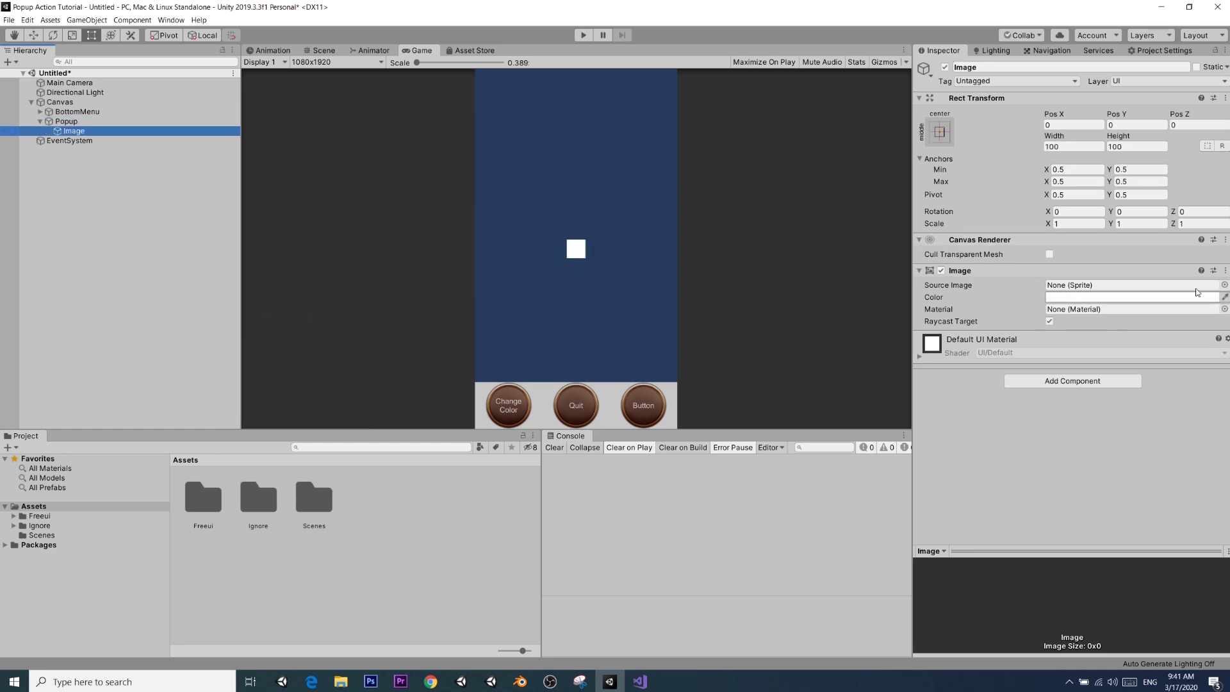
{"action": "left_click", "coordinate": [1225, 285]}
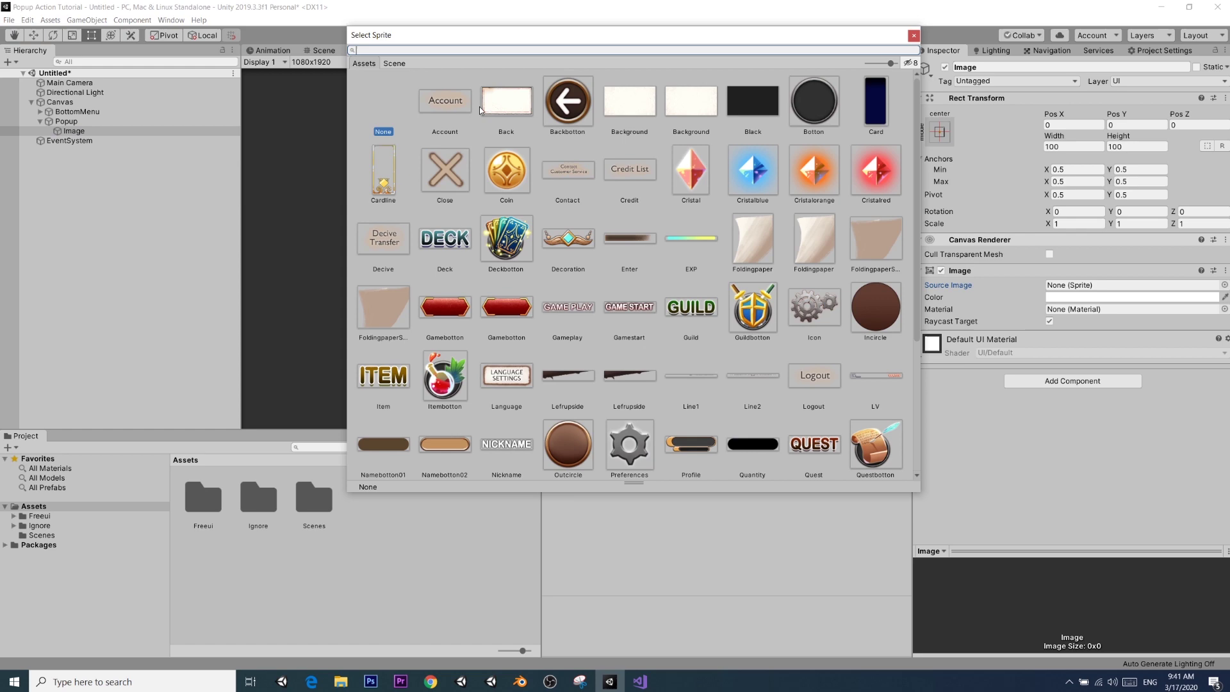
{"action": "scroll", "coordinate": [751, 210], "scroll_direction": "down", "scroll_amount": 1}
{"action": "scroll", "coordinate": [751, 210], "scroll_direction": "down", "scroll_amount": 5}
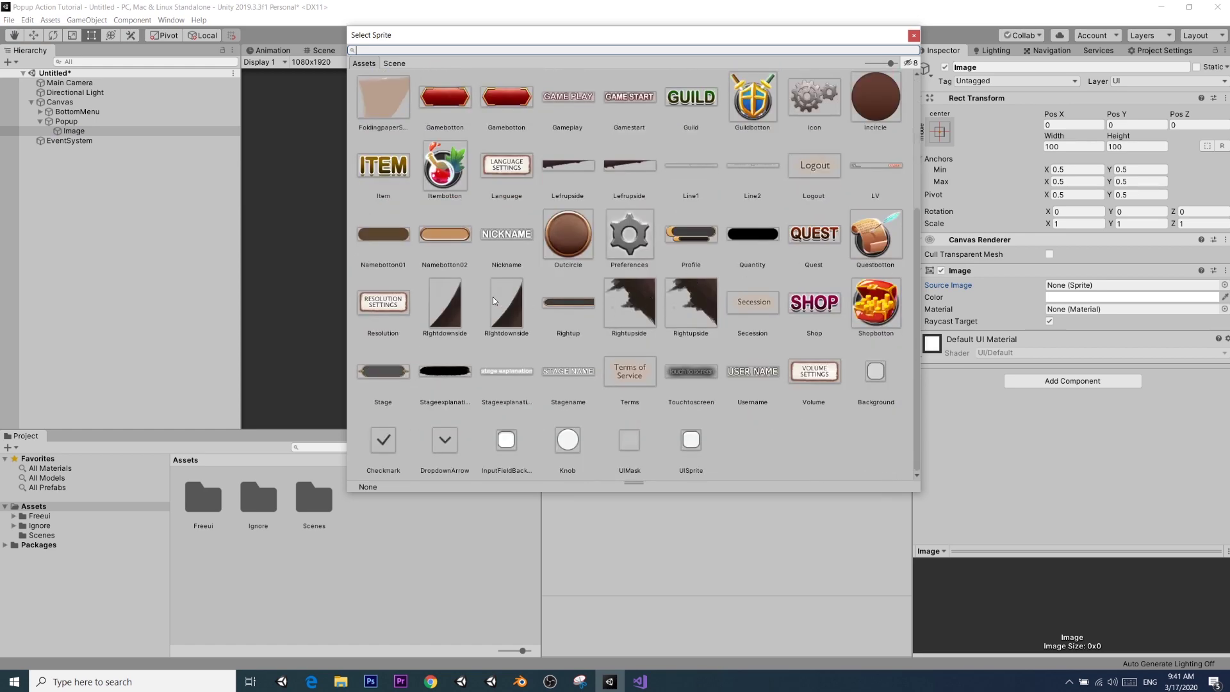
{"action": "scroll", "coordinate": [588, 313], "scroll_direction": "up", "scroll_amount": 6}
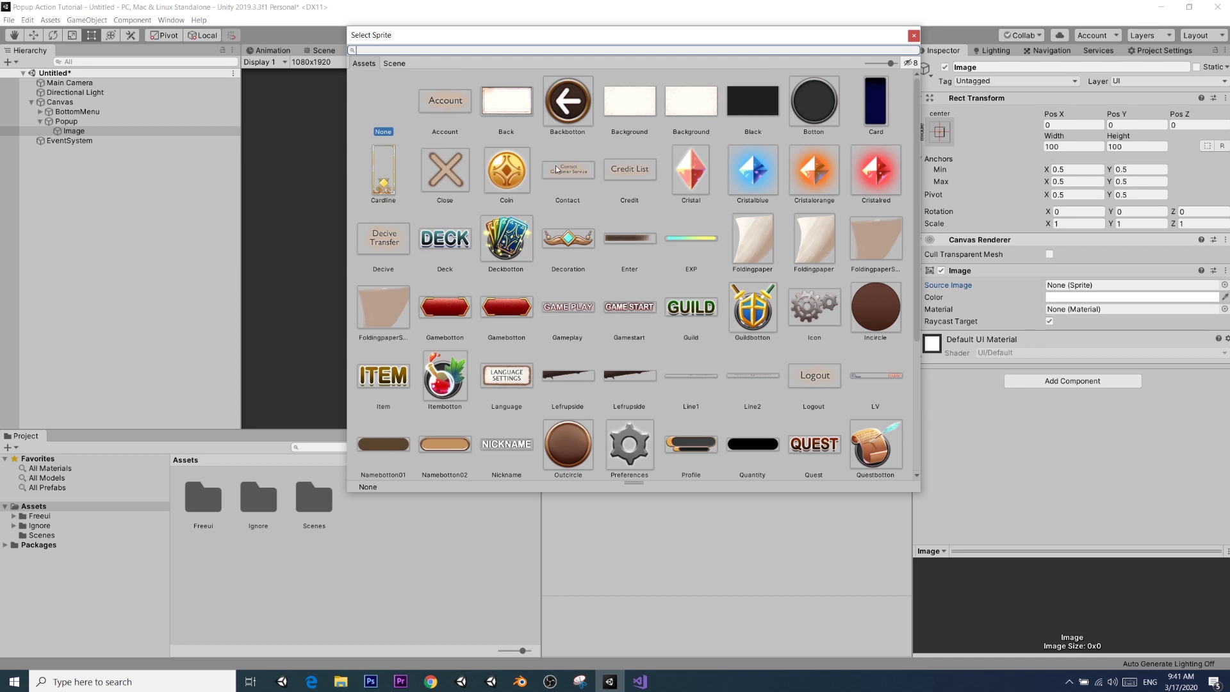
{"action": "double_click", "coordinate": [496, 106]}
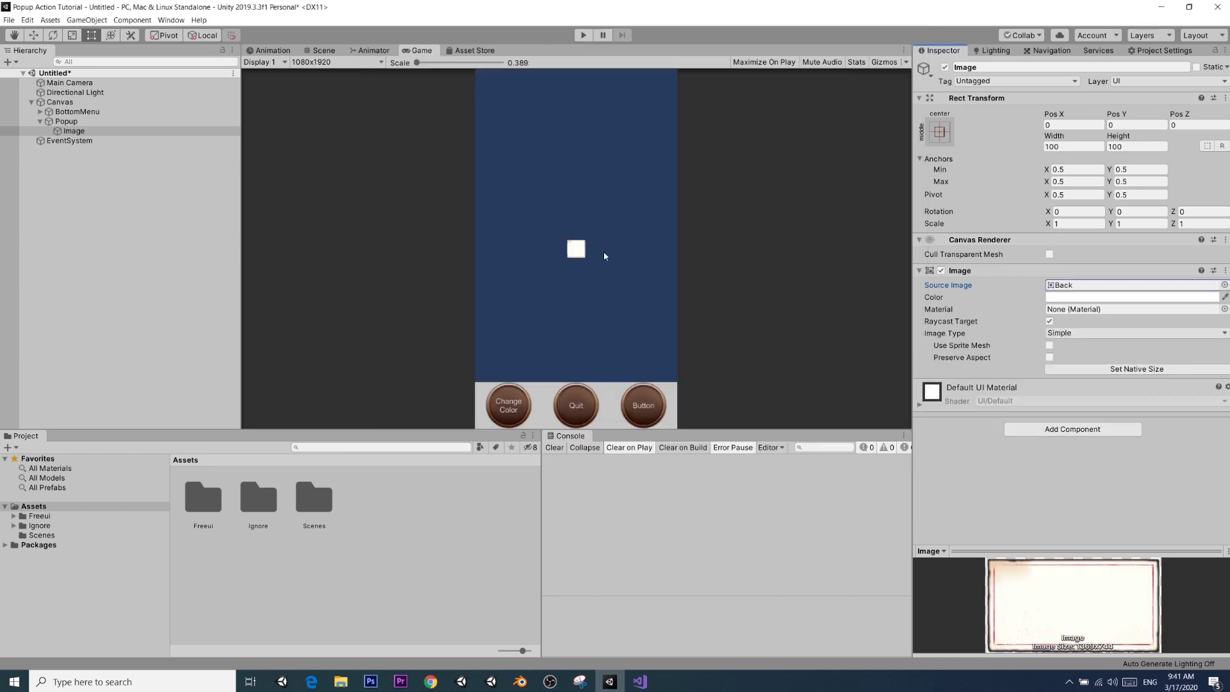
- Set the image to native size, then scale it to 65%: 889.85 by 483.6
{"action": "left_click", "coordinate": [1055, 370]}
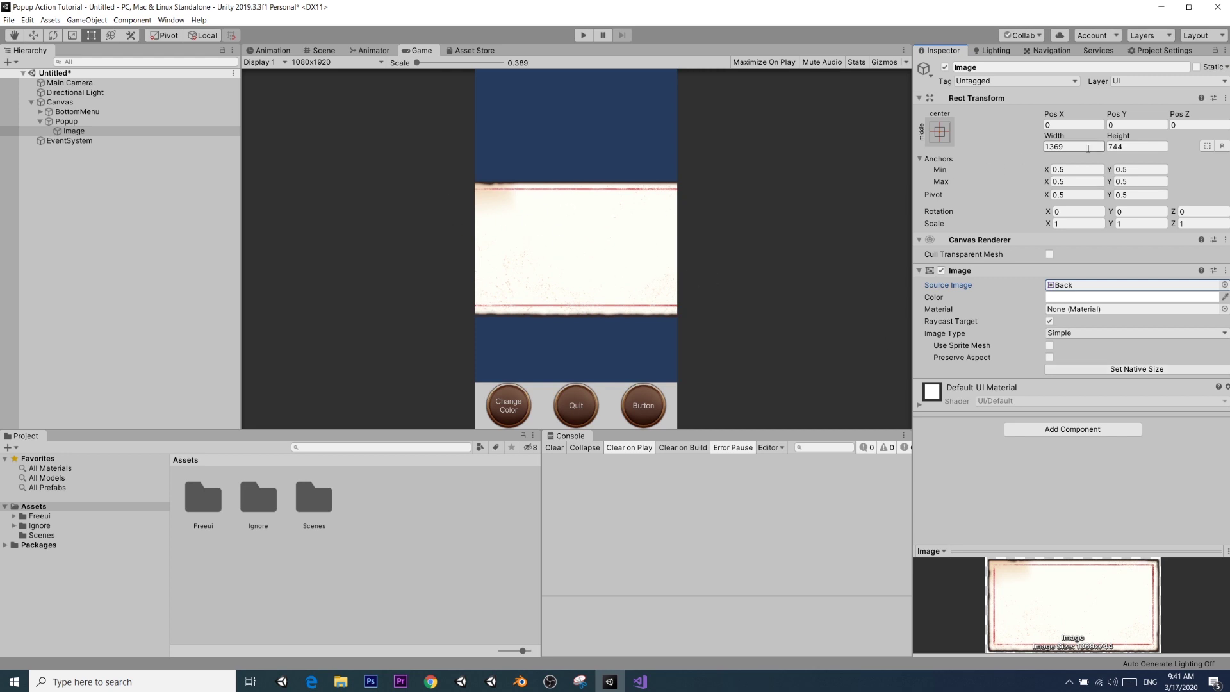
{"action": "left_click", "coordinate": [1089, 149]}
{"action": "left_click", "coordinate": [1089, 149]}
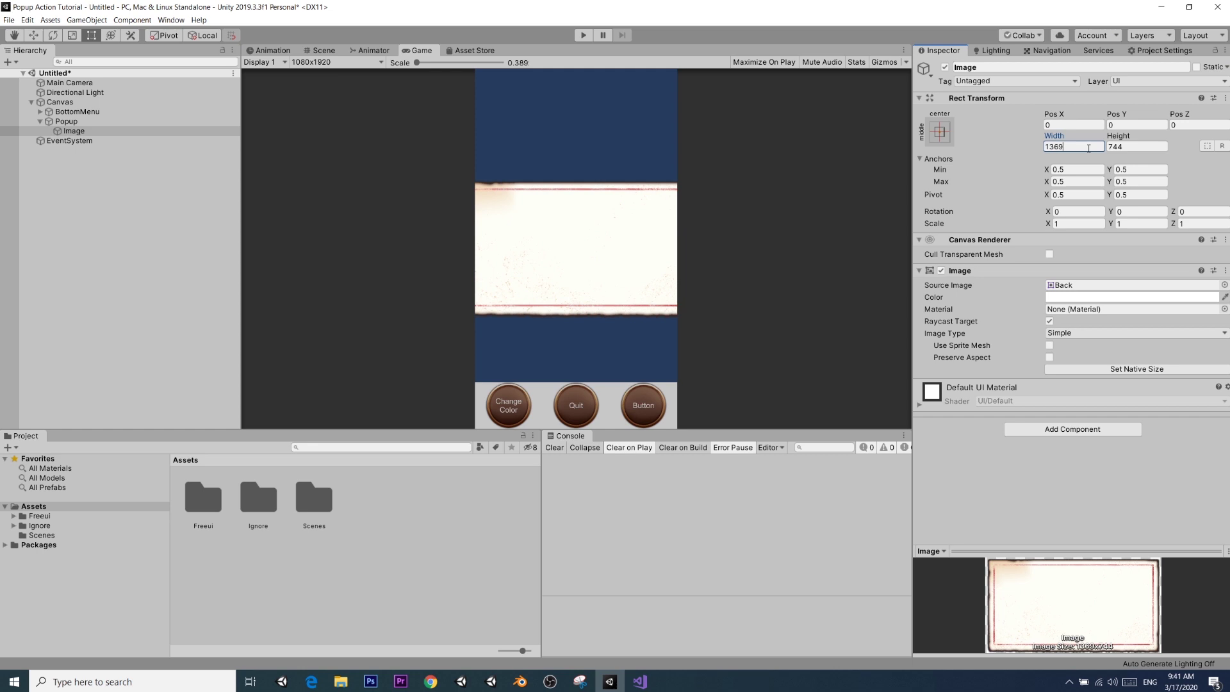
{"action": "type", "text": "*."}
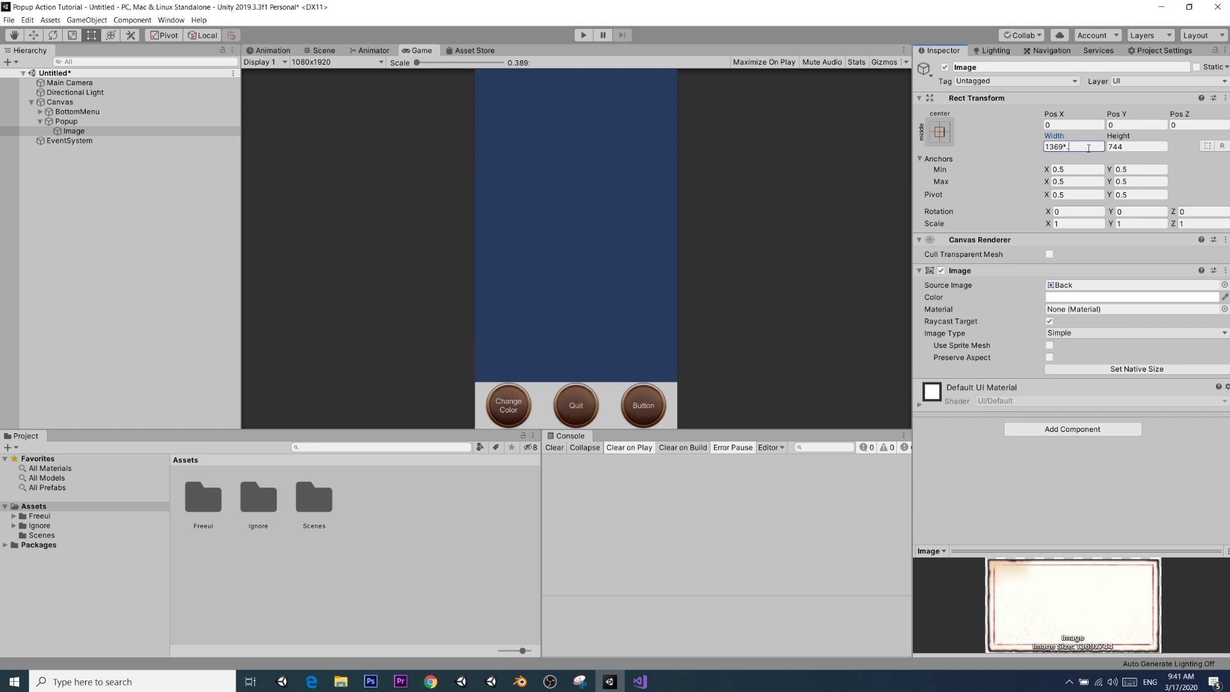
{"action": "type", "text": "65"}
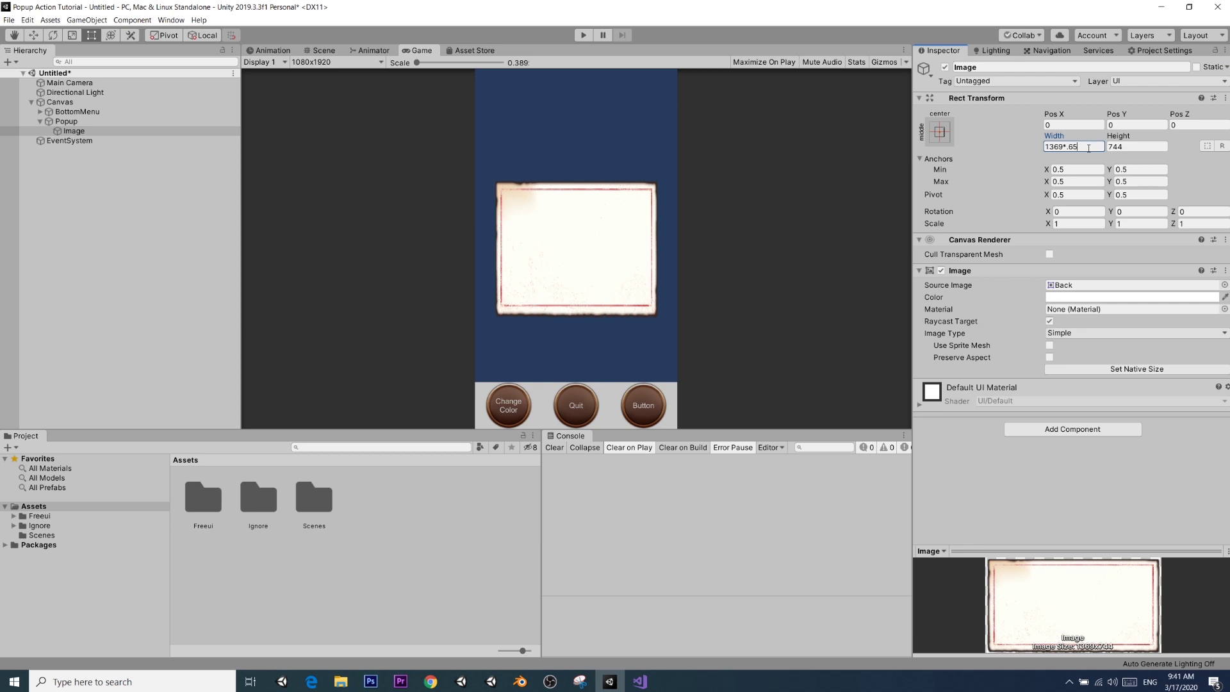
{"action": "left_click", "coordinate": [1140, 145]}
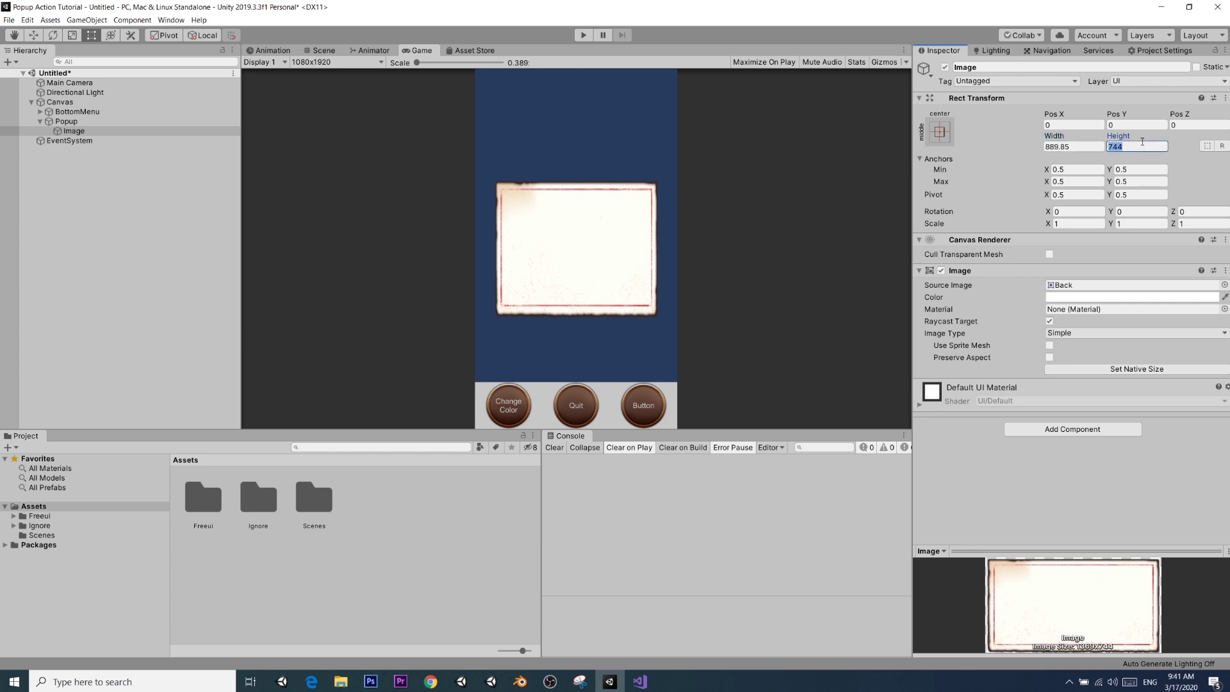
{"action": "left_click", "coordinate": [1143, 144]}
{"action": "left_click", "coordinate": [1050, 358]}
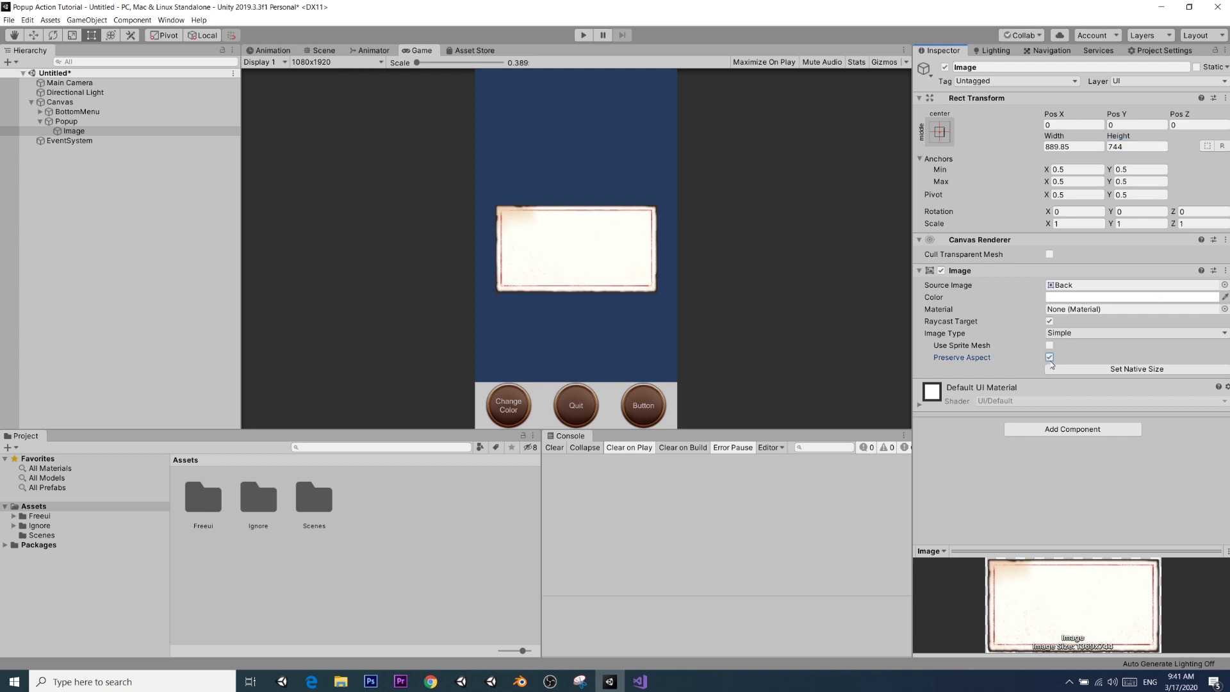
{"action": "left_click", "coordinate": [1050, 357]}
{"action": "left_click", "coordinate": [1136, 141]}
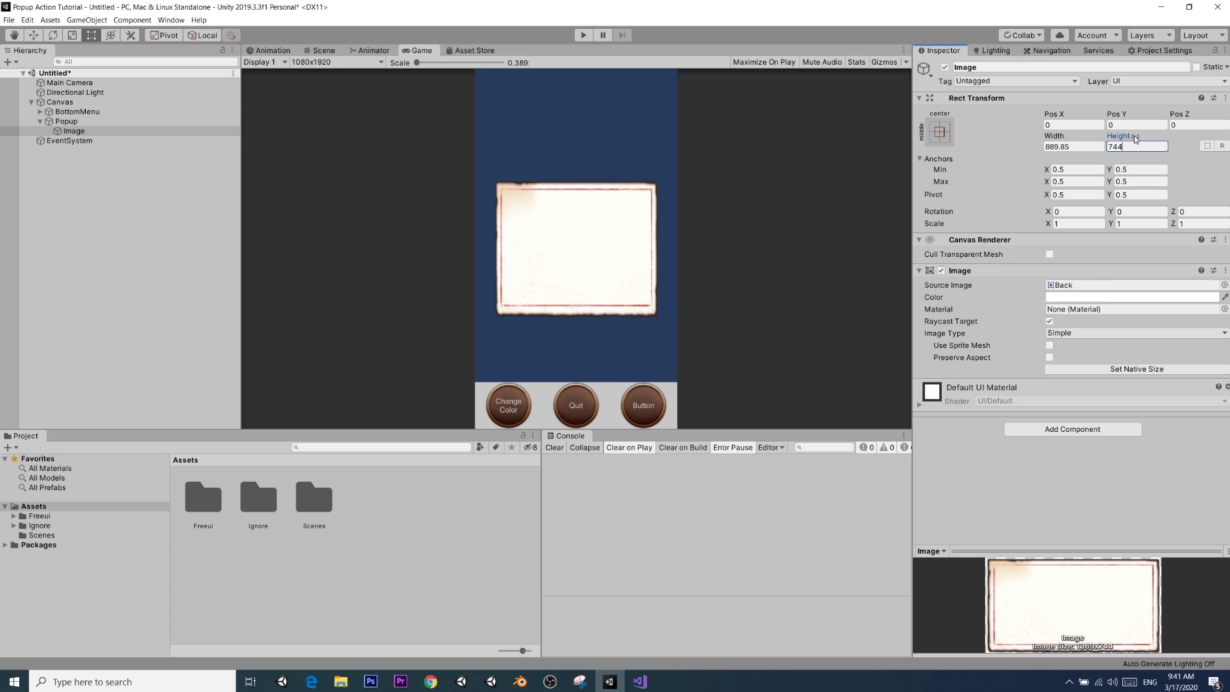
{"action": "key", "text": "End"}
{"action": "type", "text": "*0.65"}
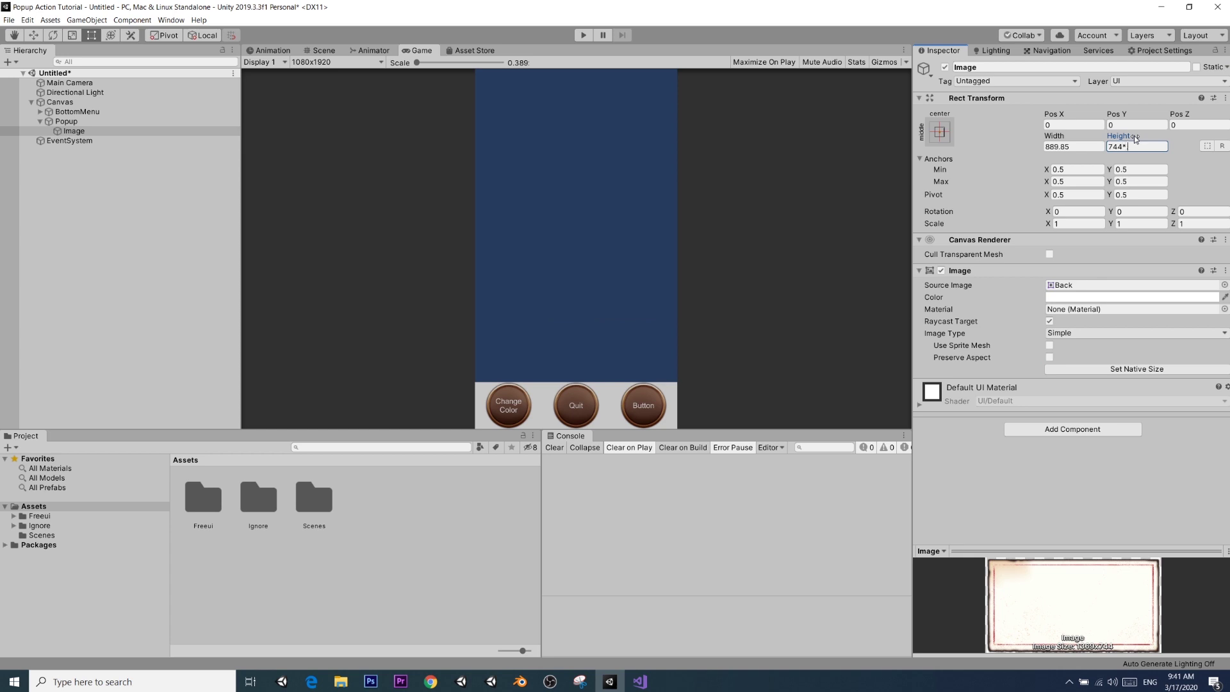
{"action": "key", "text": "Return"}
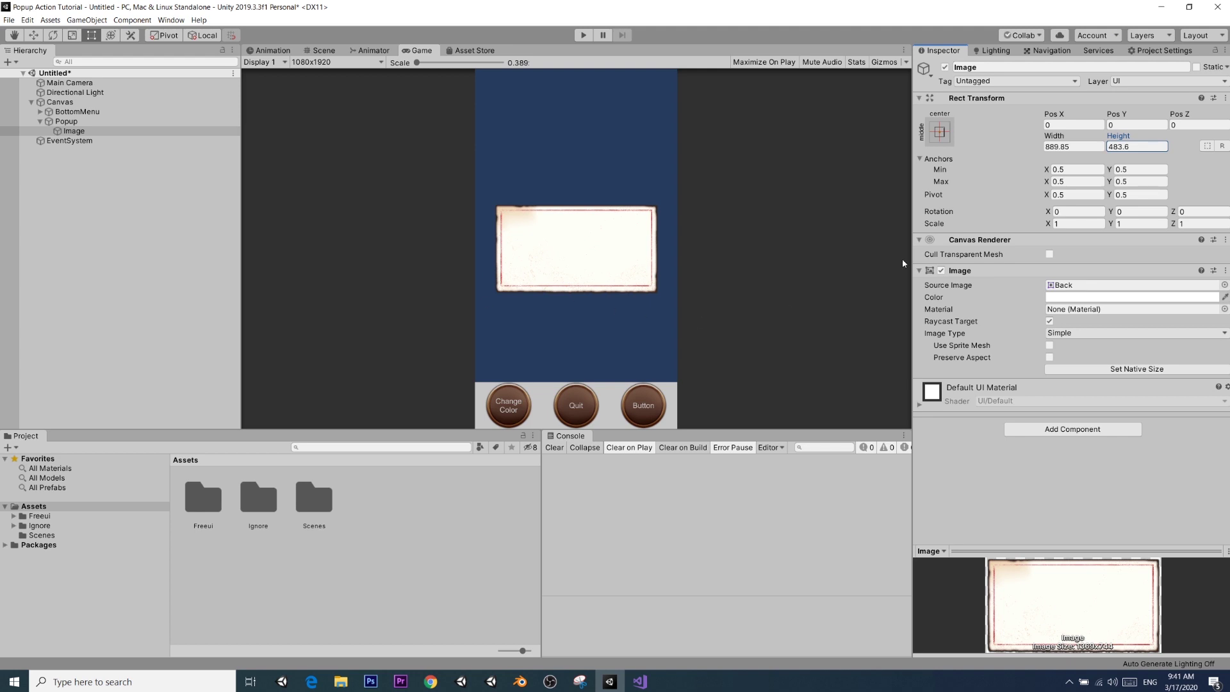
- Rename the Image object to Panel
{"action": "left_click", "coordinate": [64, 182]}
{"action": "left_click", "coordinate": [78, 130]}
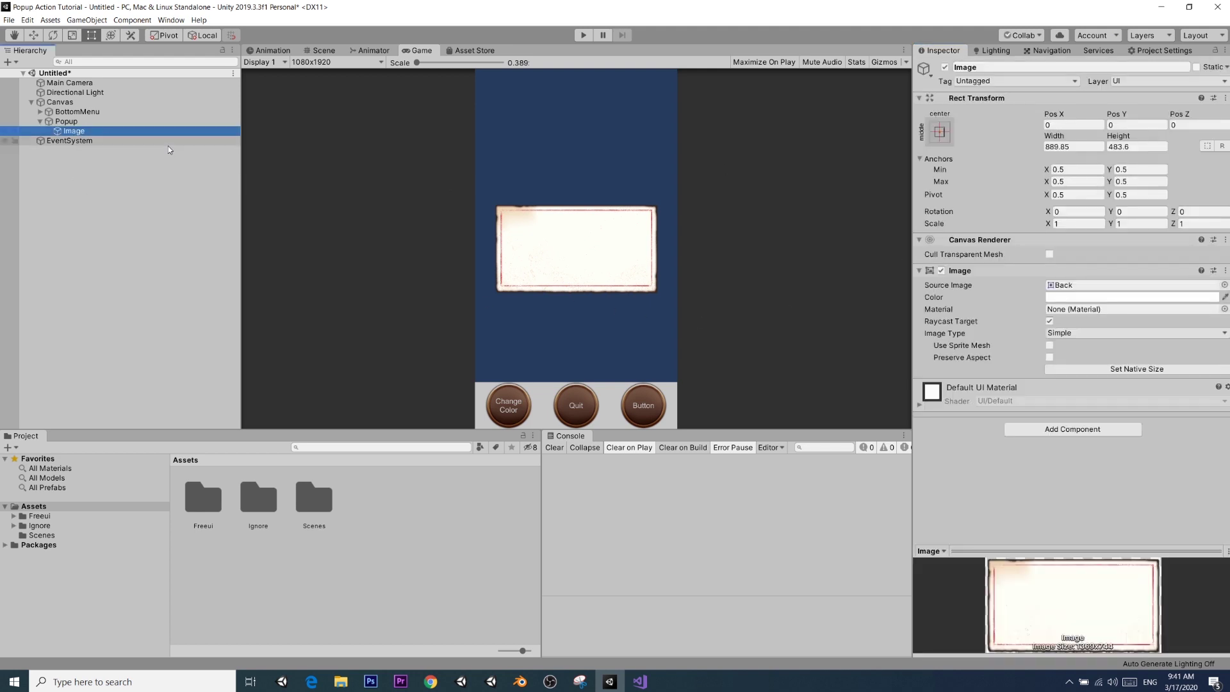
{"action": "key", "text": "F2"}
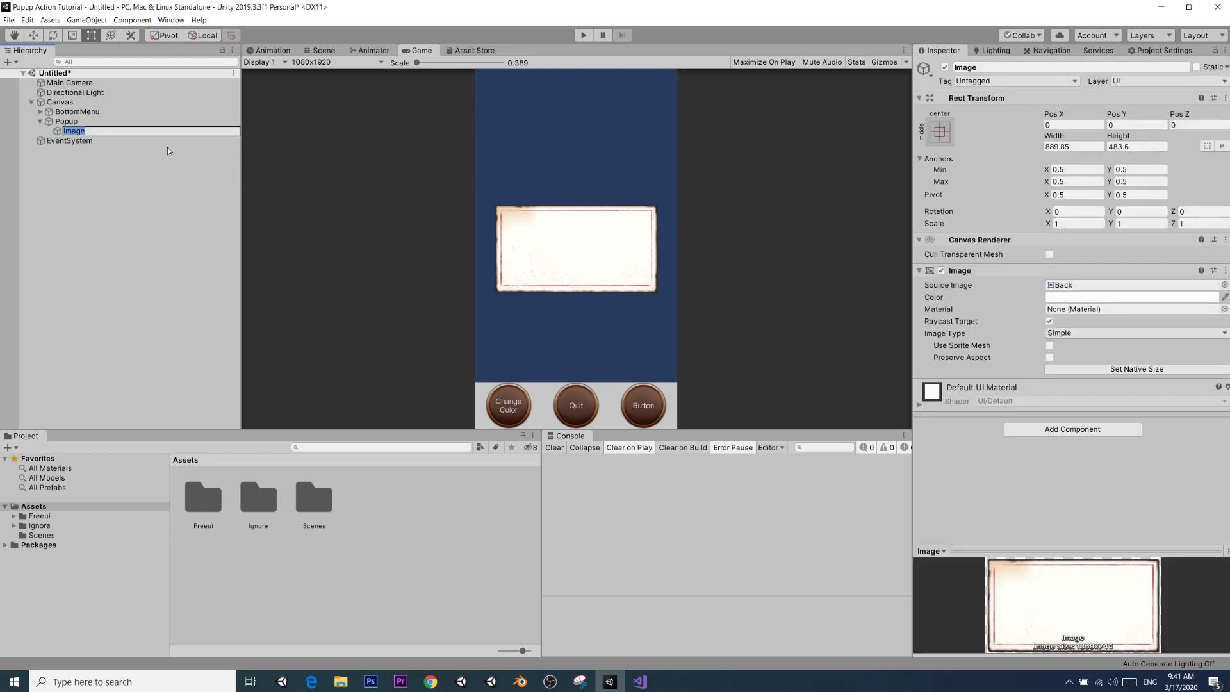
{"action": "type", "text": "Panel"}
{"action": "key", "text": "Return"}
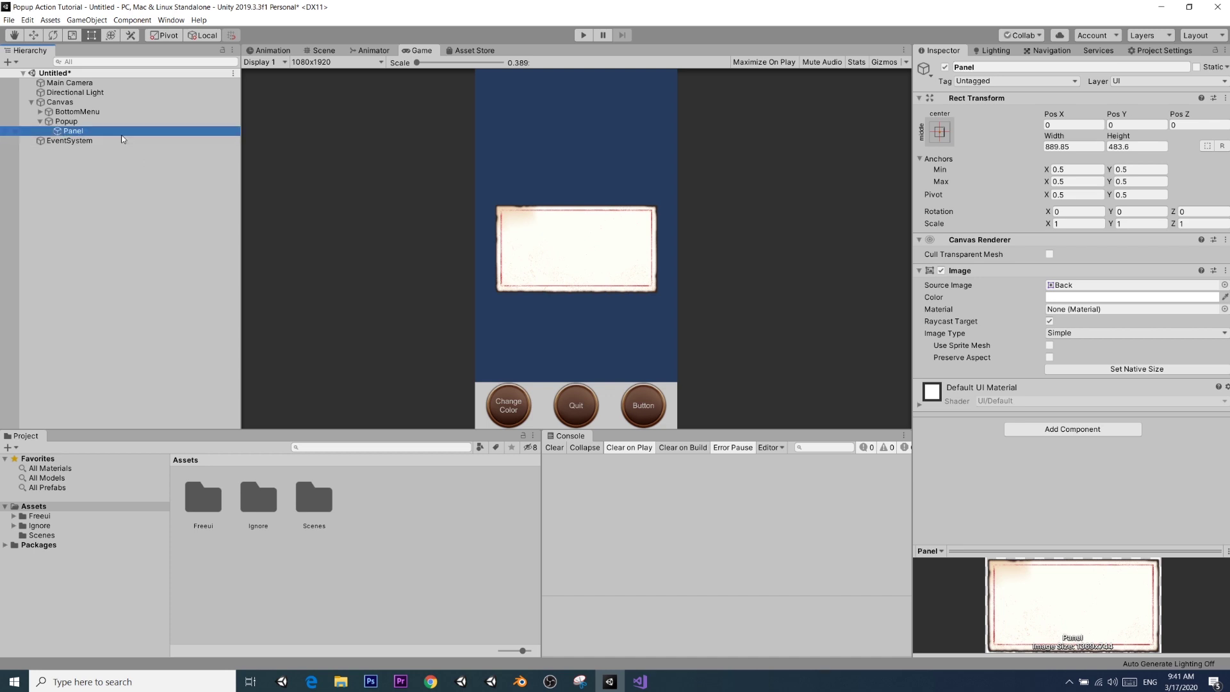
- Add a Text inside Panel, stretch it to fill the panel, and set font size 40
{"action": "right_click", "coordinate": [122, 133]}
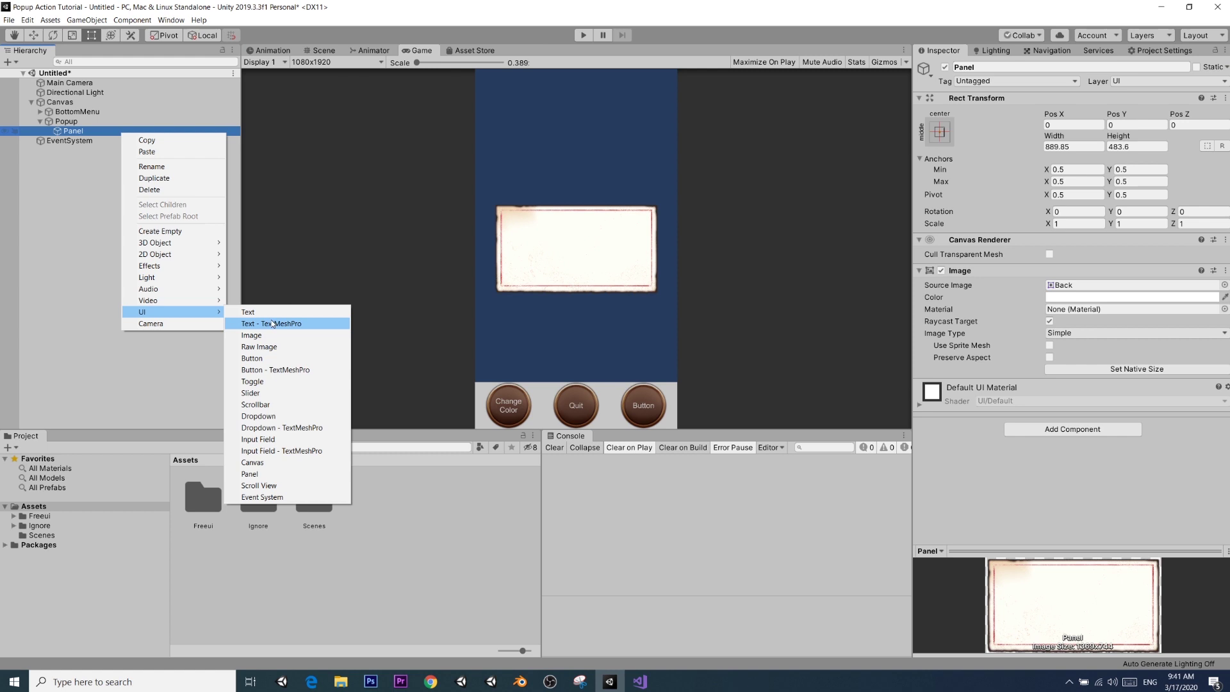
{"action": "left_click", "coordinate": [249, 312]}
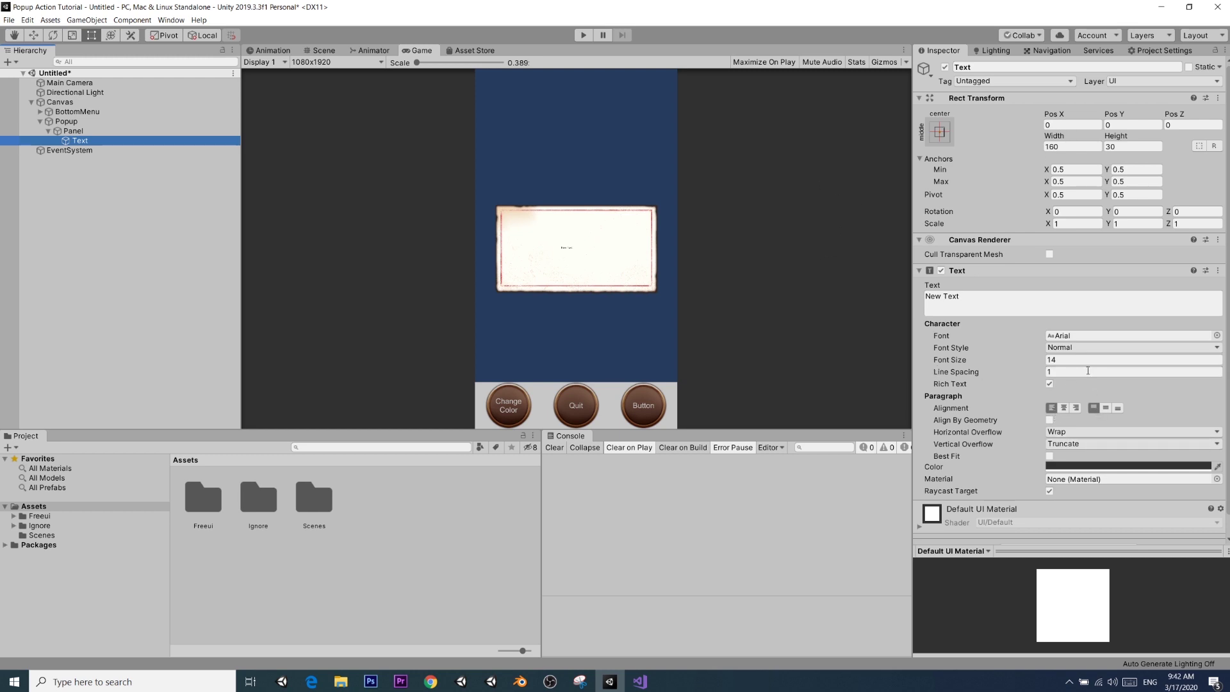
{"action": "left_click", "coordinate": [940, 132]}
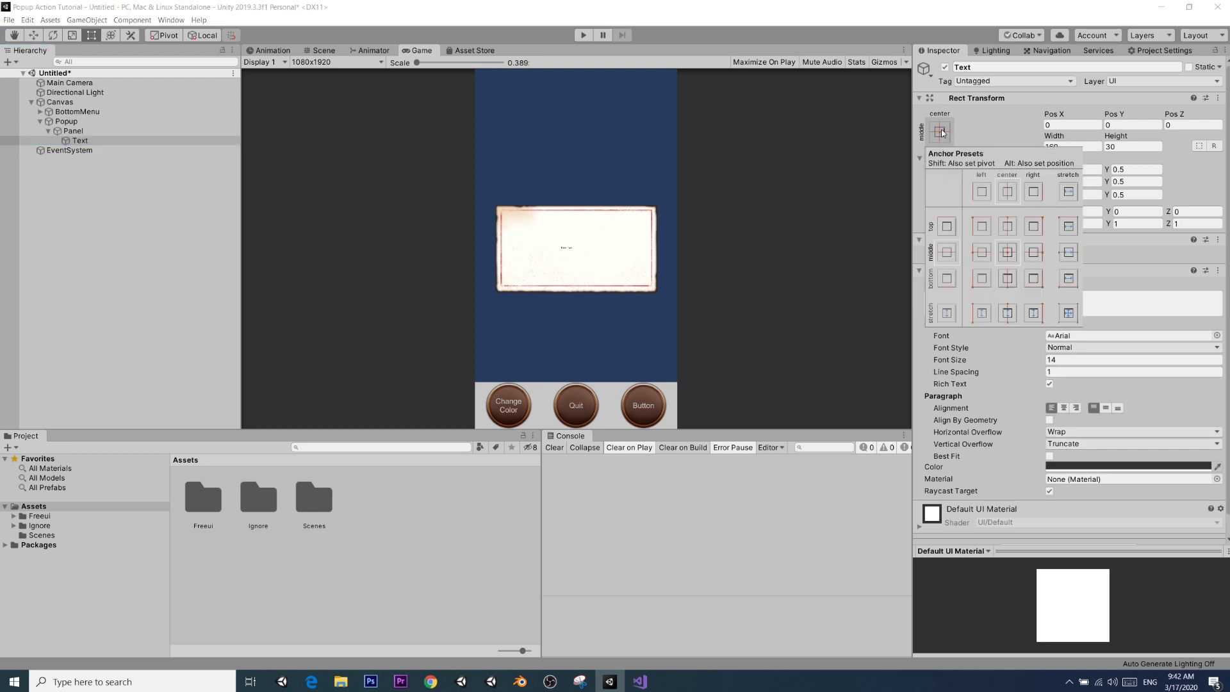
{"action": "left_click", "coordinate": [1068, 313], "text": "alt+shift"}
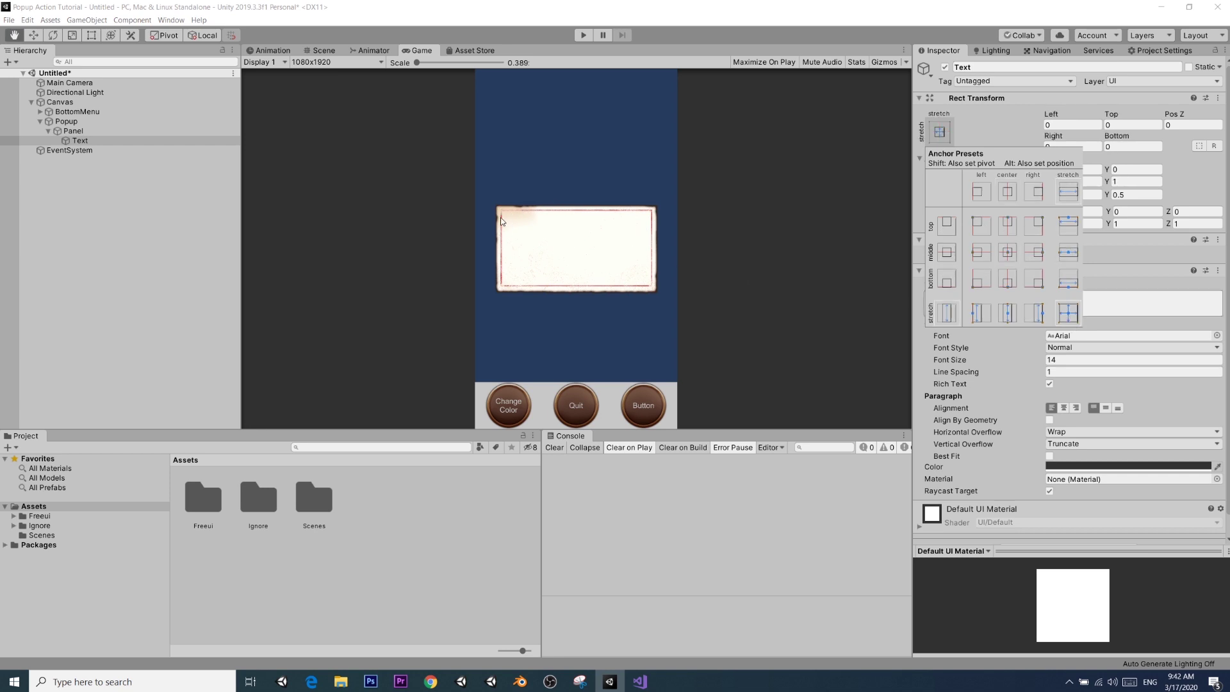
{"action": "left_click", "coordinate": [1089, 301]}
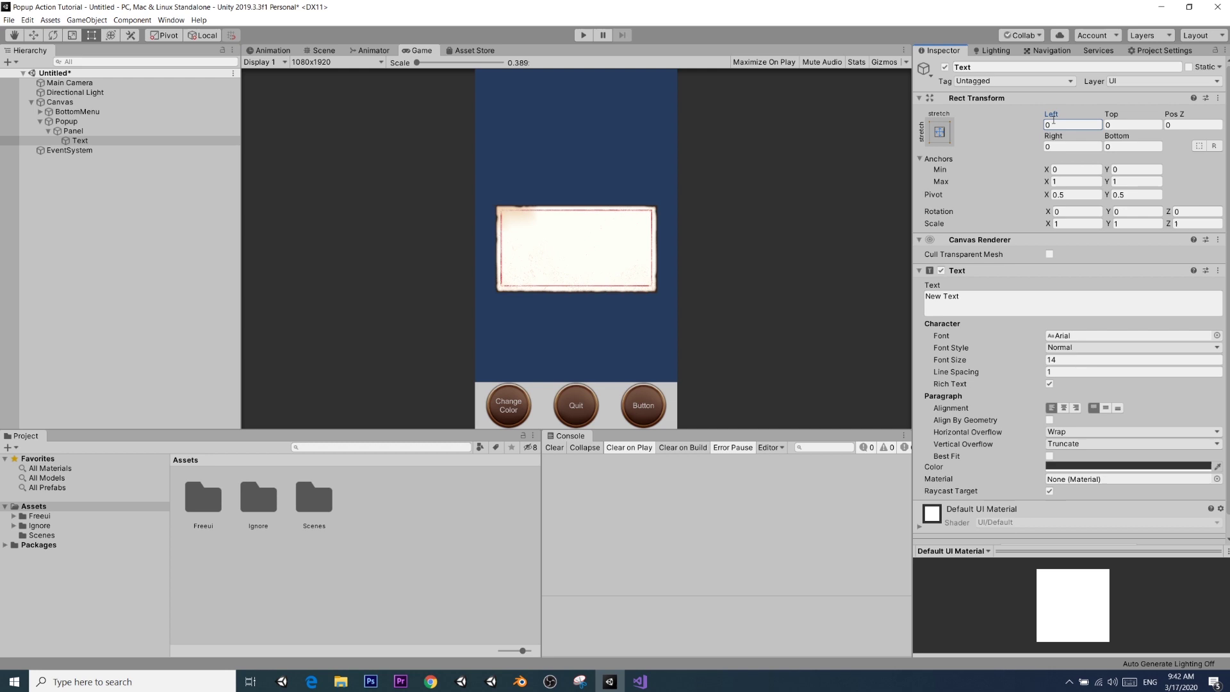
{"action": "left_click", "coordinate": [1058, 360]}
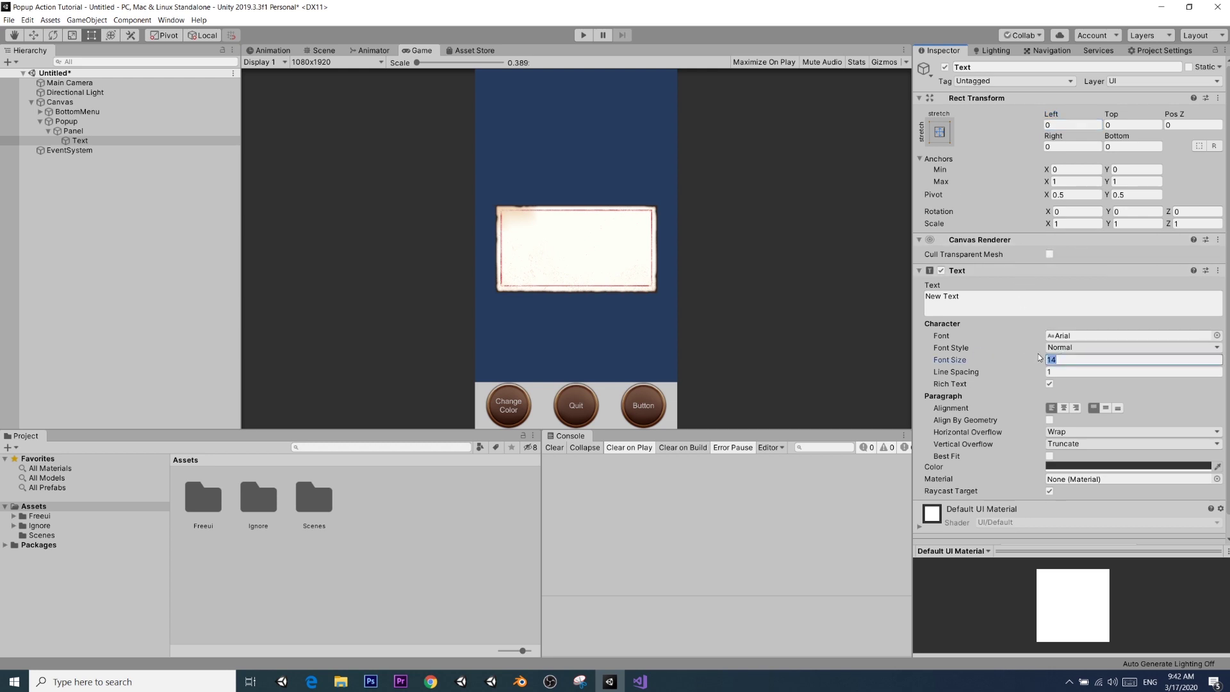
{"action": "type", "text": "40"}
- Give the text 50 margins on Left, Top, Right and Bottom, reading 'Are you sure?'
{"action": "left_click", "coordinate": [1077, 126]}
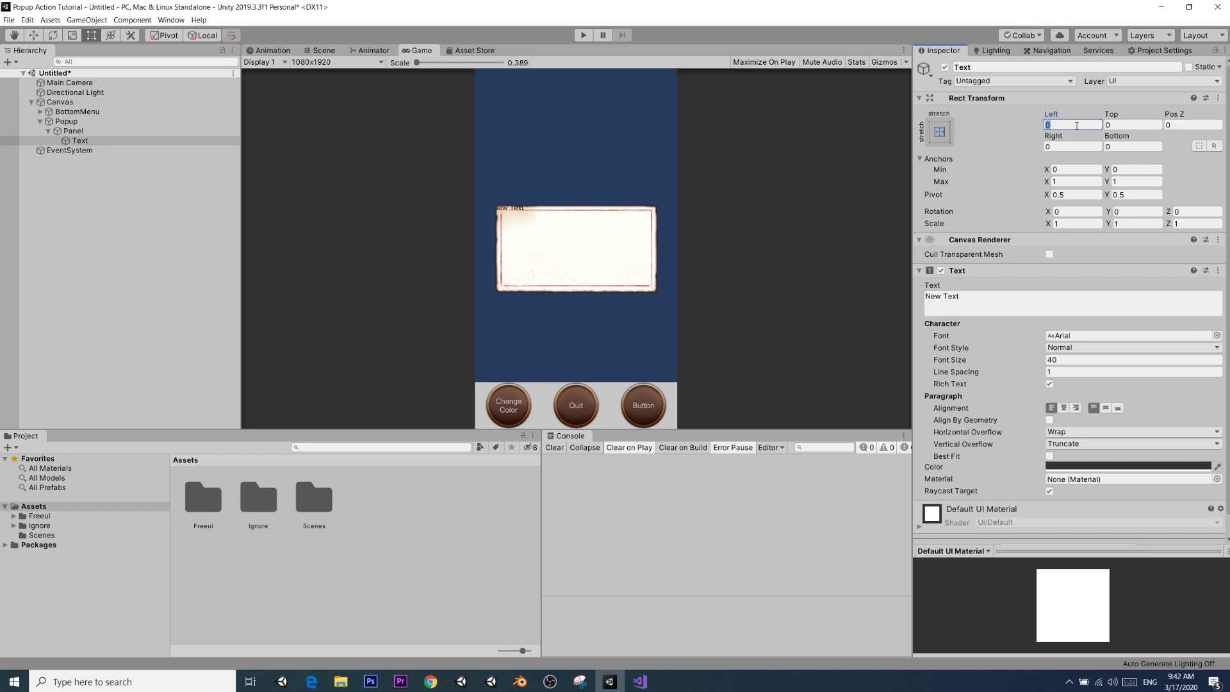
{"action": "type", "text": "50"}
{"action": "key", "text": "Tab"}
{"action": "type", "text": "500"}
{"action": "key", "text": "BackSpace"}
{"action": "left_click", "coordinate": [1064, 147]}
{"action": "type", "text": "5050"}
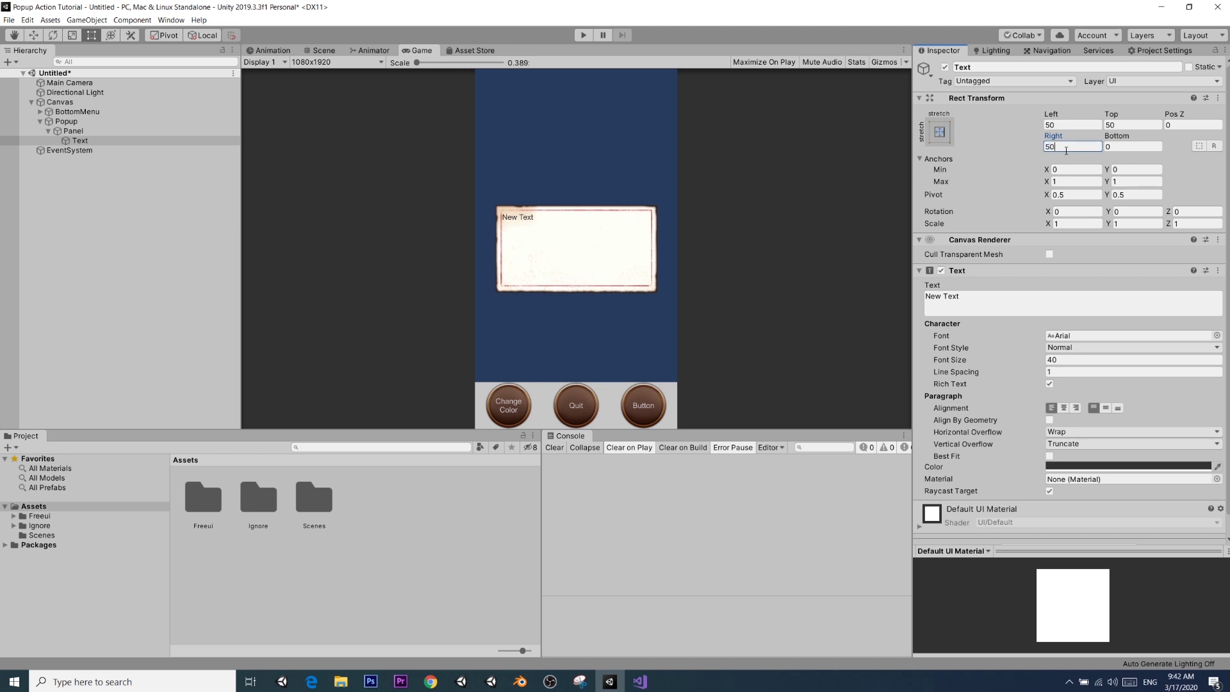
{"action": "key", "text": "Tab"}
{"action": "type", "text": "50"}
{"action": "left_click", "coordinate": [975, 294]}
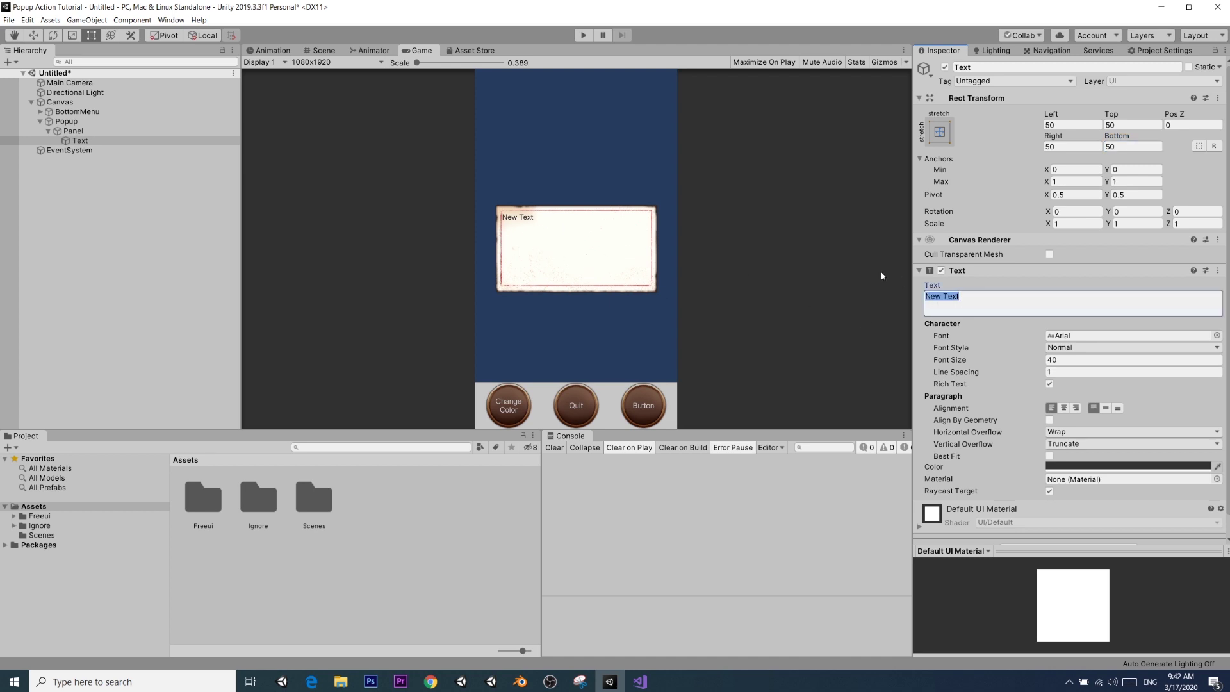
{"action": "type", "text": "Are you sure?"}
- Add a Button inside the Panel
{"action": "left_click", "coordinate": [129, 214]}
{"action": "left_click", "coordinate": [109, 141]}
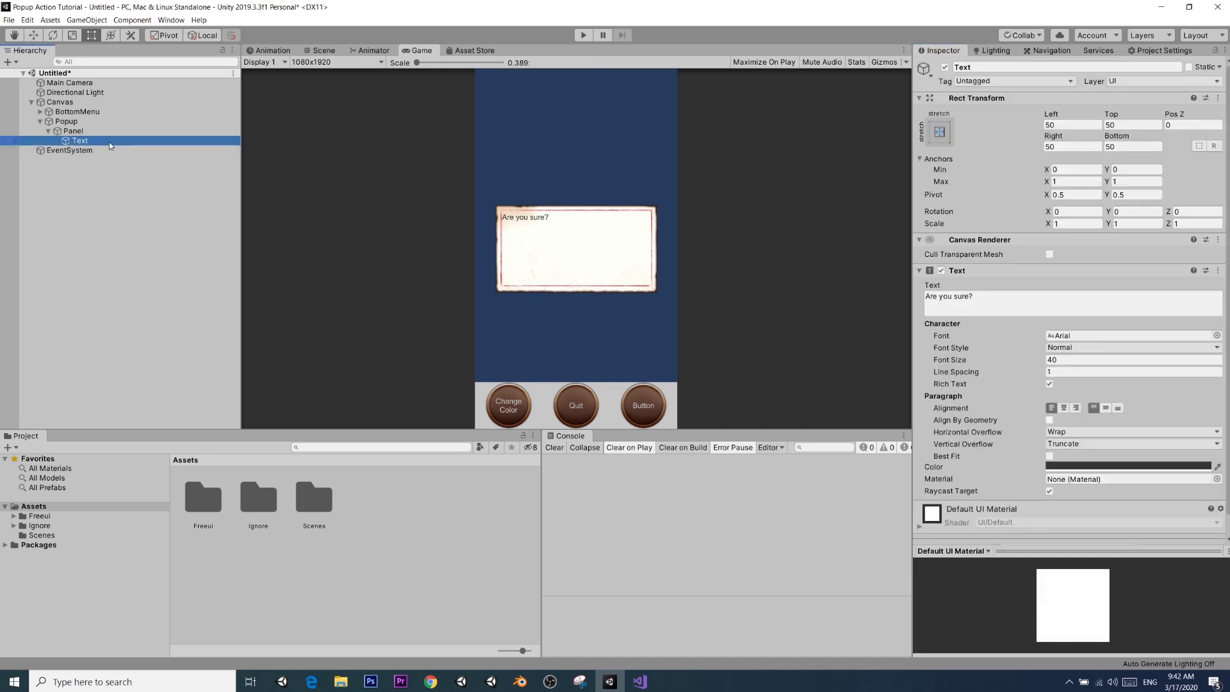
{"action": "left_click", "coordinate": [94, 133]}
{"action": "right_click", "coordinate": [77, 133]}
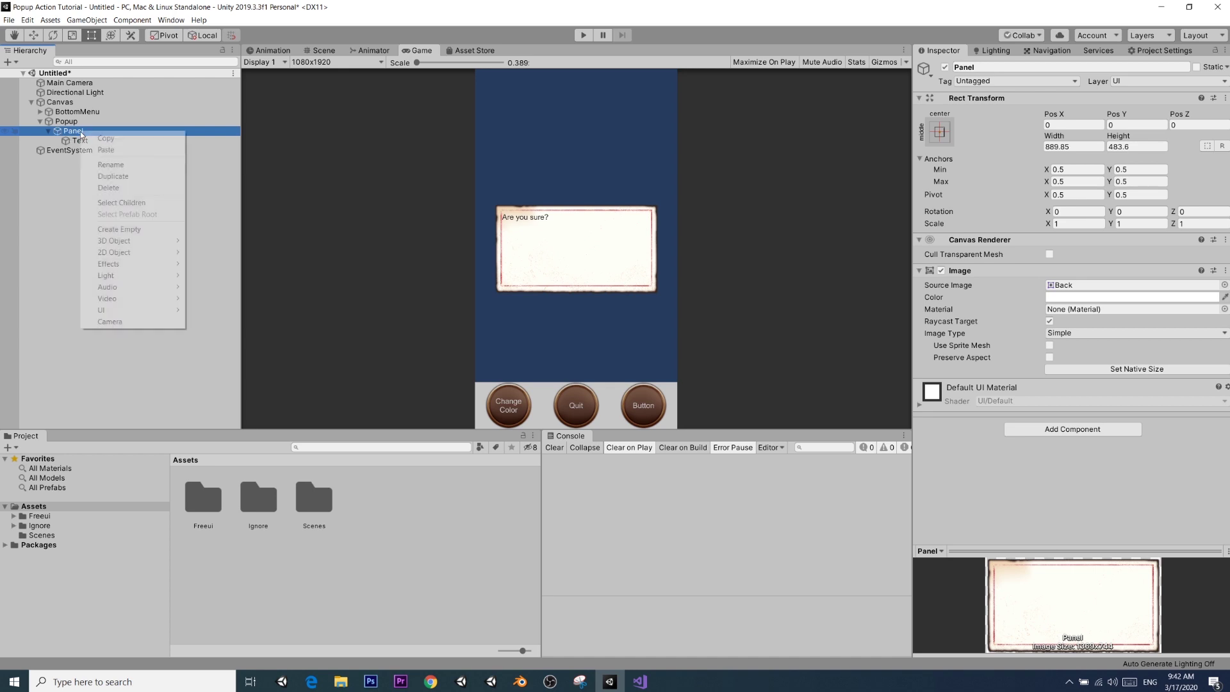
{"action": "mouse_move", "coordinate": [155, 311]}
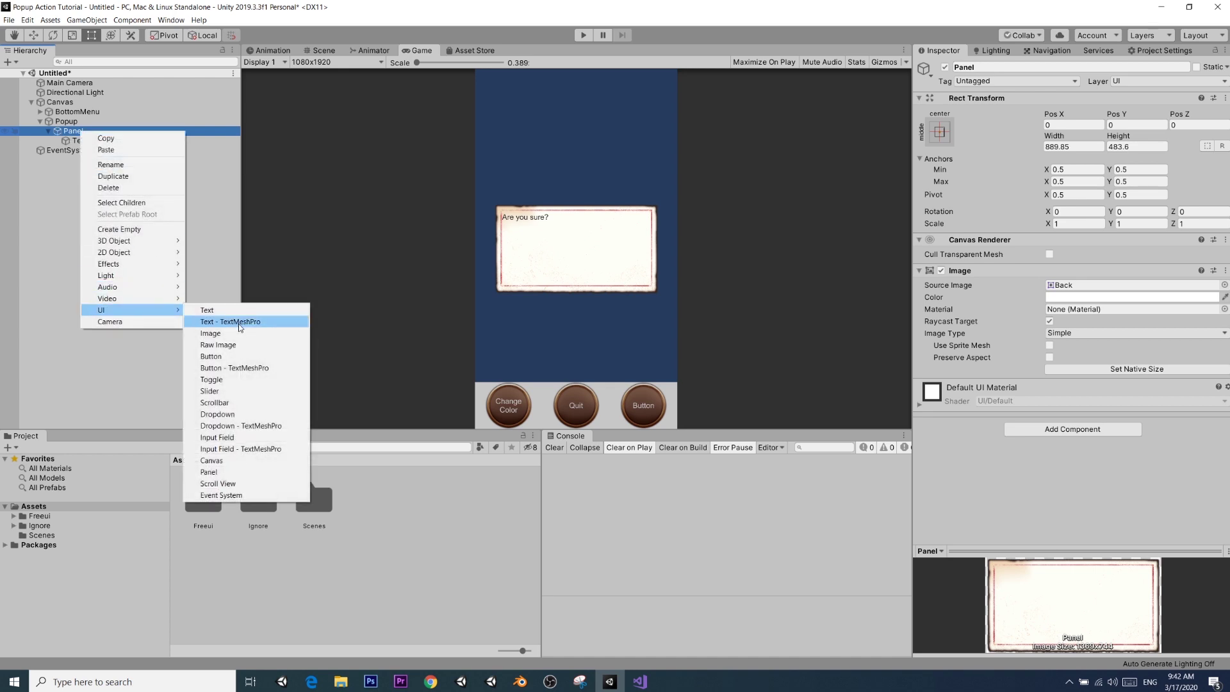
{"action": "left_click", "coordinate": [238, 356]}
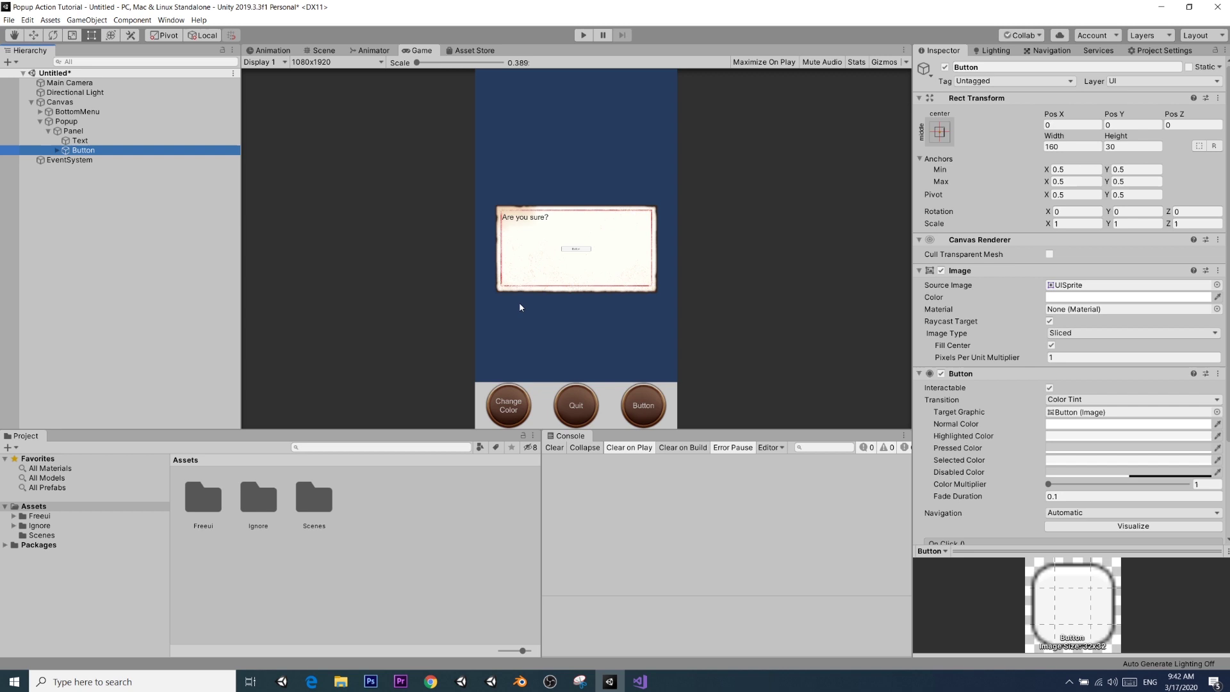
- Anchor the button at the panel's bottom centre and set Pos X to -200
{"action": "left_click", "coordinate": [941, 131]}
{"action": "key", "text": "alt"}
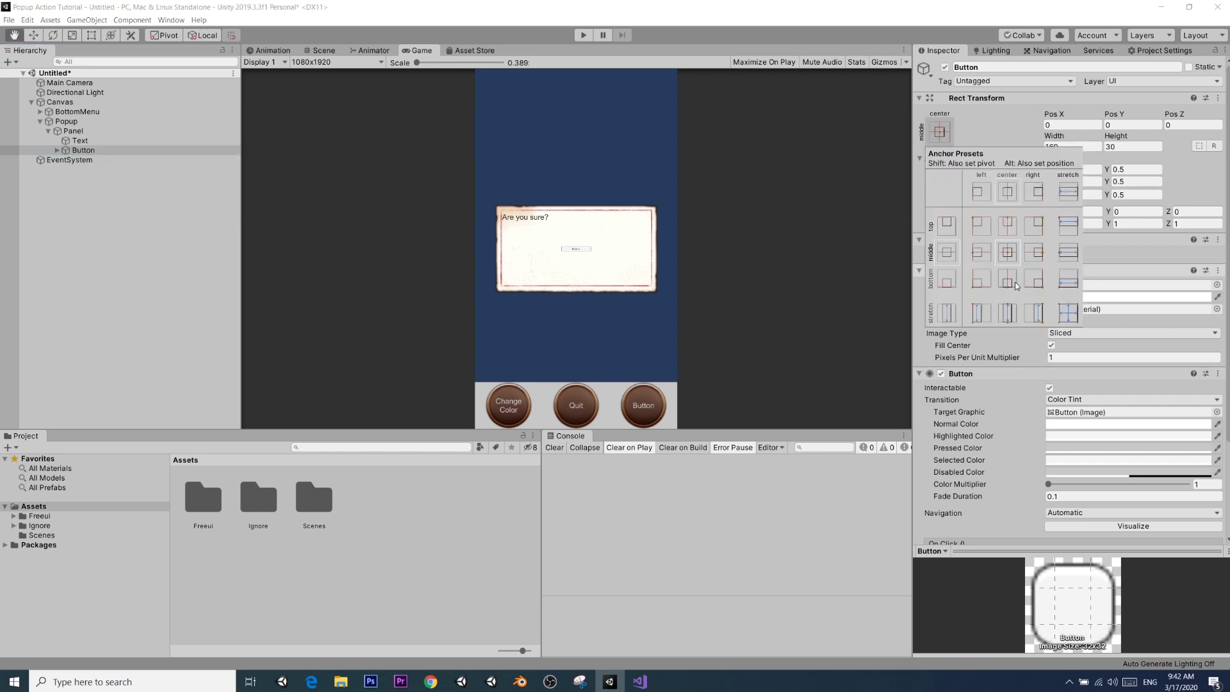
{"action": "left_click", "coordinate": [1007, 280], "text": "alt"}
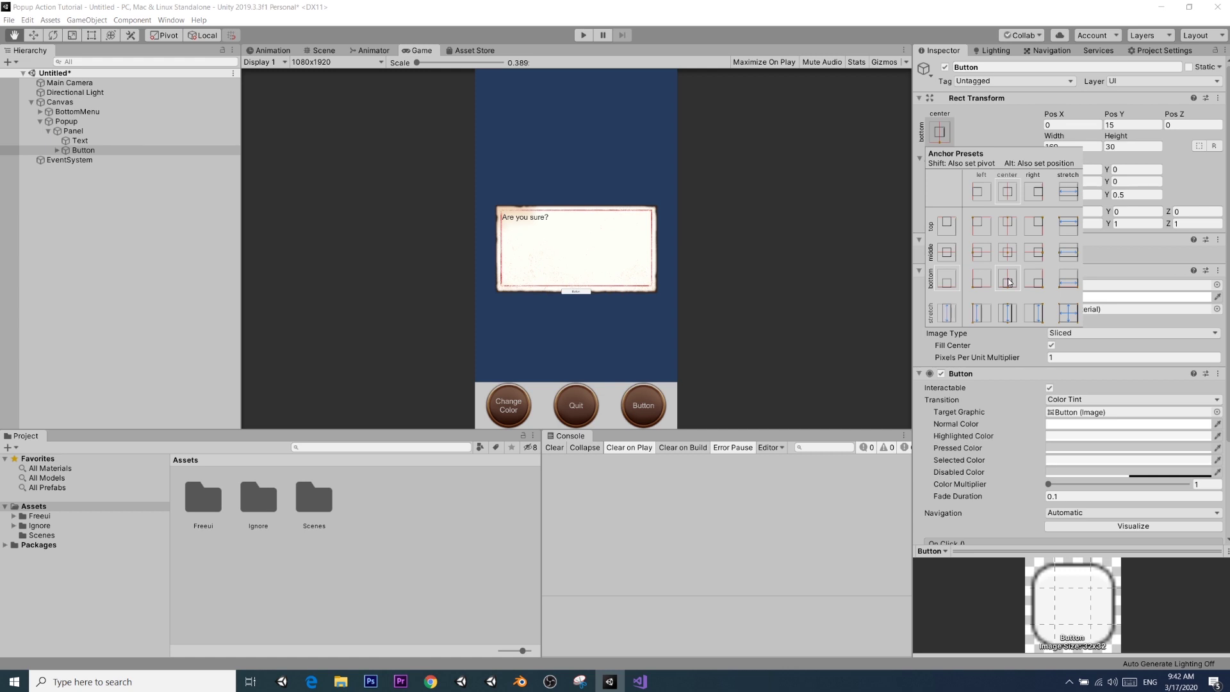
{"action": "left_click", "coordinate": [1060, 123]}
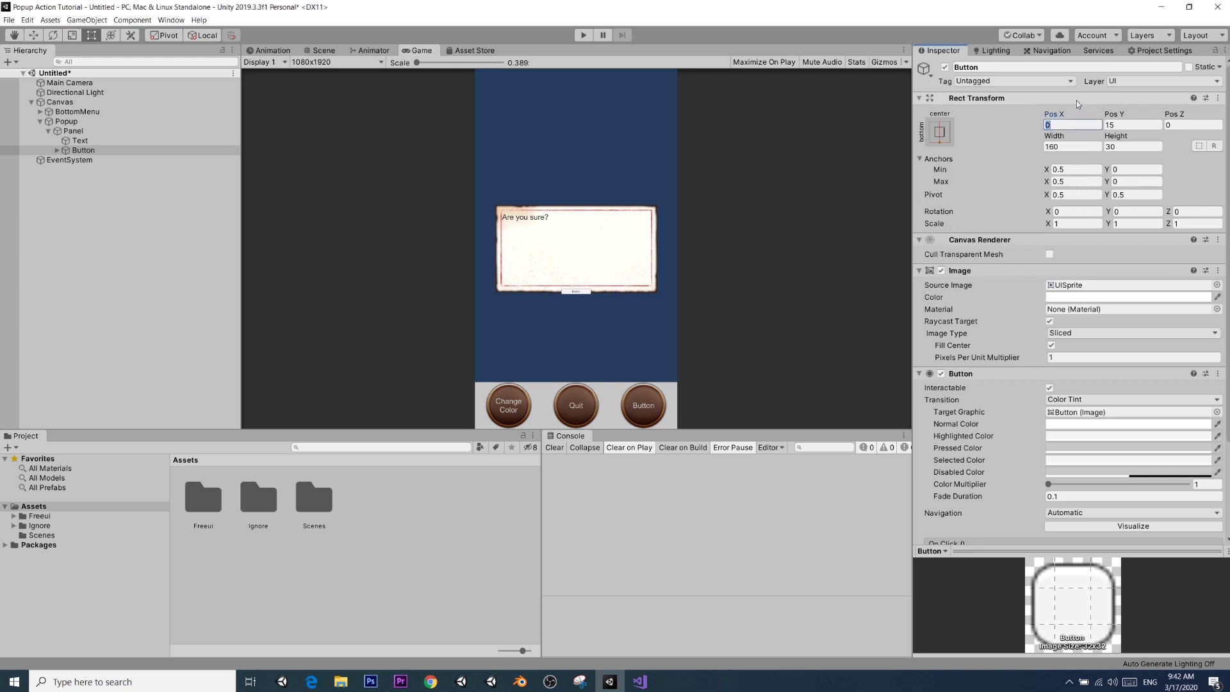
{"action": "type", "text": "-150"}
{"action": "key", "text": "BackSpace"}
{"action": "key", "text": "BackSpace"}
{"action": "type", "text": "00"}
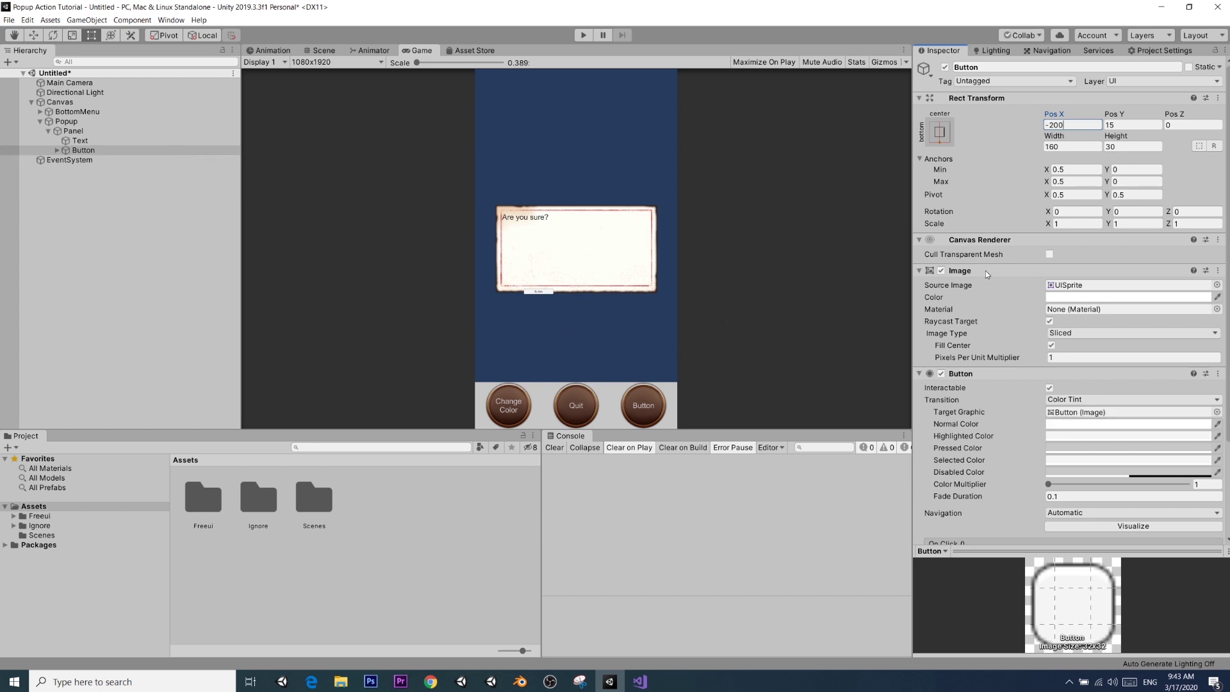
- Give the button the Gamebotton sprite at its native size
{"action": "left_click", "coordinate": [1217, 286]}
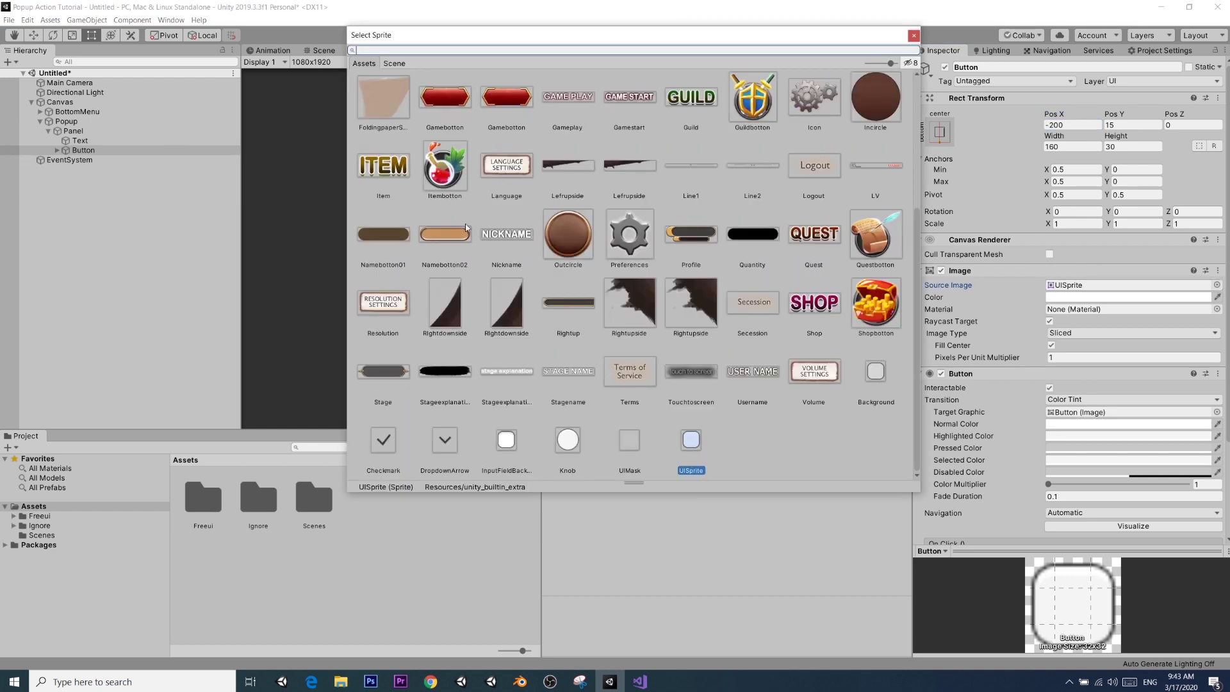
{"action": "scroll", "coordinate": [471, 237], "scroll_direction": "up", "scroll_amount": 3}
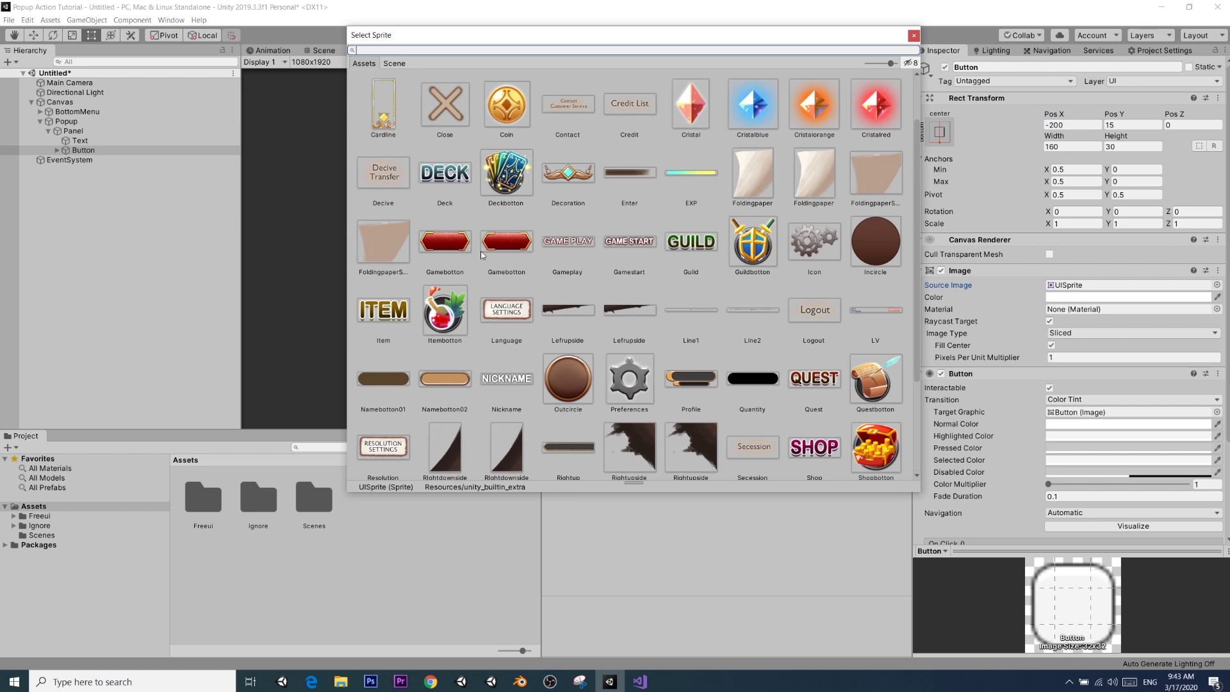
{"action": "double_click", "coordinate": [457, 245]}
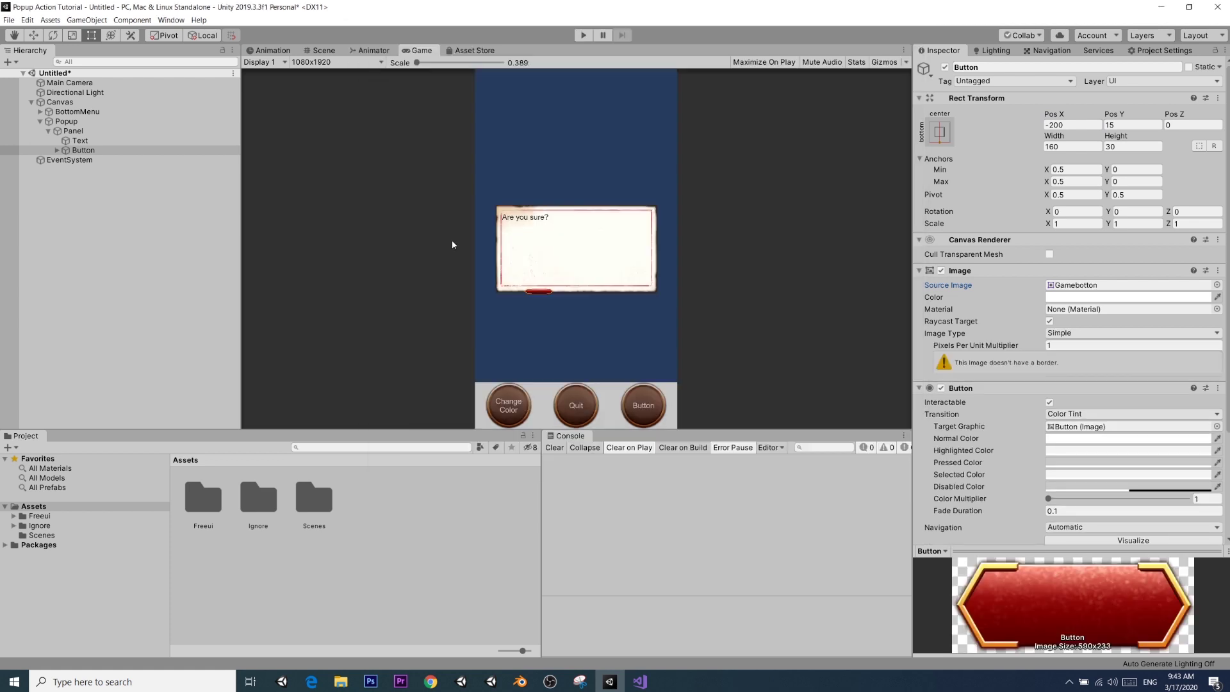
{"action": "left_click", "coordinate": [1141, 369]}
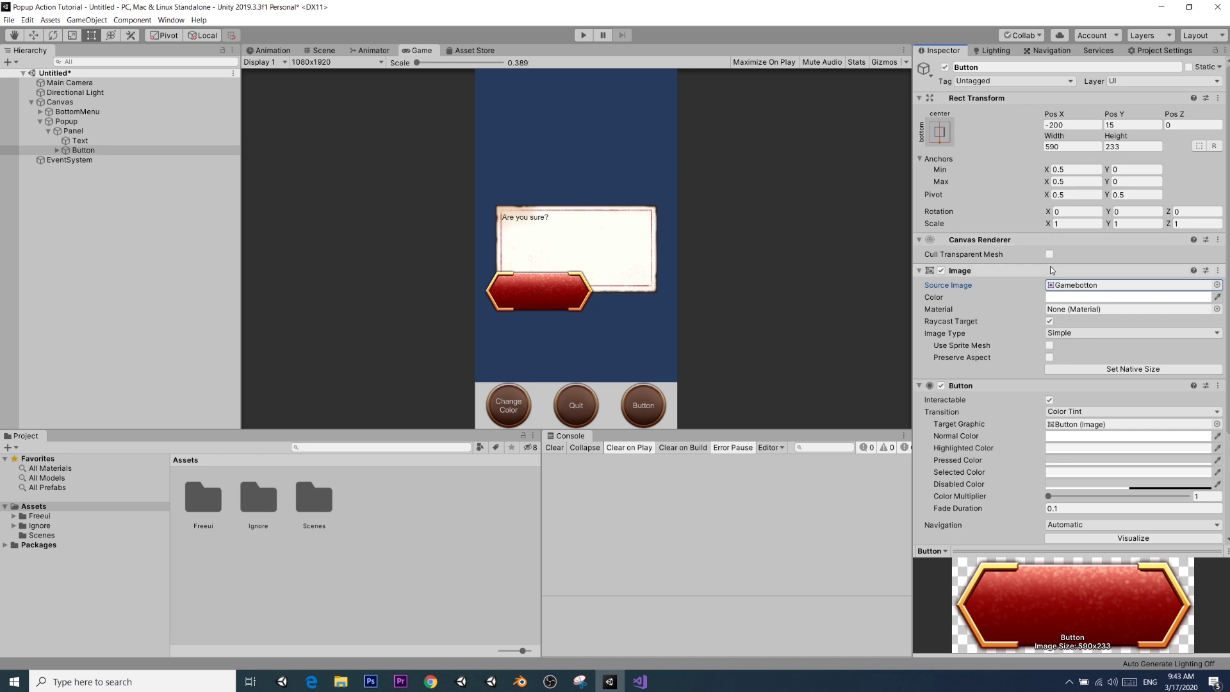
- Halve the button's size to 295 by 116.5
{"action": "left_click", "coordinate": [1064, 146]}
{"action": "key", "text": "Right"}
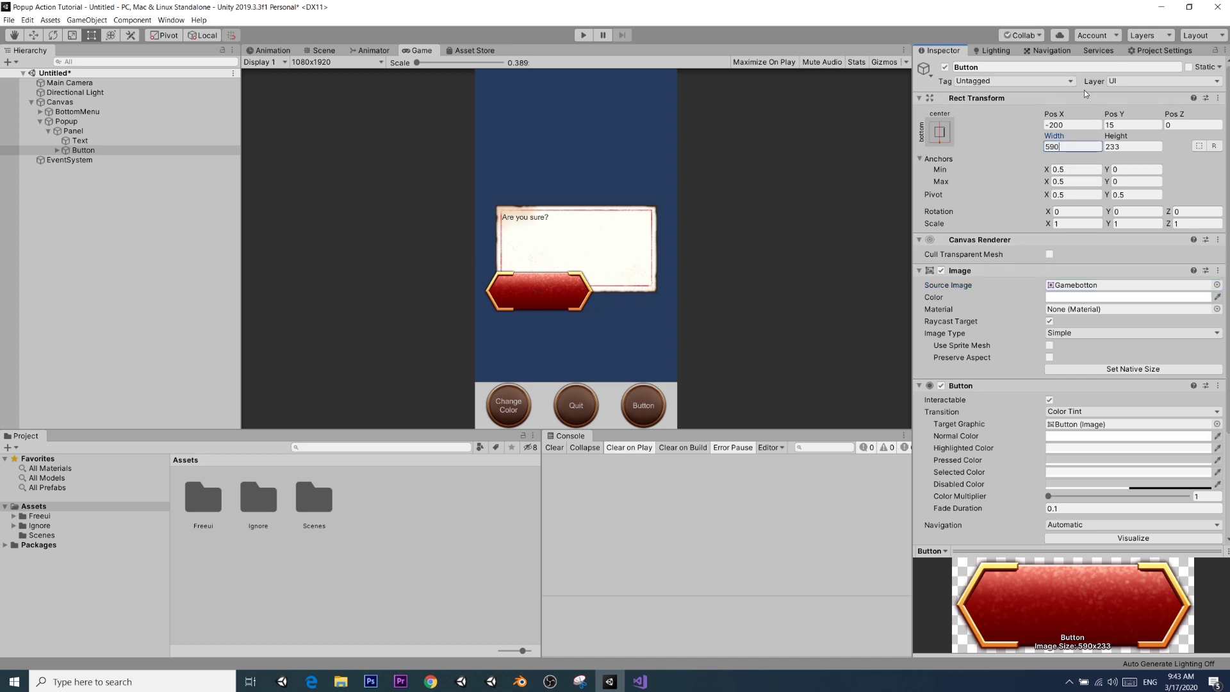
{"action": "type", "text": "*.5"}
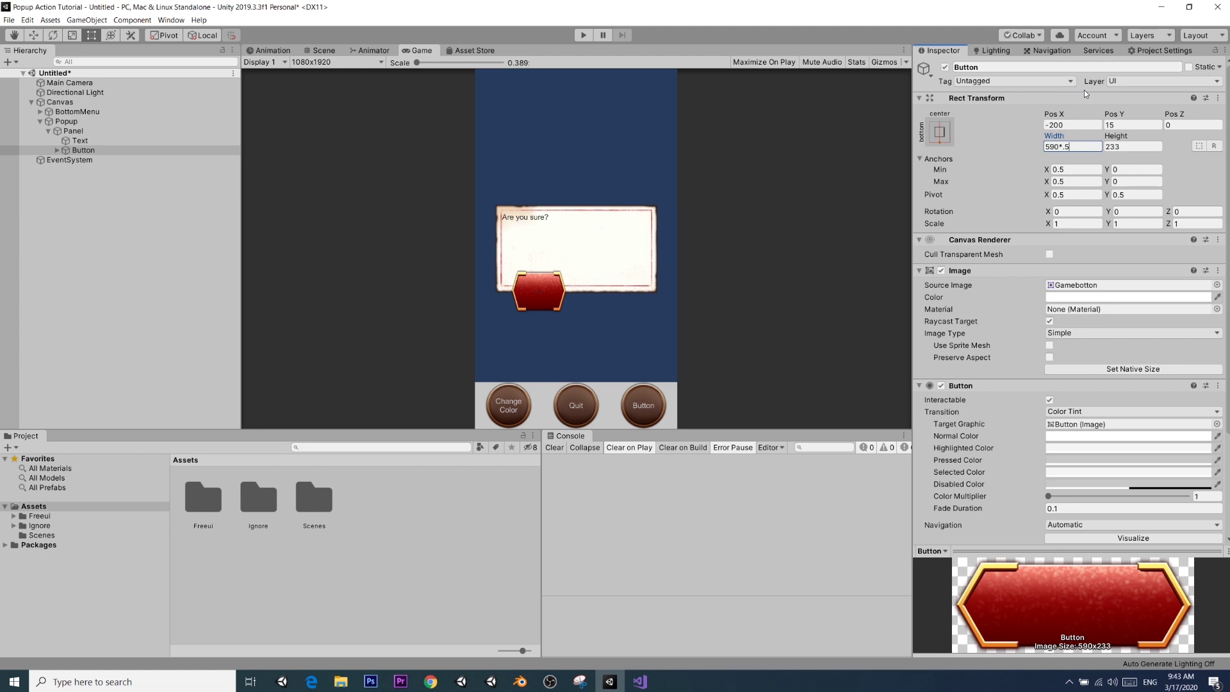
{"action": "left_click", "coordinate": [1131, 147]}
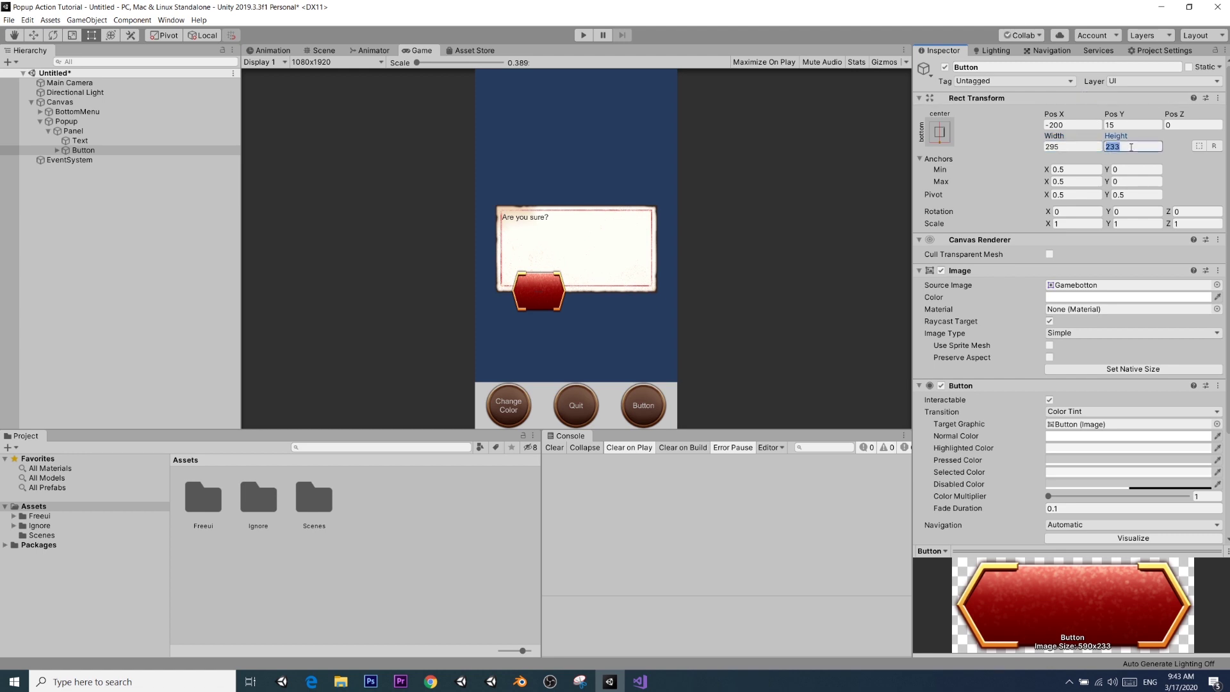
{"action": "type", "text": "*.5"}
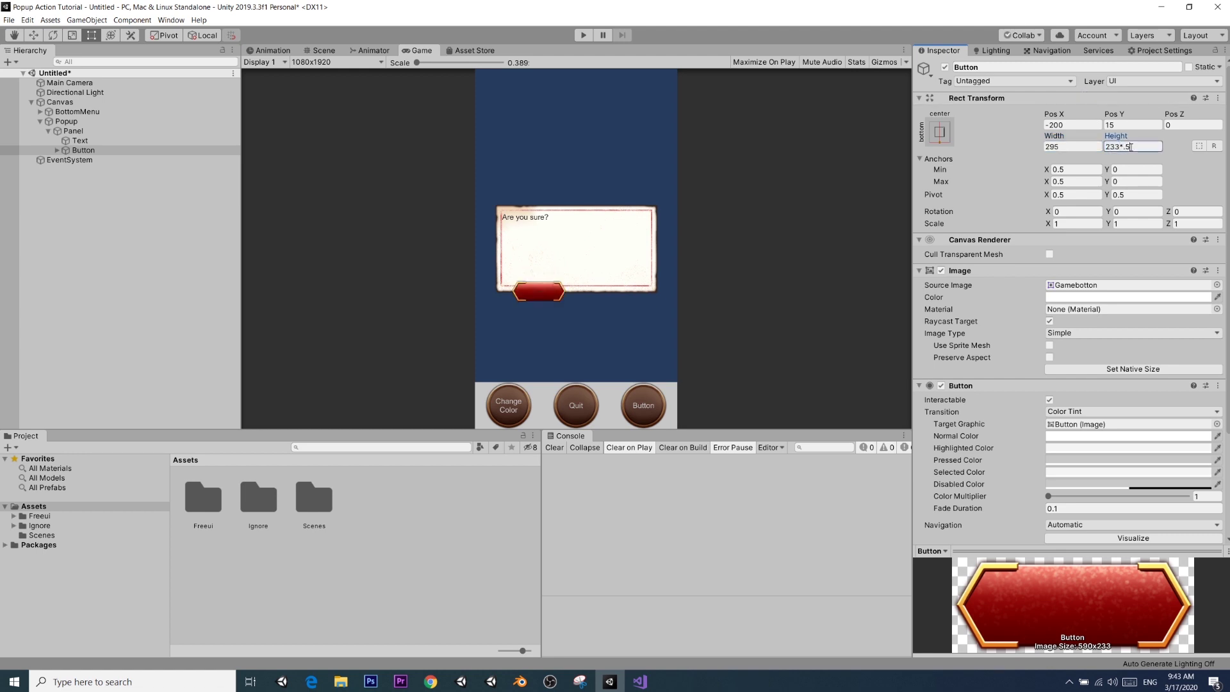
{"action": "key", "text": "Return"}
{"action": "left_click", "coordinate": [58, 150]}
- Make the button's label read 'No' in white at font size 40
{"action": "left_click", "coordinate": [84, 161]}
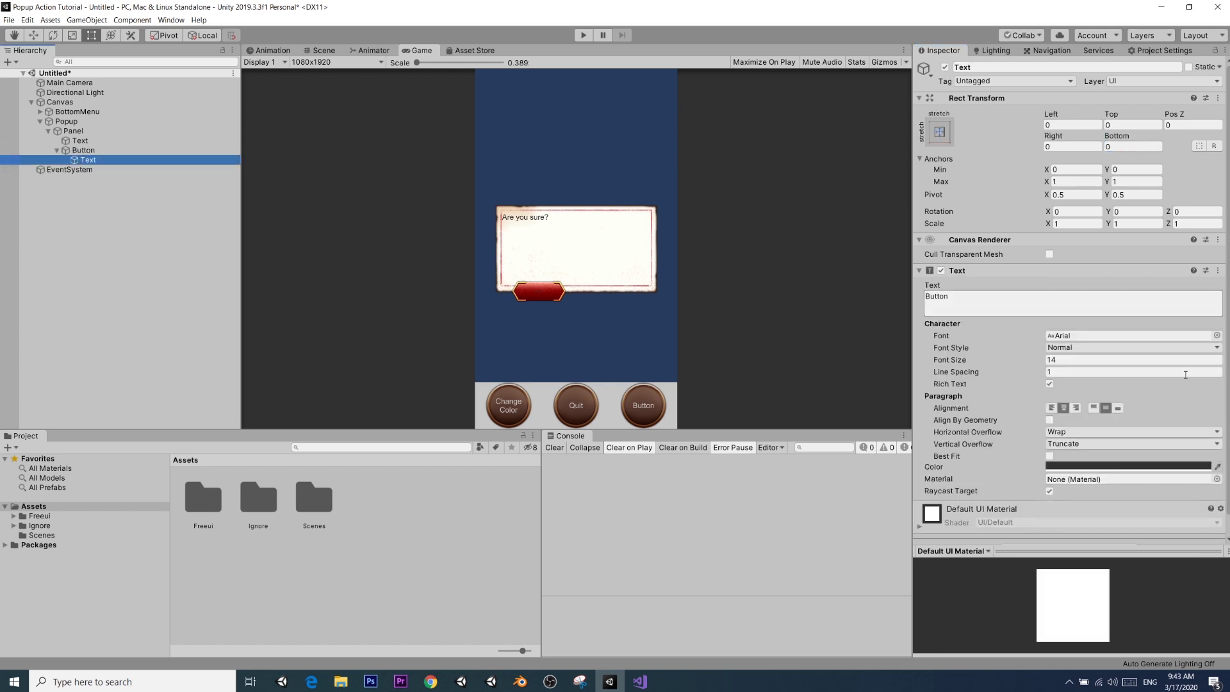
{"action": "left_click", "coordinate": [1080, 360]}
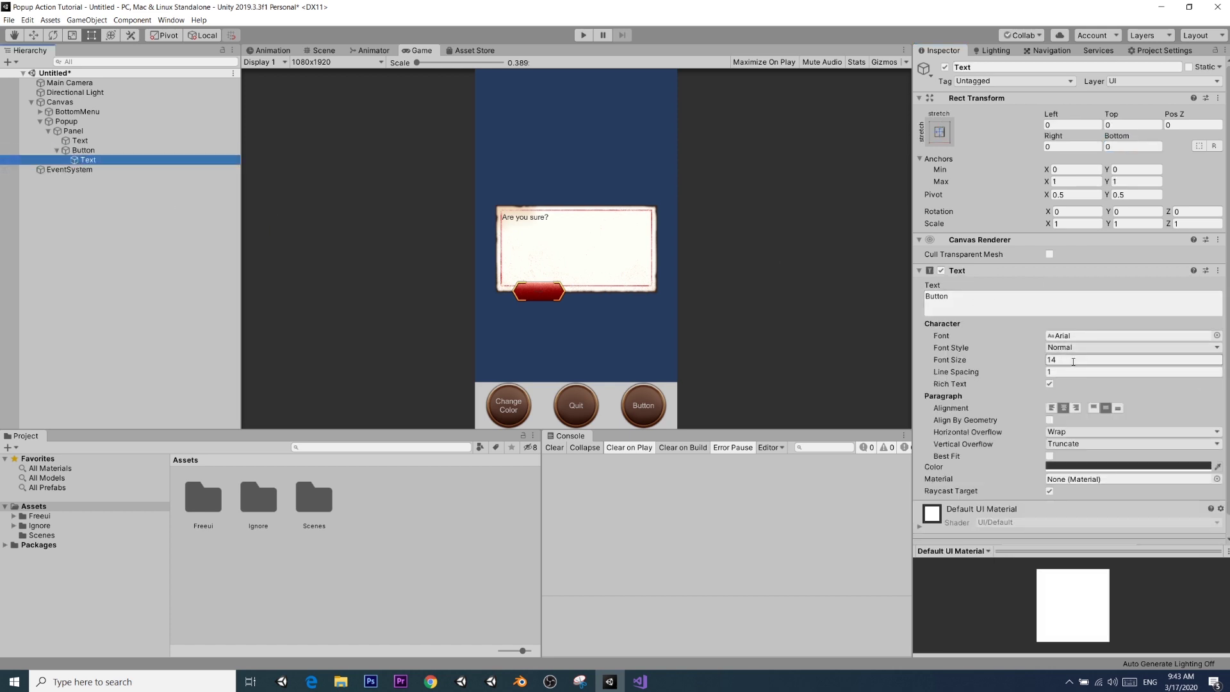
{"action": "type", "text": "35"}
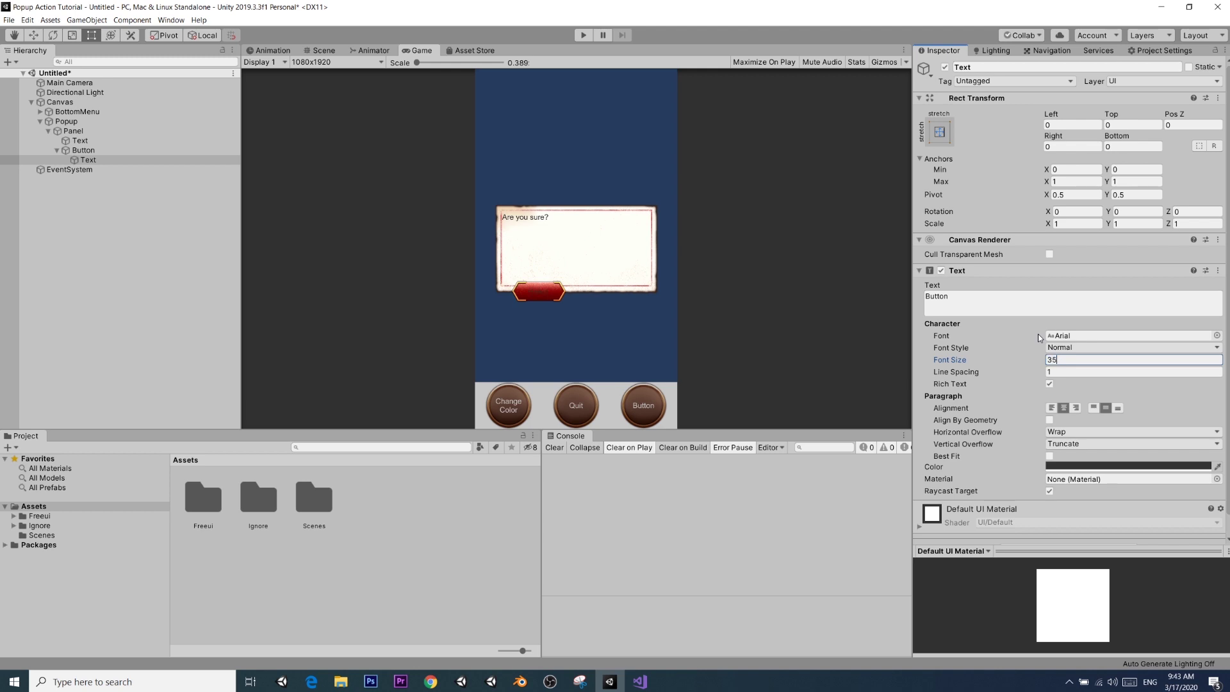
{"action": "key", "text": "BackSpace"}
{"action": "key", "text": "BackSpace"}
{"action": "type", "text": "40"}
{"action": "left_click", "coordinate": [1014, 291]}
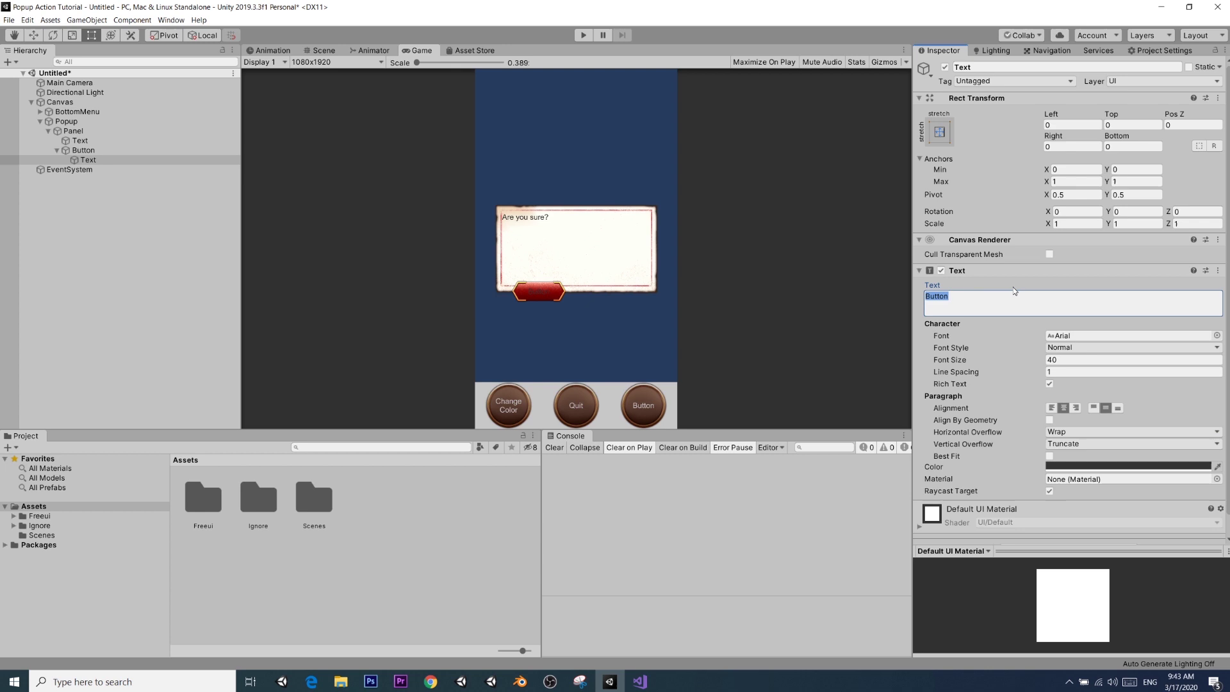
{"action": "type", "text": "No"}
{"action": "left_click", "coordinate": [1077, 466]}
{"action": "left_click_drag", "start_coordinate": [1038, 109], "coordinate": [1008, 91]}
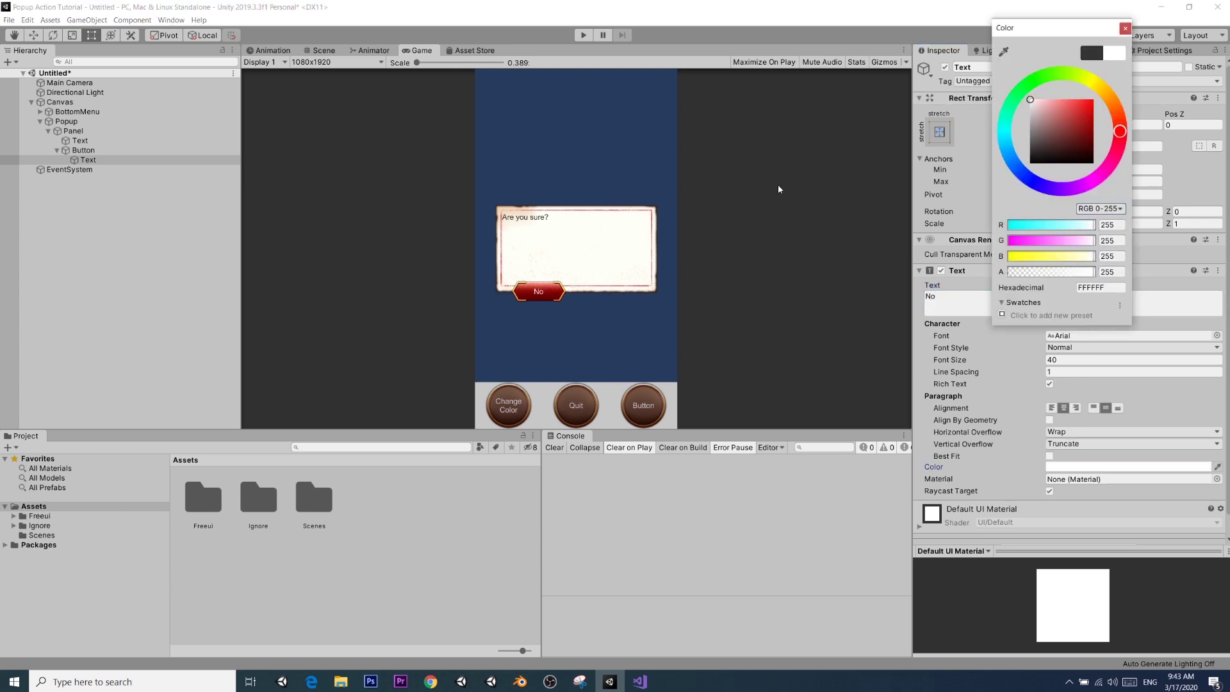
{"action": "left_click", "coordinate": [1125, 28]}
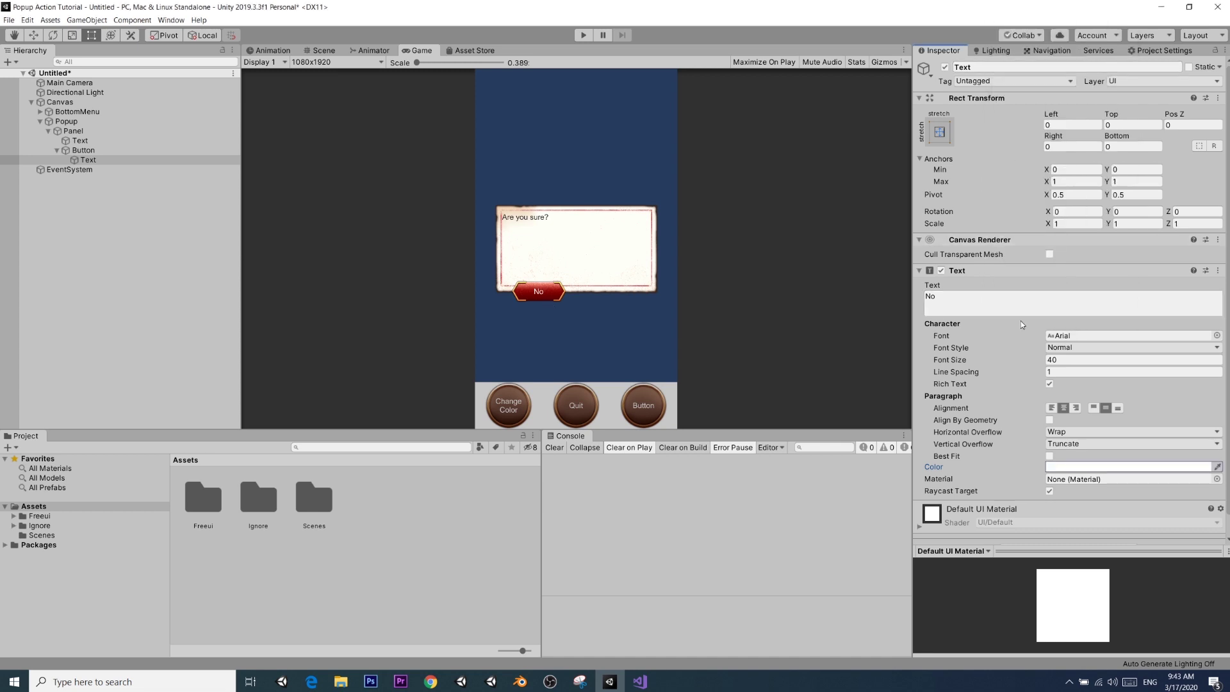
- Duplicate the button and name the original No and the copy Yes
{"action": "left_click", "coordinate": [154, 151]}
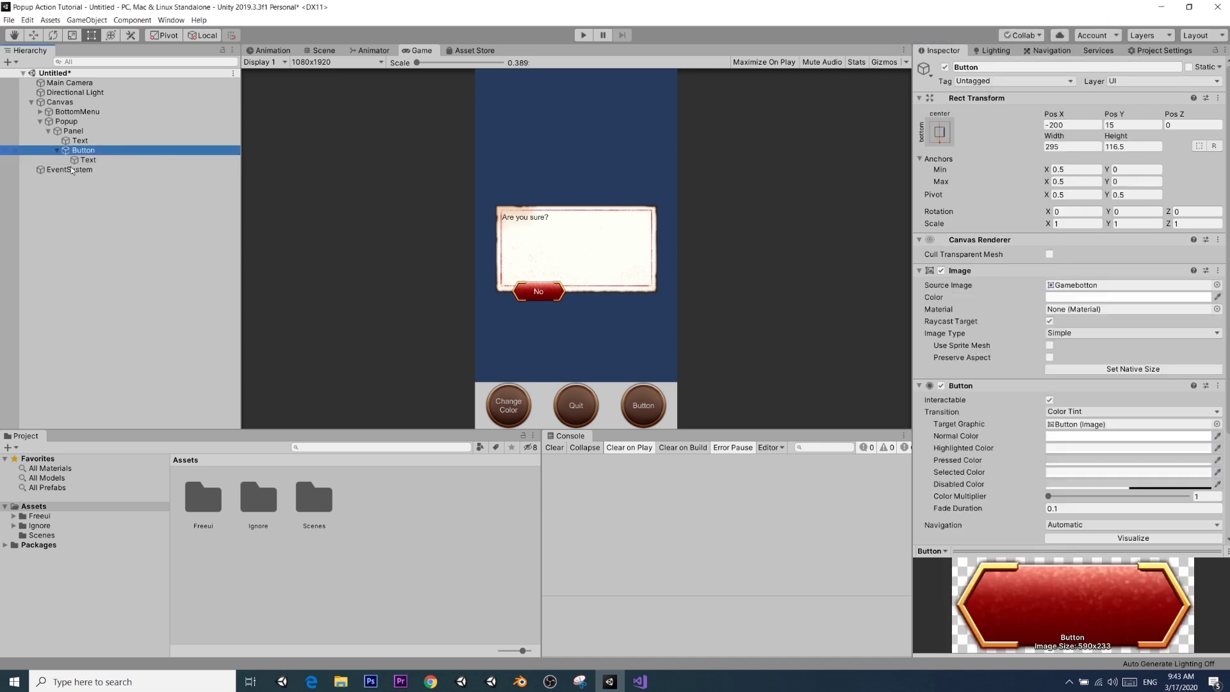
{"action": "key", "text": "ctrl+d"}
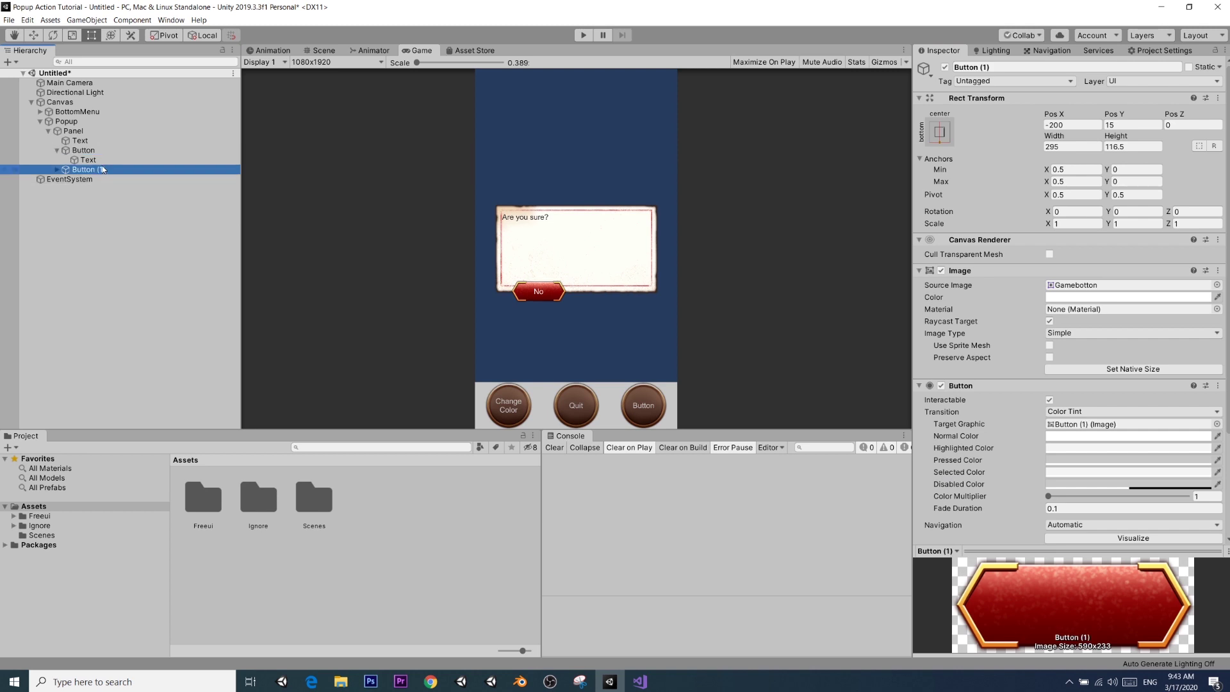
{"action": "key", "text": "Up"}
{"action": "key", "text": "F2"}
{"action": "type", "text": "No"}
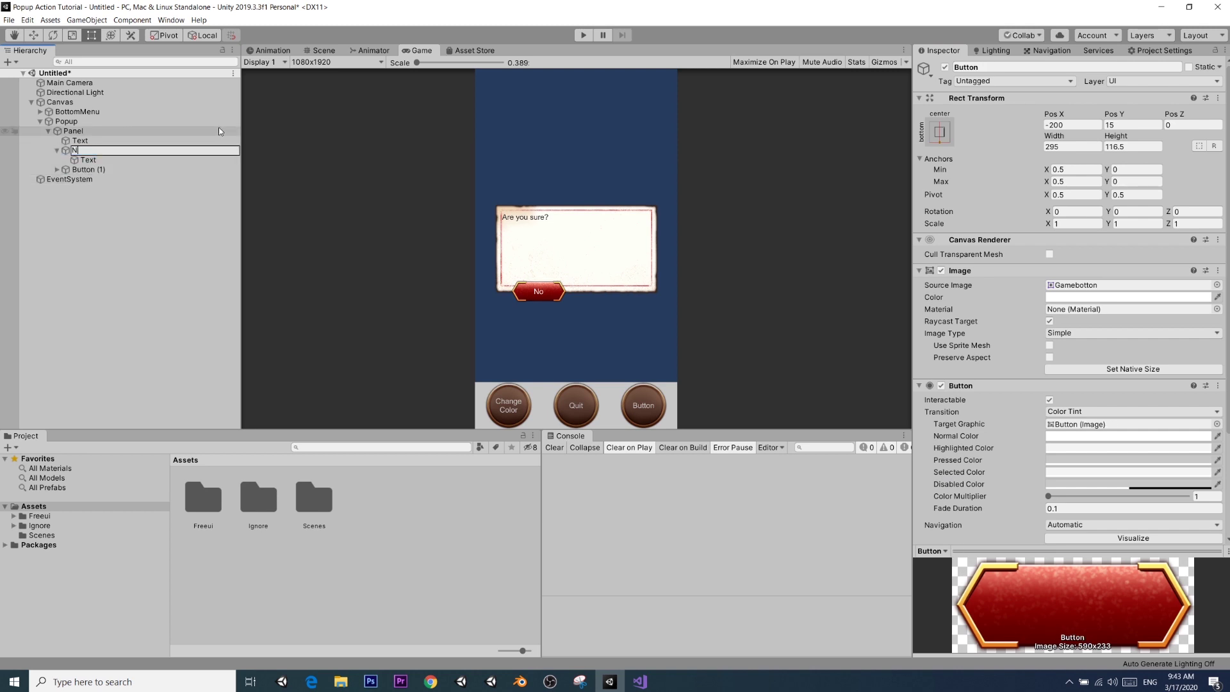
{"action": "left_click", "coordinate": [118, 169]}
{"action": "key", "text": "F2"}
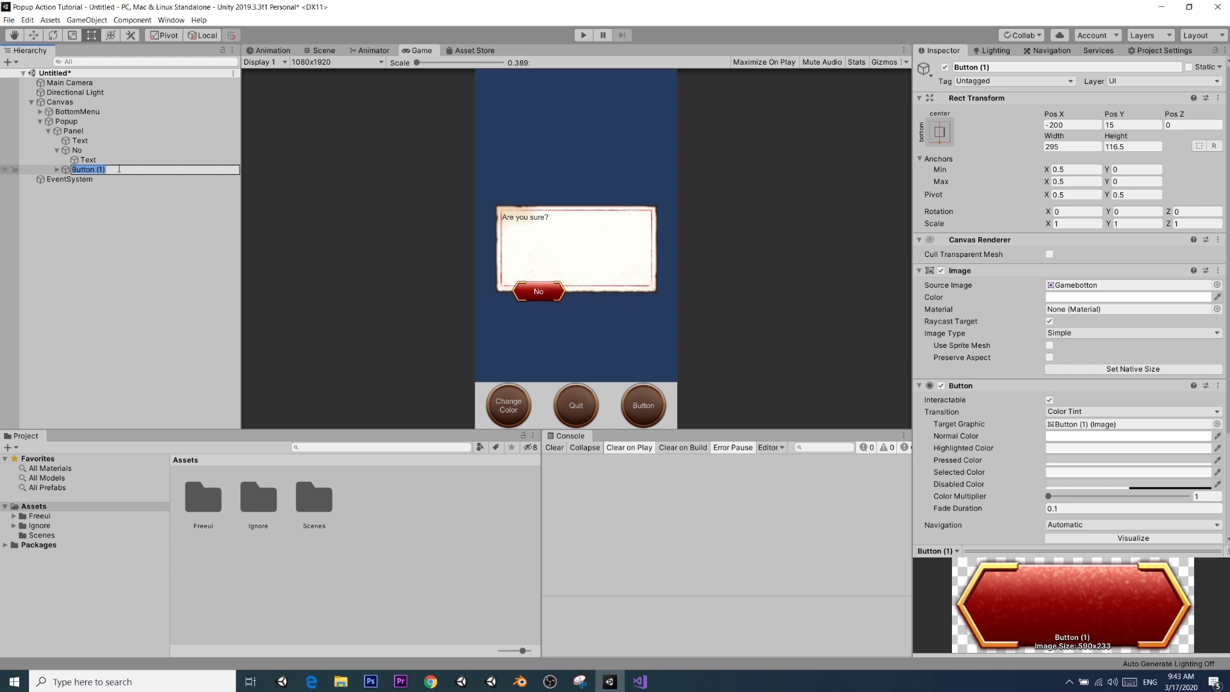
{"action": "type", "text": "Yes"}
{"action": "key", "text": "Return"}
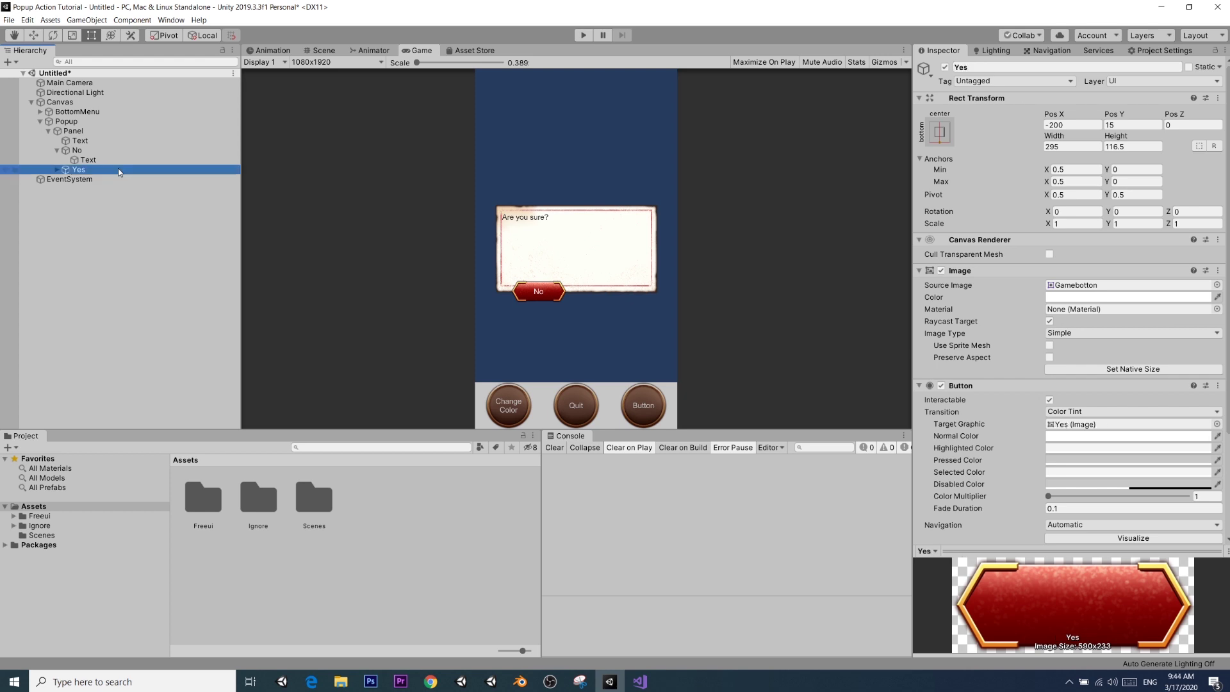
- Move the Yes button to Pos X 200 and change its label to 'Yes'
{"action": "key", "text": "Right"}
{"action": "left_click", "coordinate": [1077, 122]}
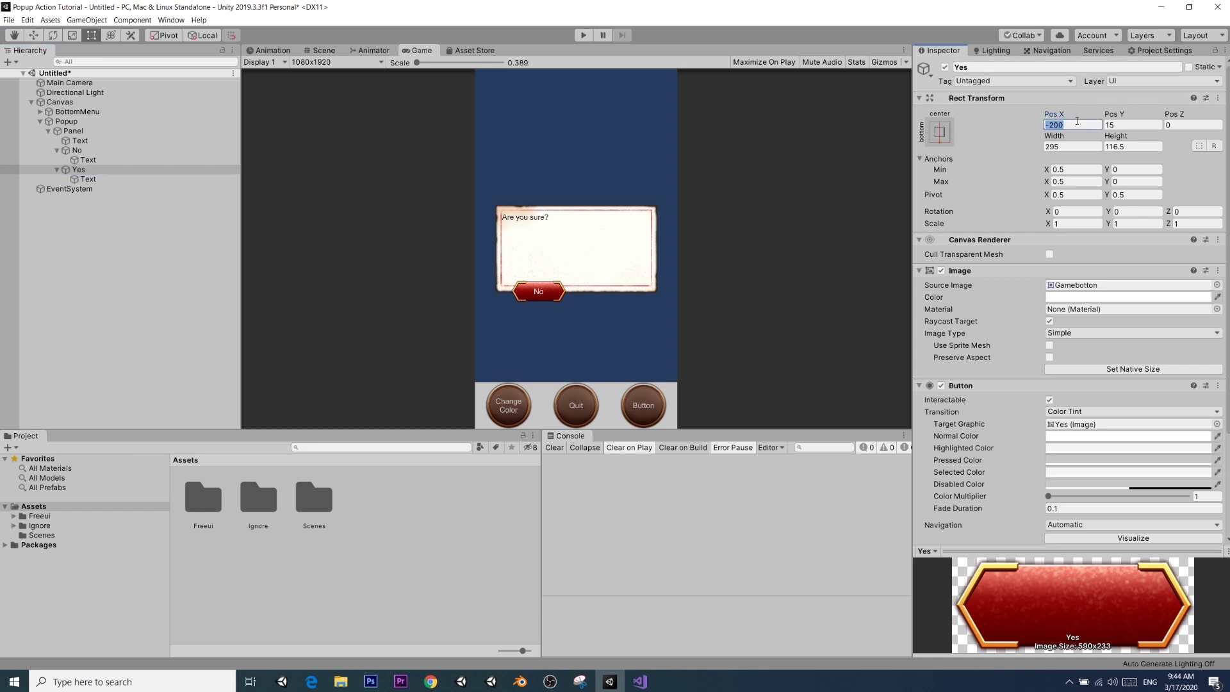
{"action": "type", "text": "2000"}
{"action": "key", "text": "BackSpace"}
{"action": "left_click", "coordinate": [26, 179]}
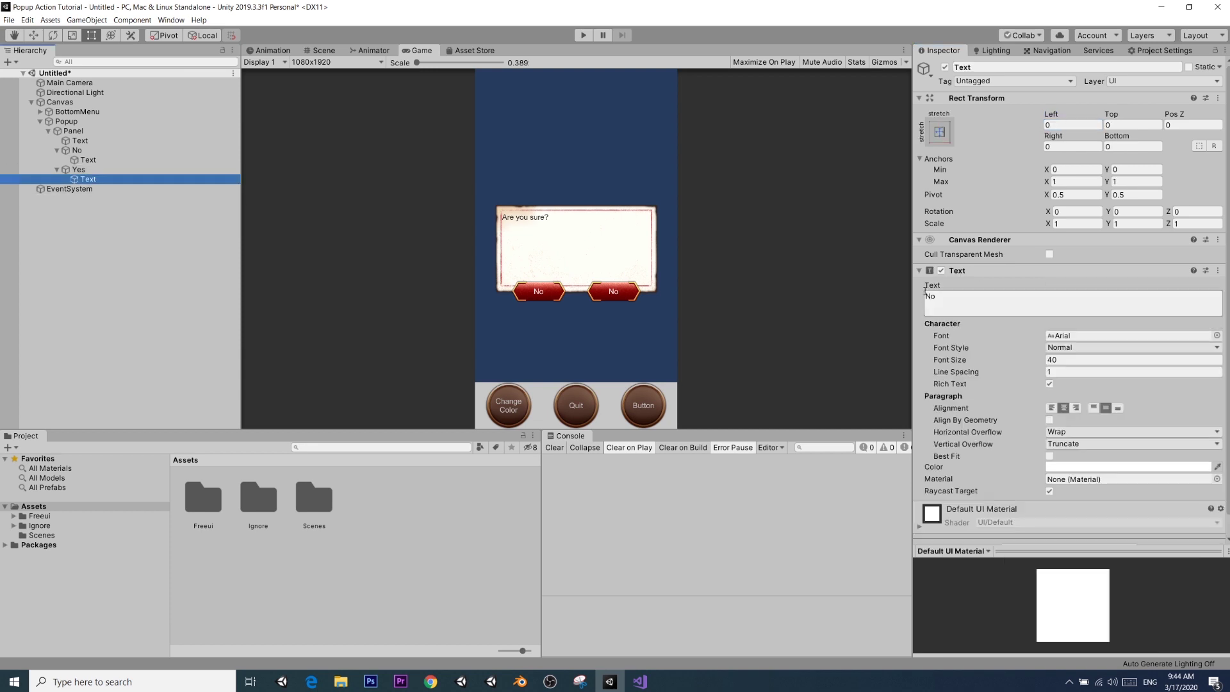
{"action": "left_click", "coordinate": [927, 296]}
{"action": "type", "text": "Yes"}
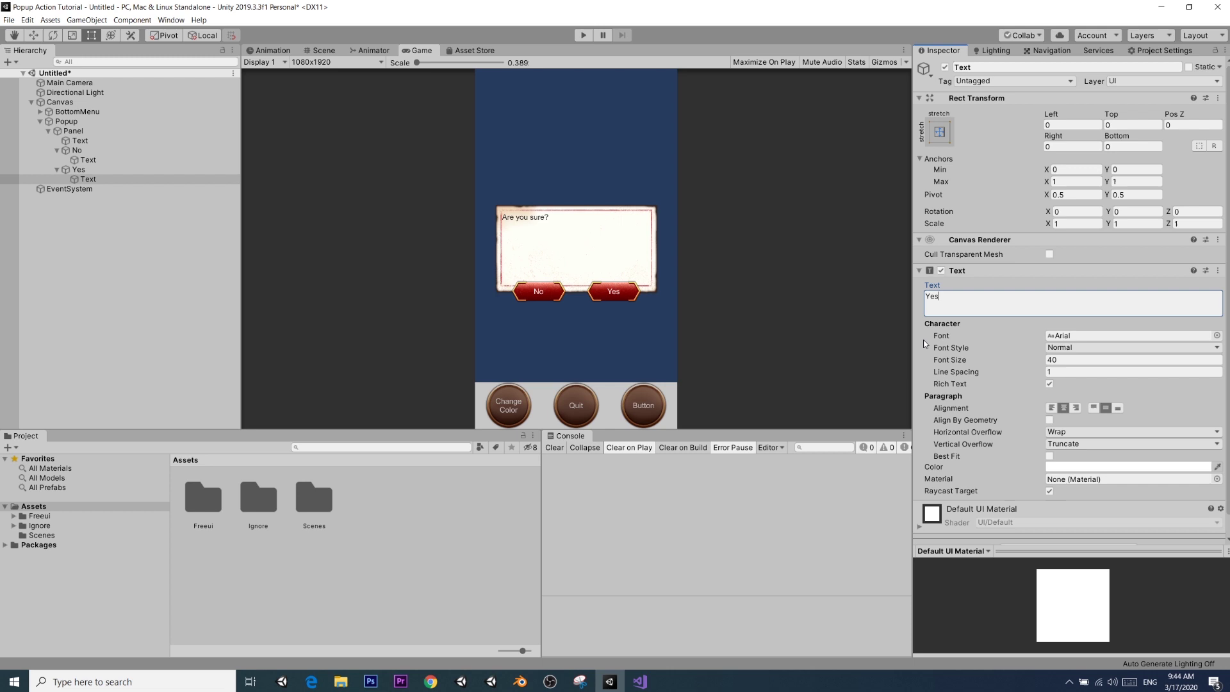
{"action": "left_click", "coordinate": [583, 245]}
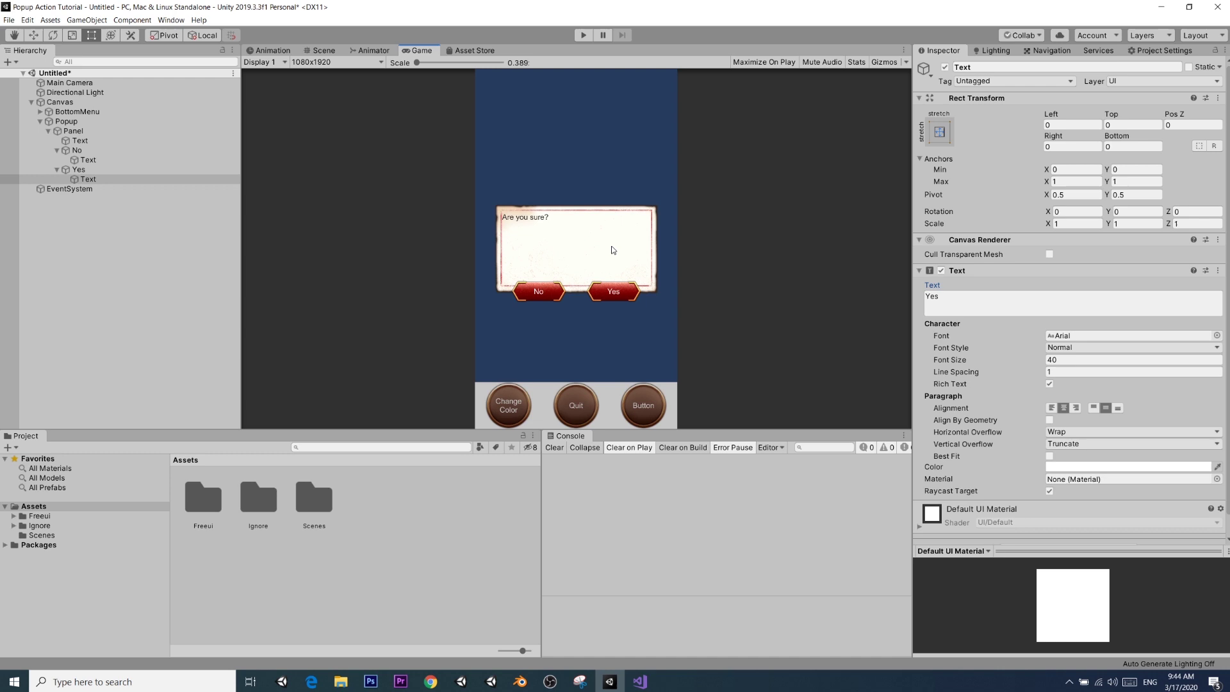
- Create a new folder in Assets and name it 'Resources'
{"action": "left_click", "coordinate": [417, 511]}
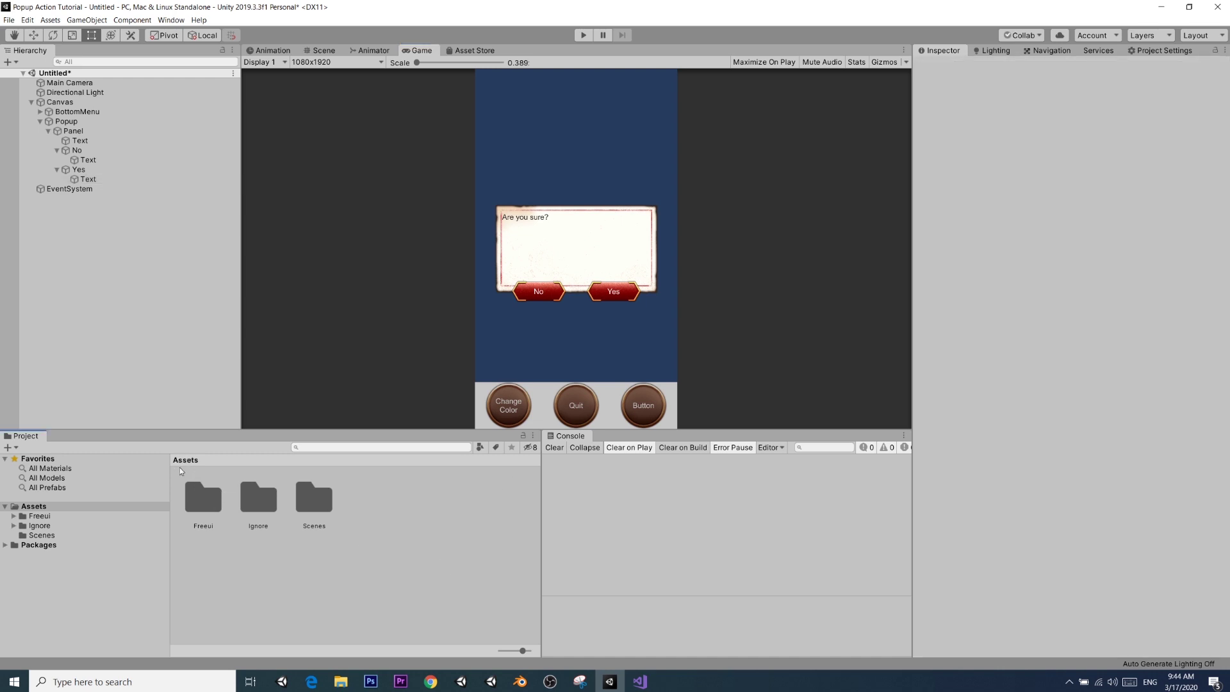
{"action": "right_click", "coordinate": [404, 522]}
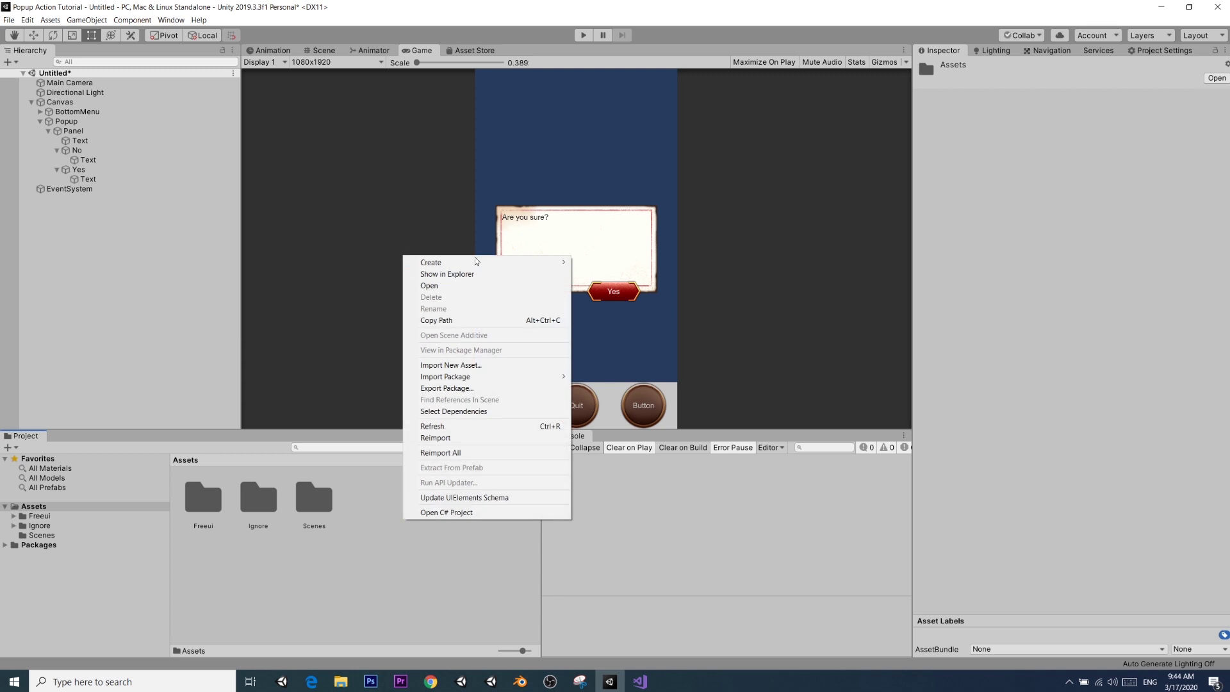
{"action": "mouse_move", "coordinate": [525, 262]}
{"action": "left_click", "coordinate": [591, 263]}
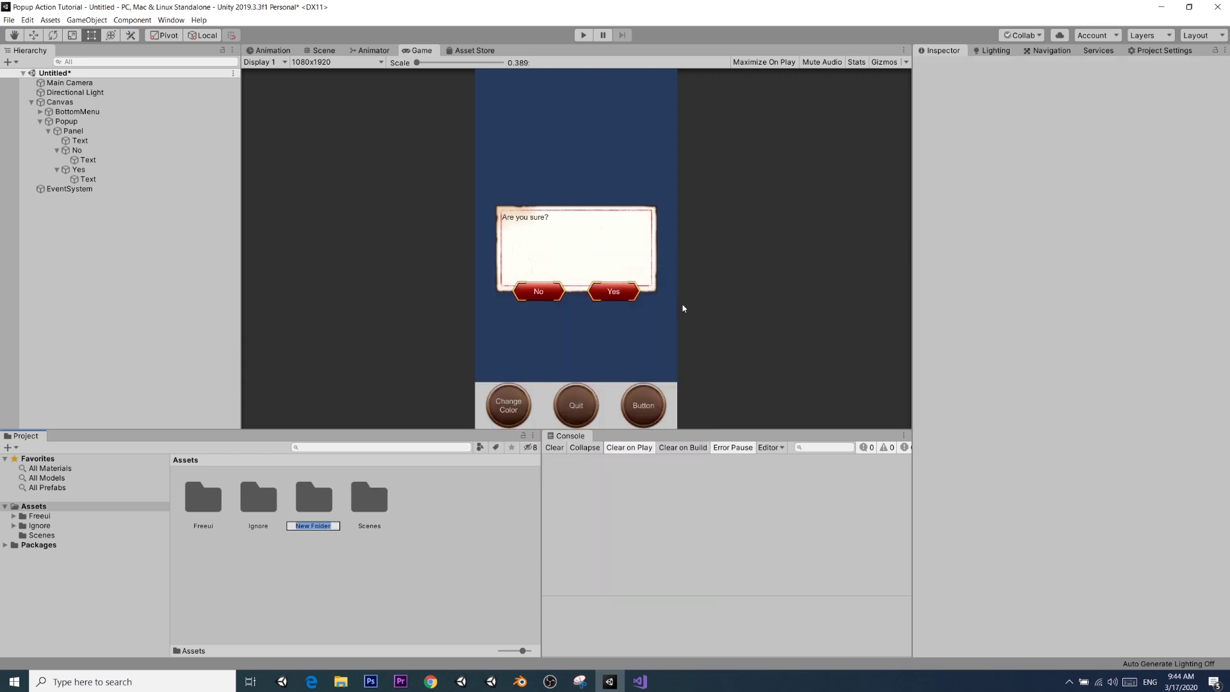
{"action": "type", "text": "Resources"}
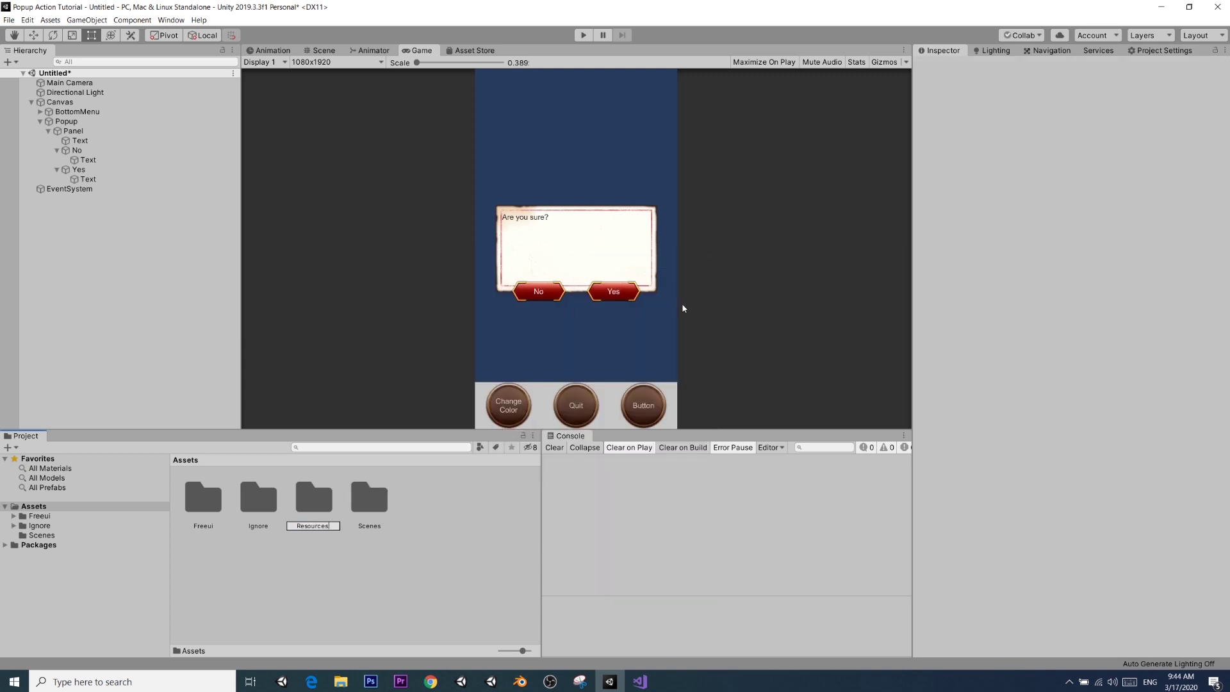